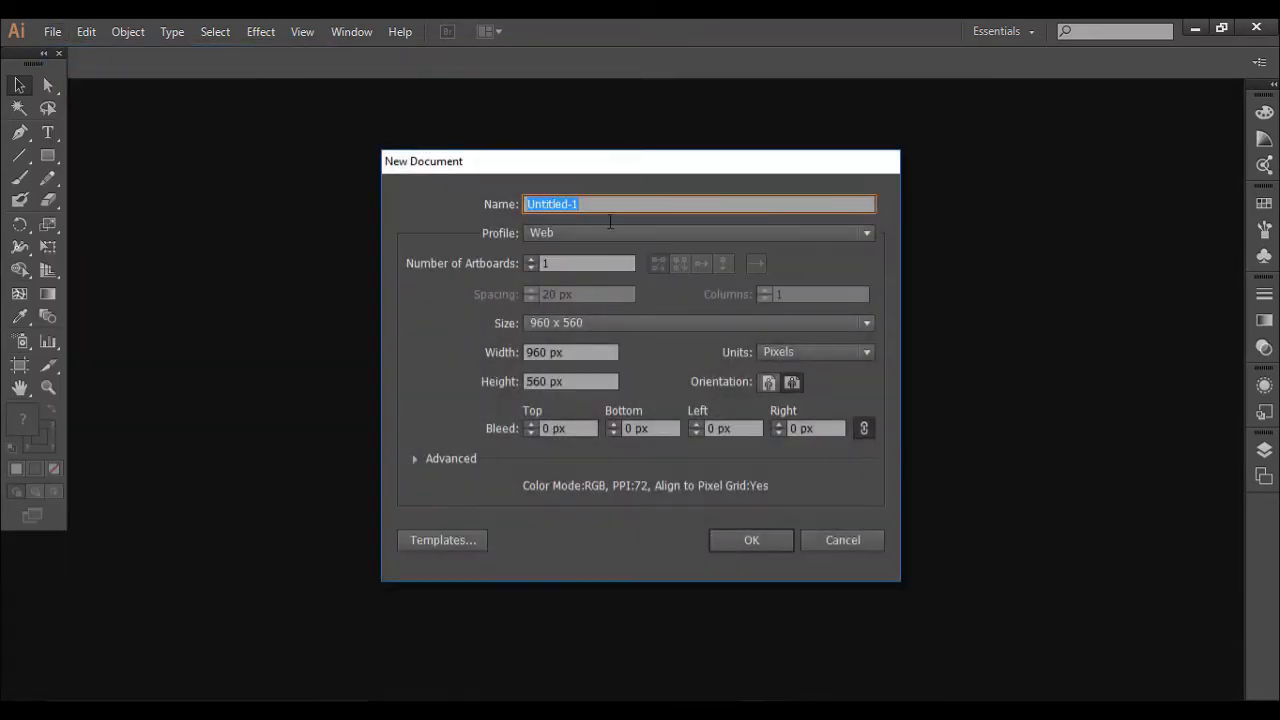
Create a 960 x 560 px web document and draw a tall, narrow ellipse about 220 px high with no fill.
{"action": "left_click", "coordinate": [739, 545]}
{"action": "left_click", "coordinate": [764, 540]}
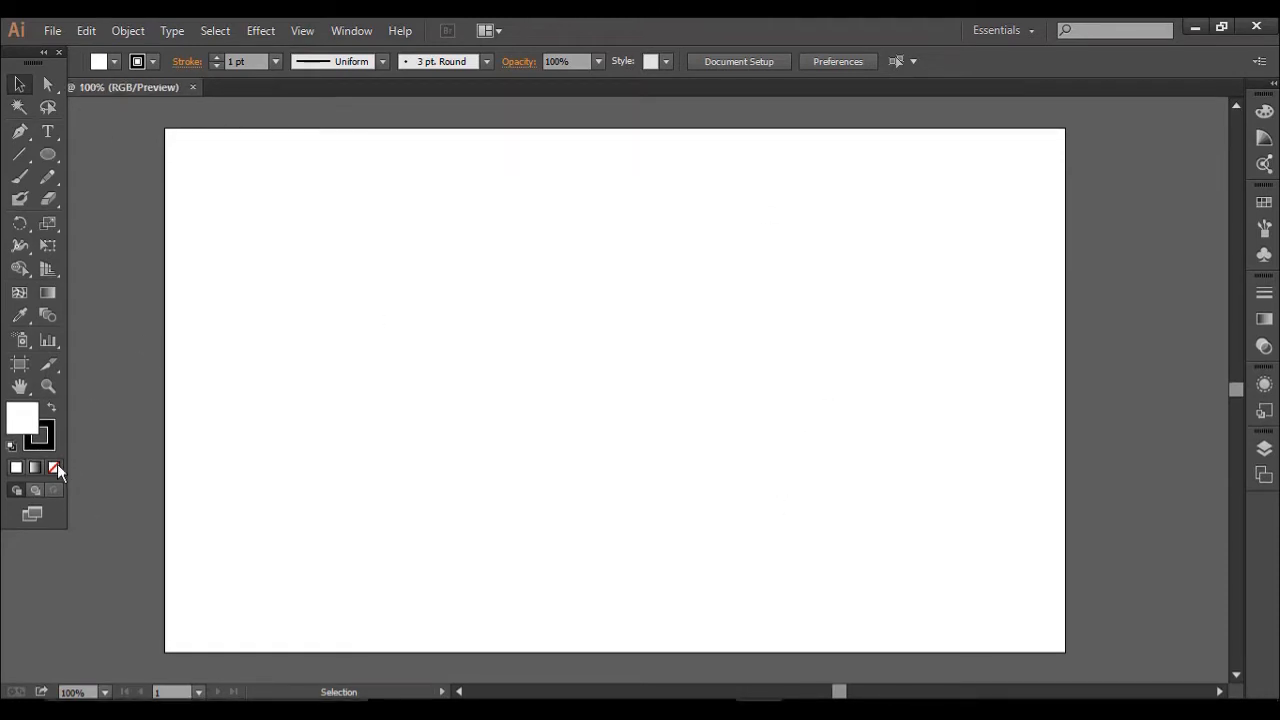
{"action": "left_click", "coordinate": [55, 468]}
{"action": "left_click", "coordinate": [52, 156]}
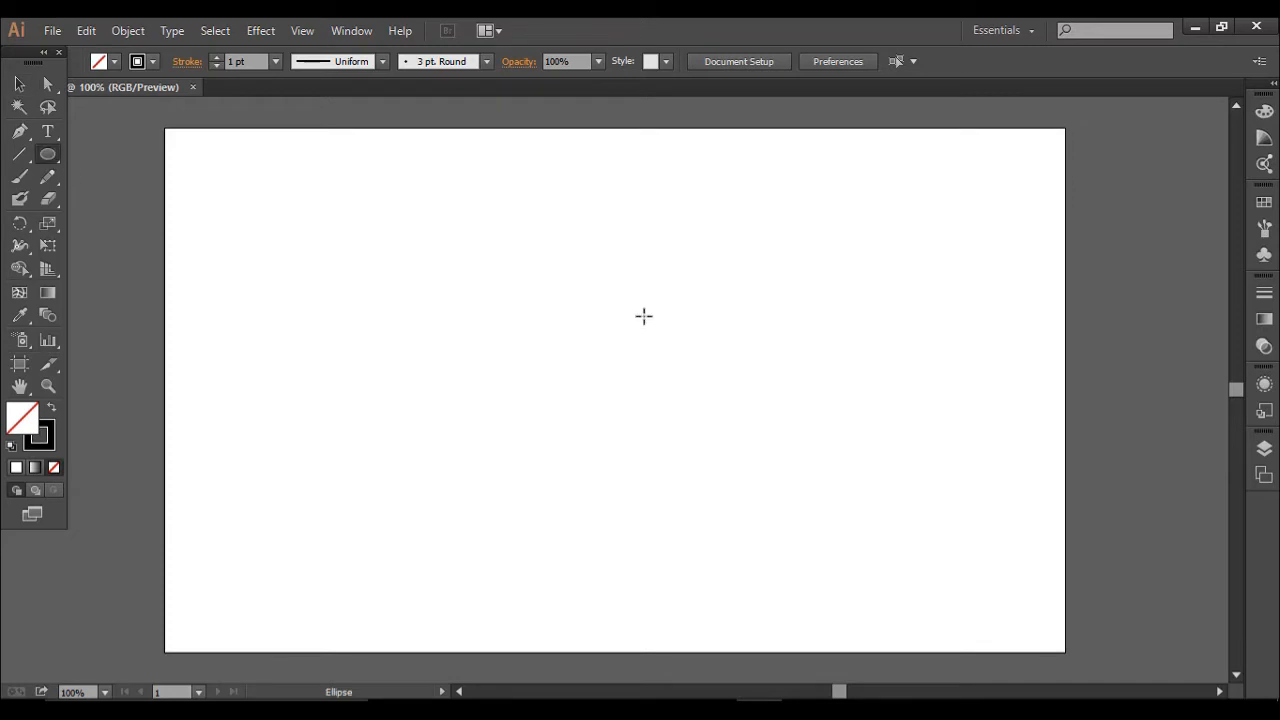
{"action": "mouse_move", "coordinate": [453, 221]}
{"action": "left_mouse_down"}
{"action": "mouse_move", "coordinate": [486, 271]}
{"action": "mouse_move", "coordinate": [523, 430]}
{"action": "left_mouse_up"}
Convert the ellipse's top and bottom anchor points to corners to form a pointed petal.
{"action": "left_click", "coordinate": [50, 88]}
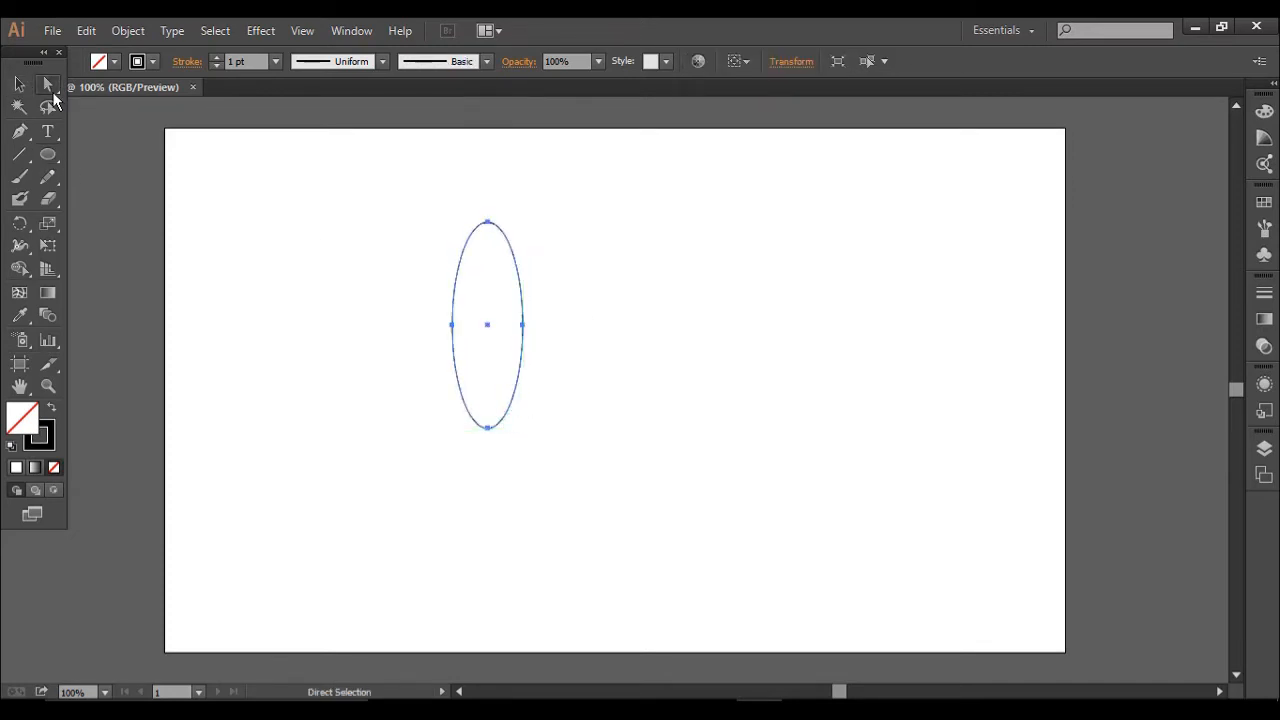
{"action": "left_click", "coordinate": [487, 223]}
{"action": "left_click", "coordinate": [487, 226]}
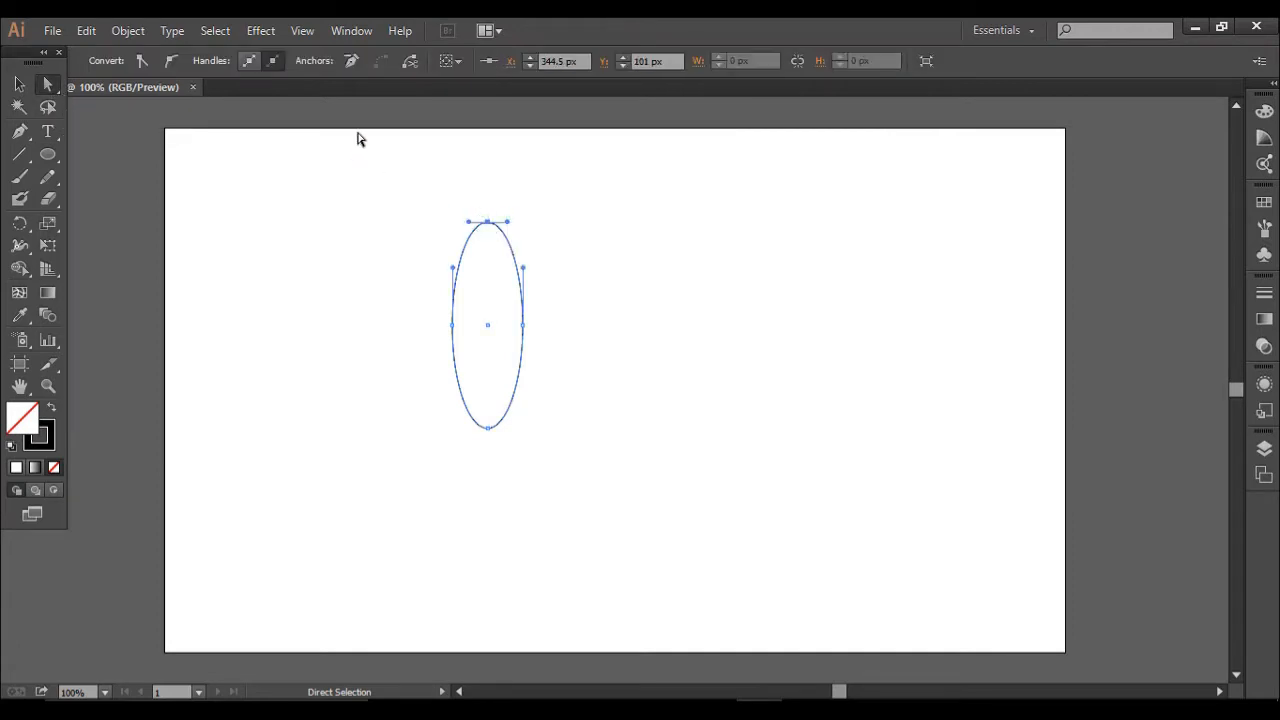
{"action": "left_click", "coordinate": [140, 62]}
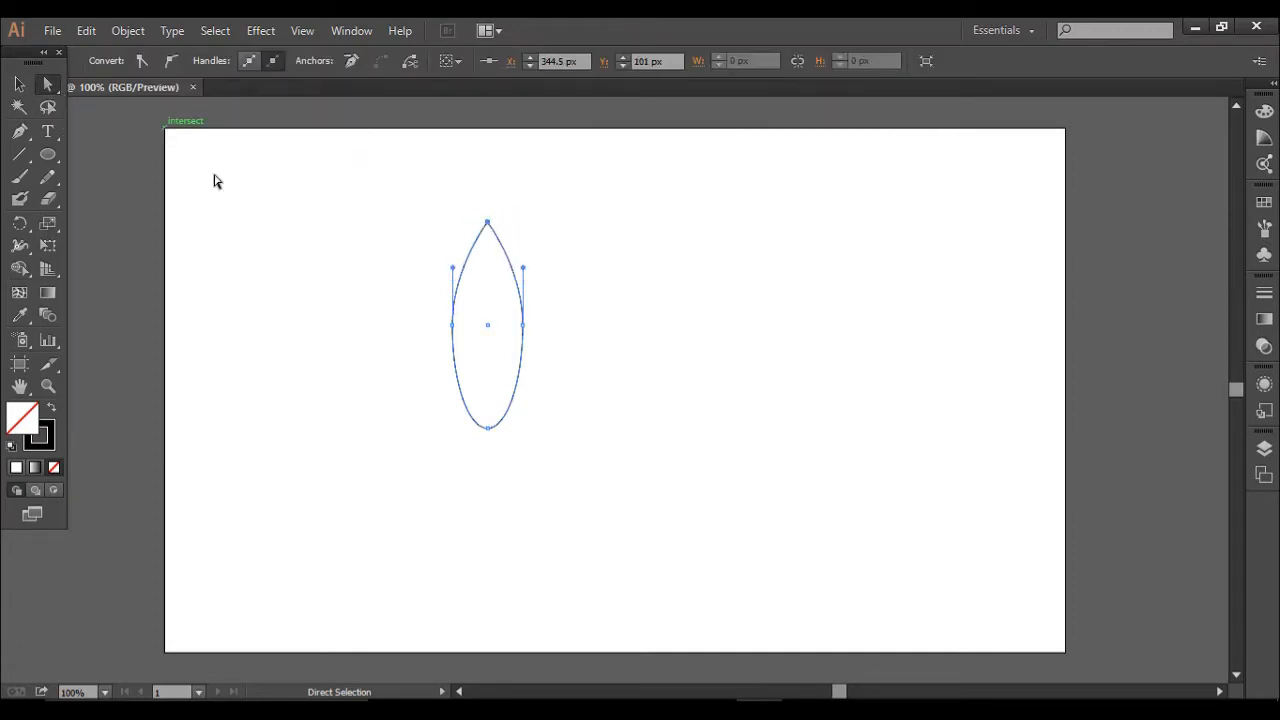
{"action": "left_click", "coordinate": [488, 429]}
{"action": "left_click", "coordinate": [140, 62]}
Adjust the petal's width and move it up near the artboard's upper edge.
{"action": "left_click", "coordinate": [19, 84]}
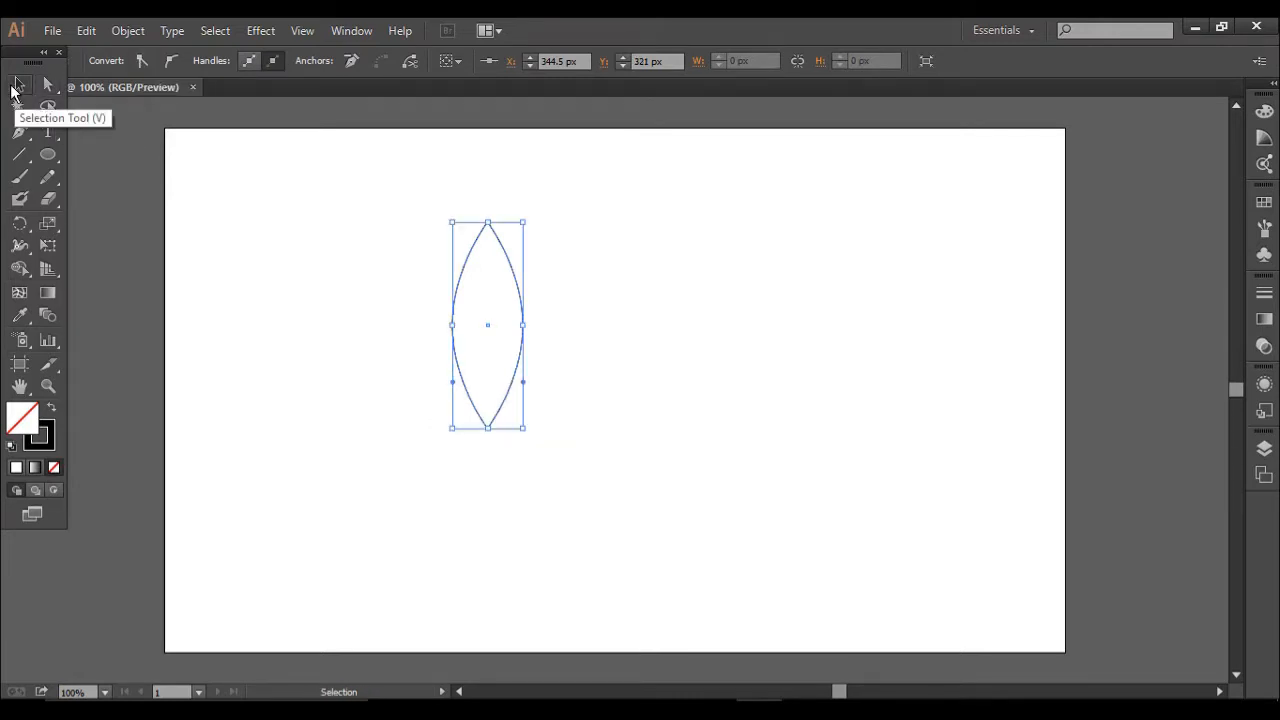
{"action": "left_click", "coordinate": [624, 360]}
{"action": "left_click", "coordinate": [526, 325]}
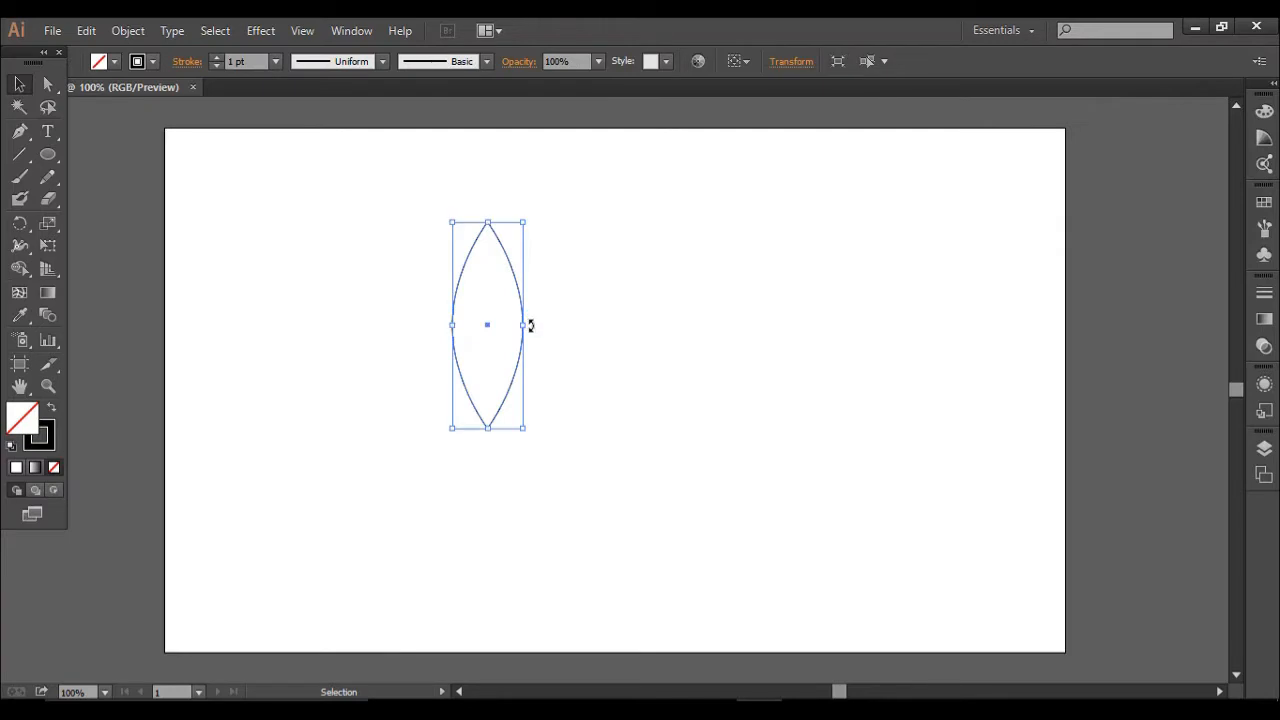
{"action": "left_click_drag", "start_coordinate": [526, 326], "coordinate": [516, 327]}
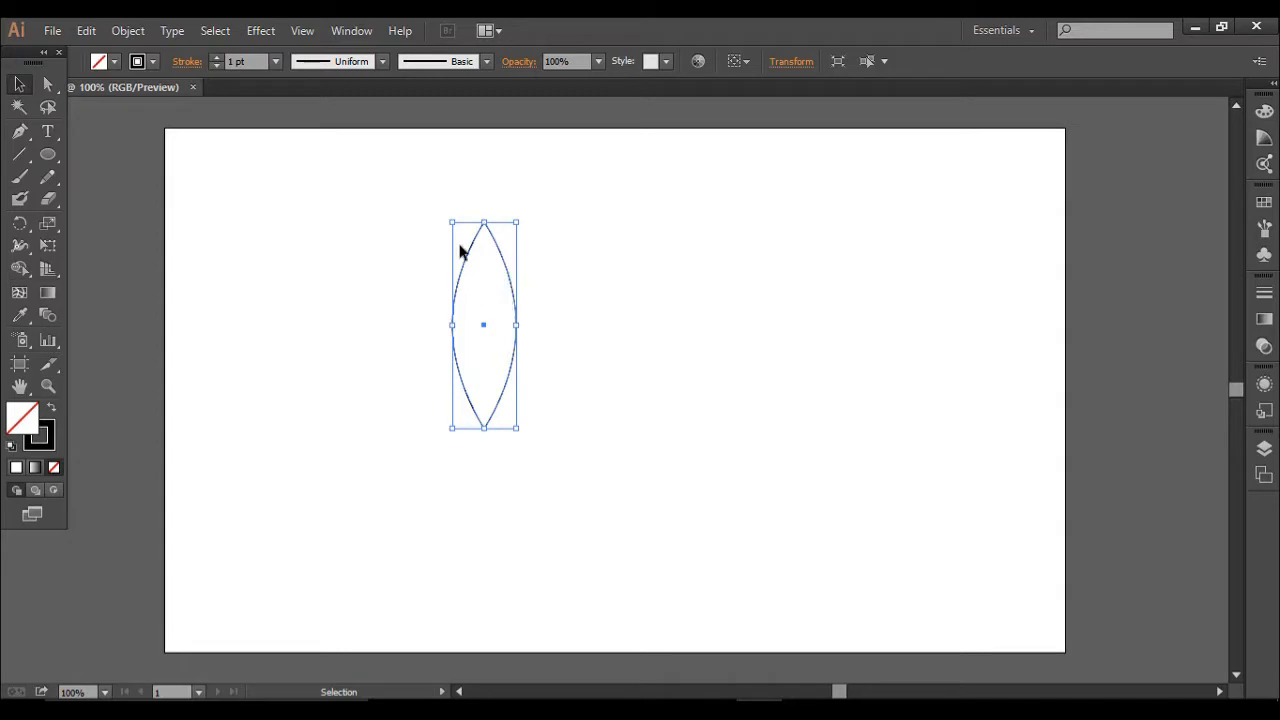
{"action": "left_click_drag", "start_coordinate": [472, 250], "coordinate": [467, 193]}
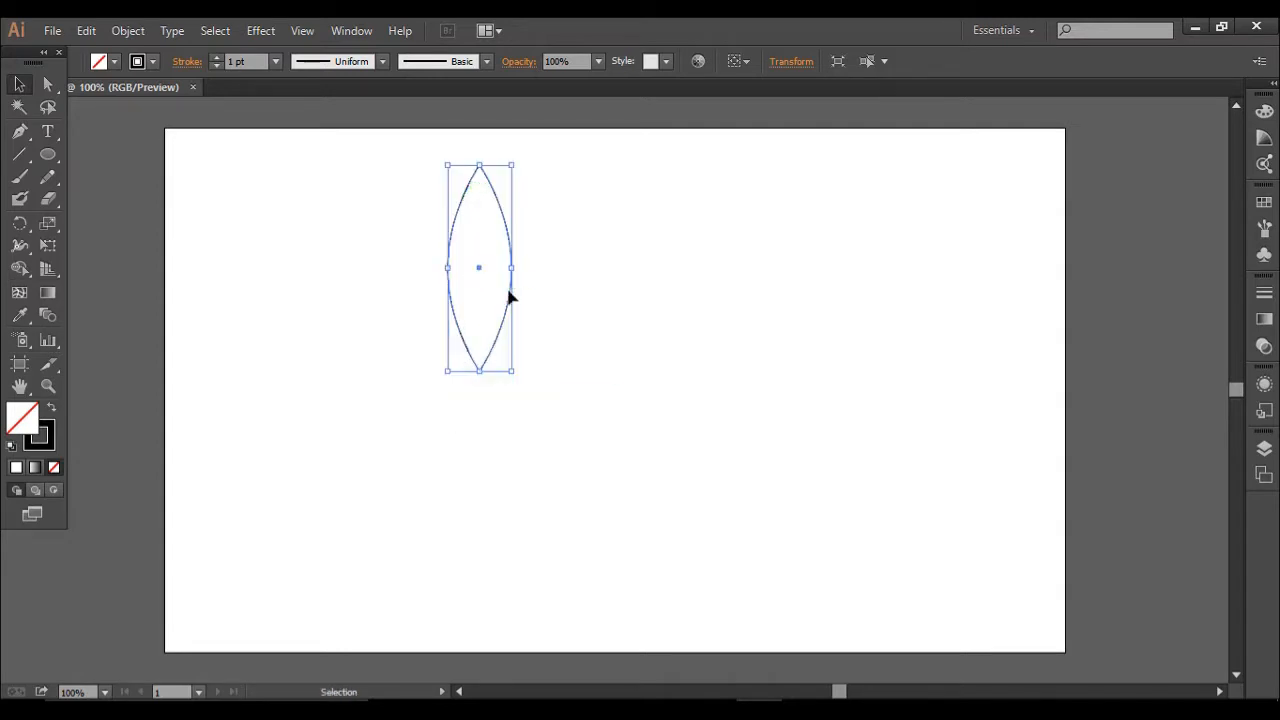
{"action": "left_click_drag", "start_coordinate": [512, 271], "coordinate": [520, 268]}
{"action": "left_click", "coordinate": [339, 293]}
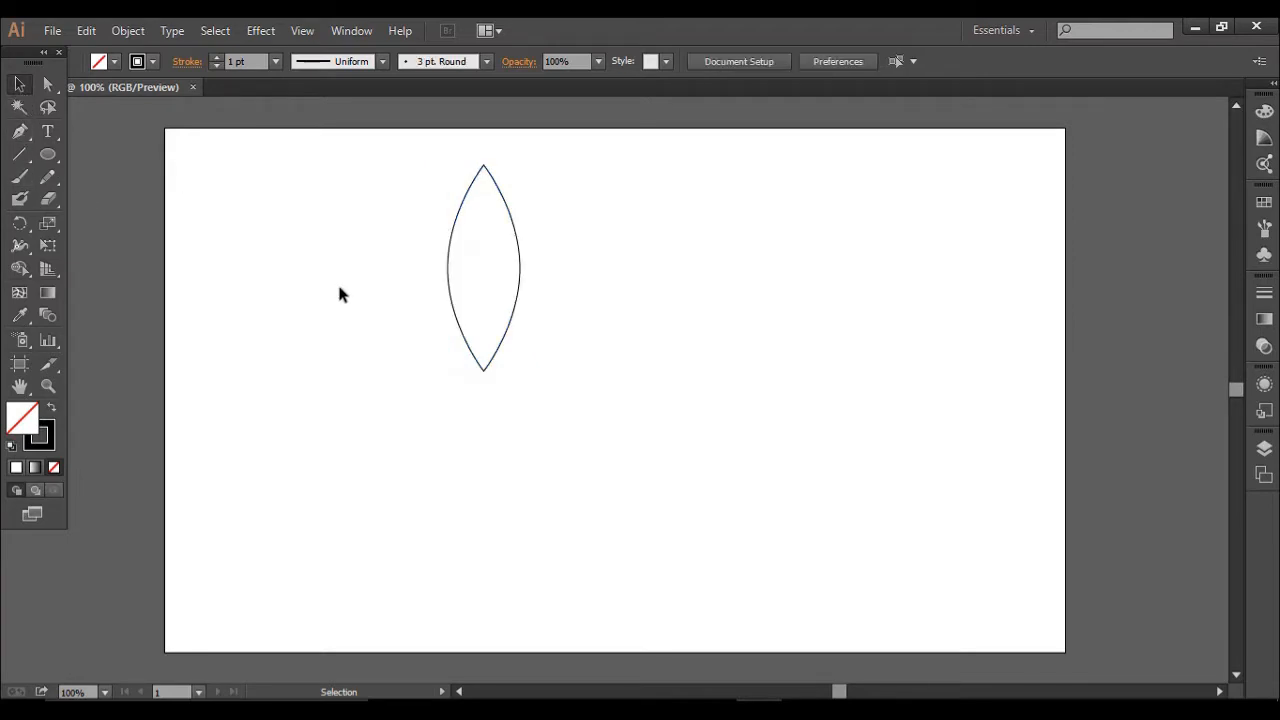
Rotate a copy of the petal about 180° around its bottom tip so the two petals meet end to end.
{"action": "left_click", "coordinate": [520, 268]}
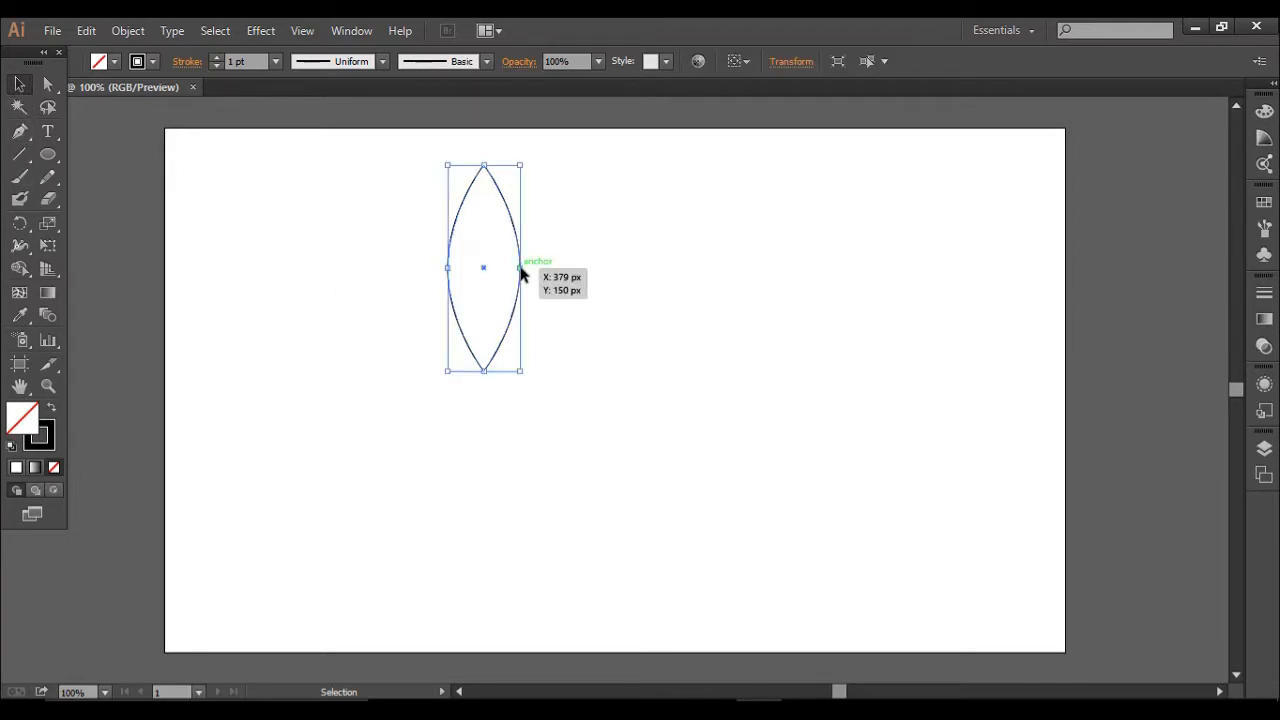
{"action": "left_click", "coordinate": [20, 223]}
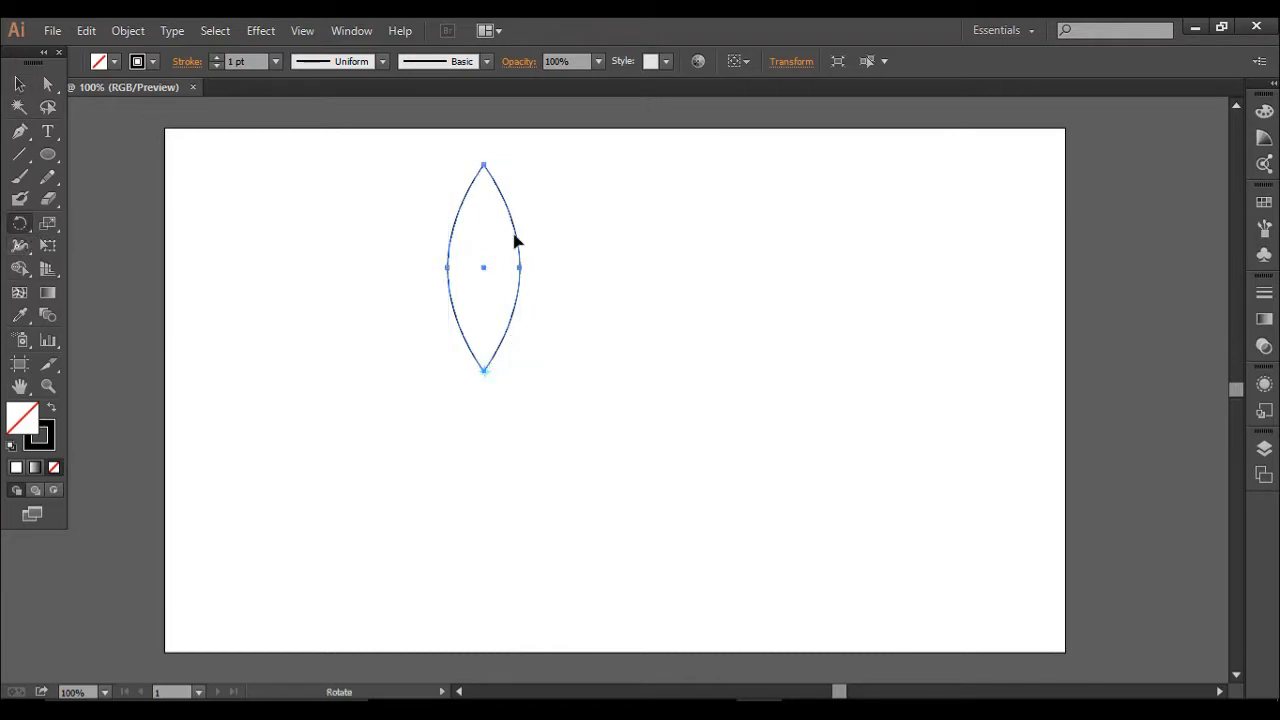
{"action": "left_click_drag", "start_coordinate": [510, 212], "coordinate": [468, 482]}
{"action": "left_click", "coordinate": [19, 84]}
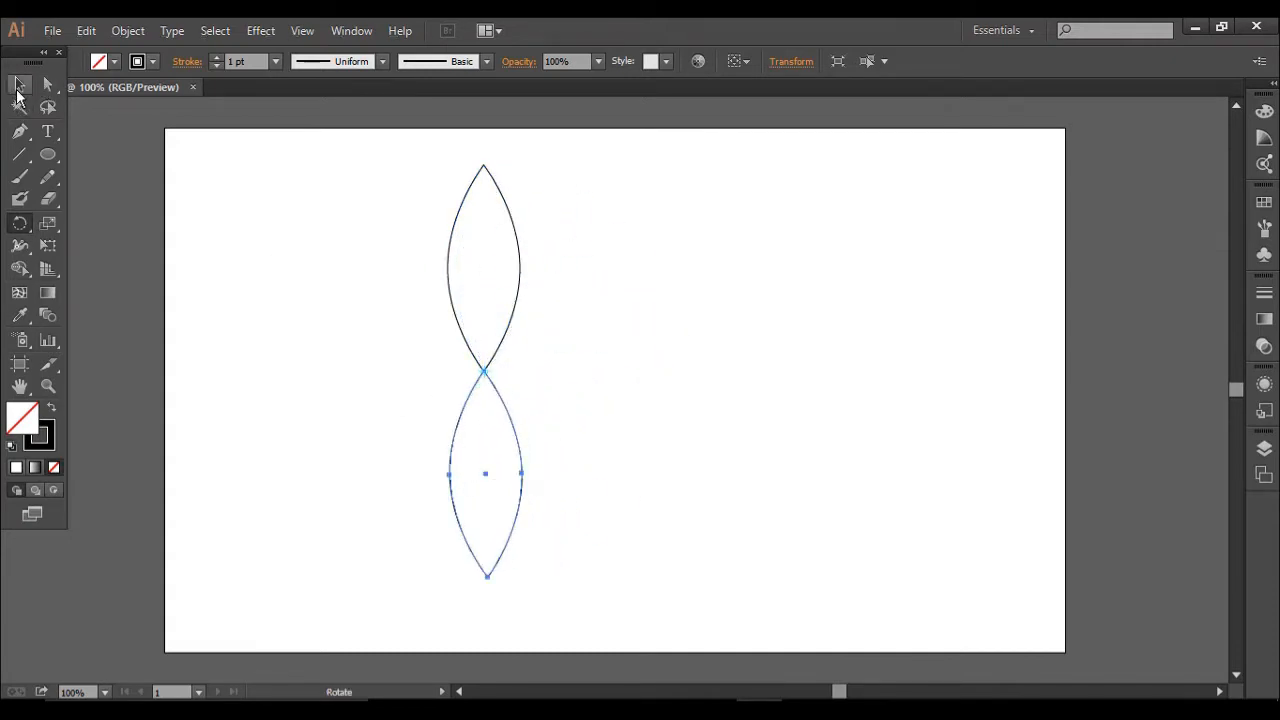
{"action": "left_click", "coordinate": [267, 318]}
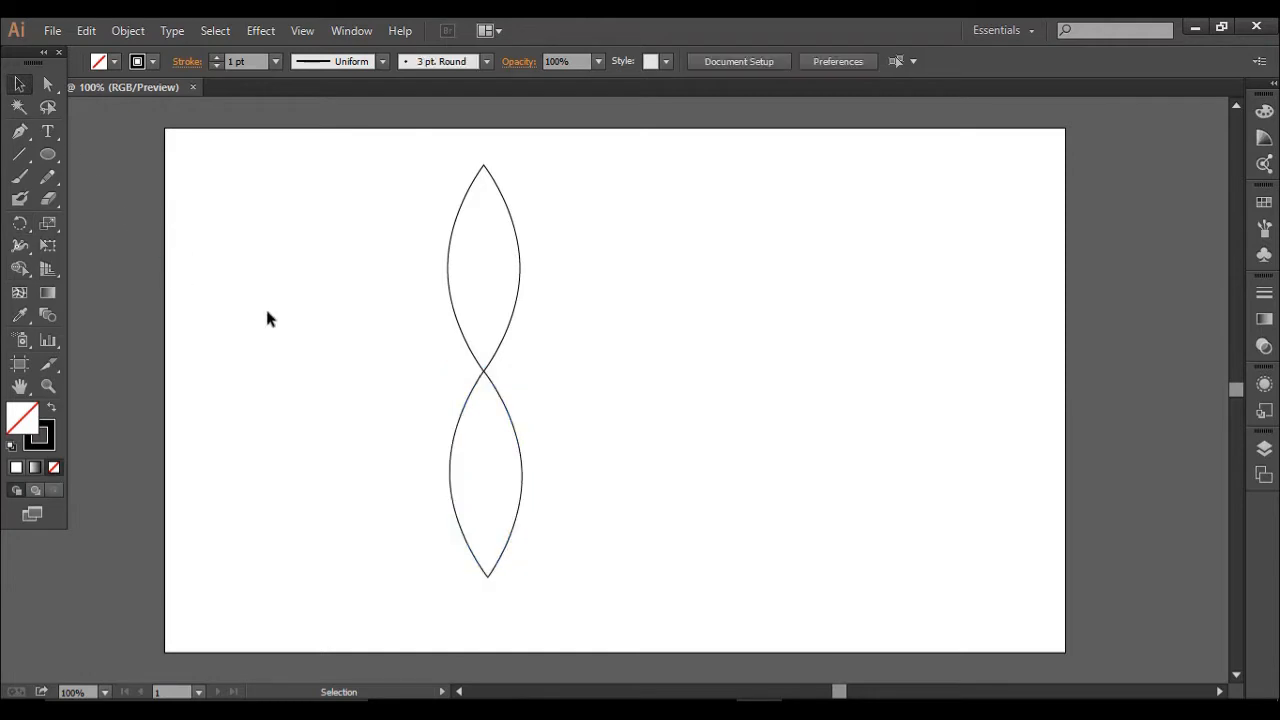
Examine closely the point where the tips of the two petals meet.
{"action": "key", "text": "ctrl+space"}
{"action": "left_click", "coordinate": [503, 372], "text": "ctrl"}
{"action": "left_click", "coordinate": [503, 372], "text": "ctrl"}
{"action": "left_click", "coordinate": [503, 372], "text": "ctrl"}
{"action": "key", "text": "space"}
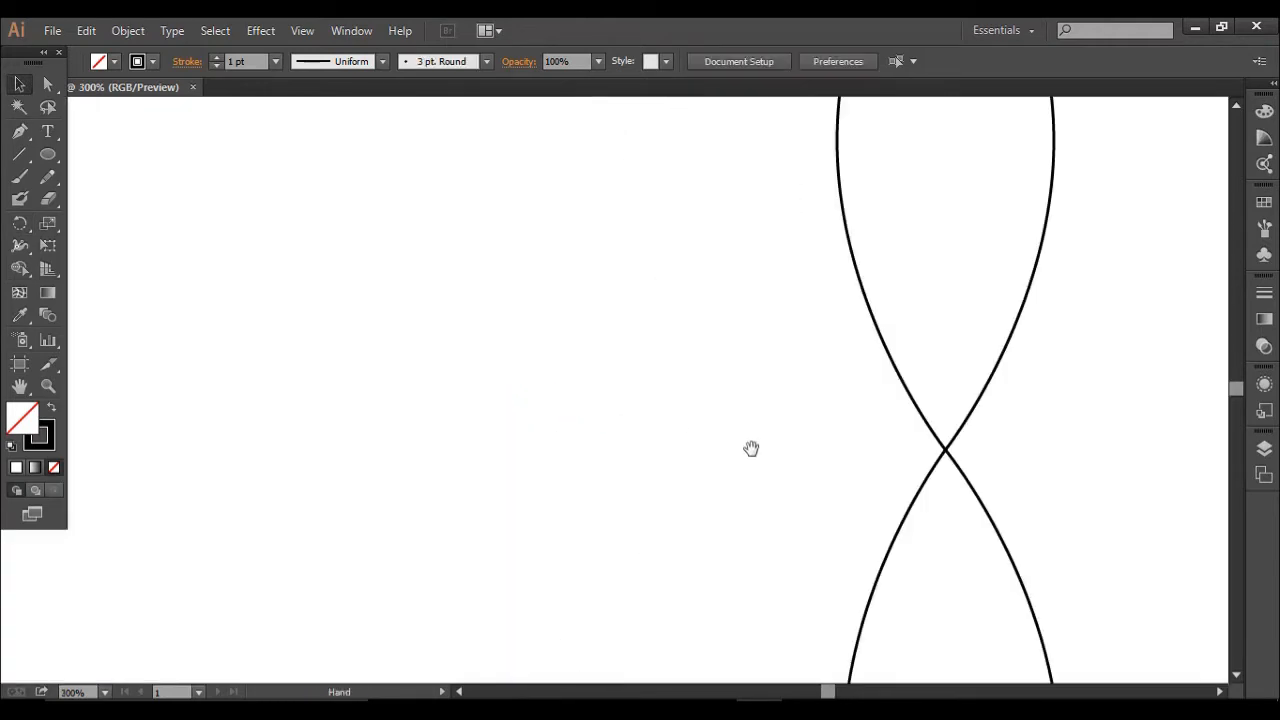
{"action": "left_click_drag", "start_coordinate": [751, 448], "coordinate": [310, 400]}
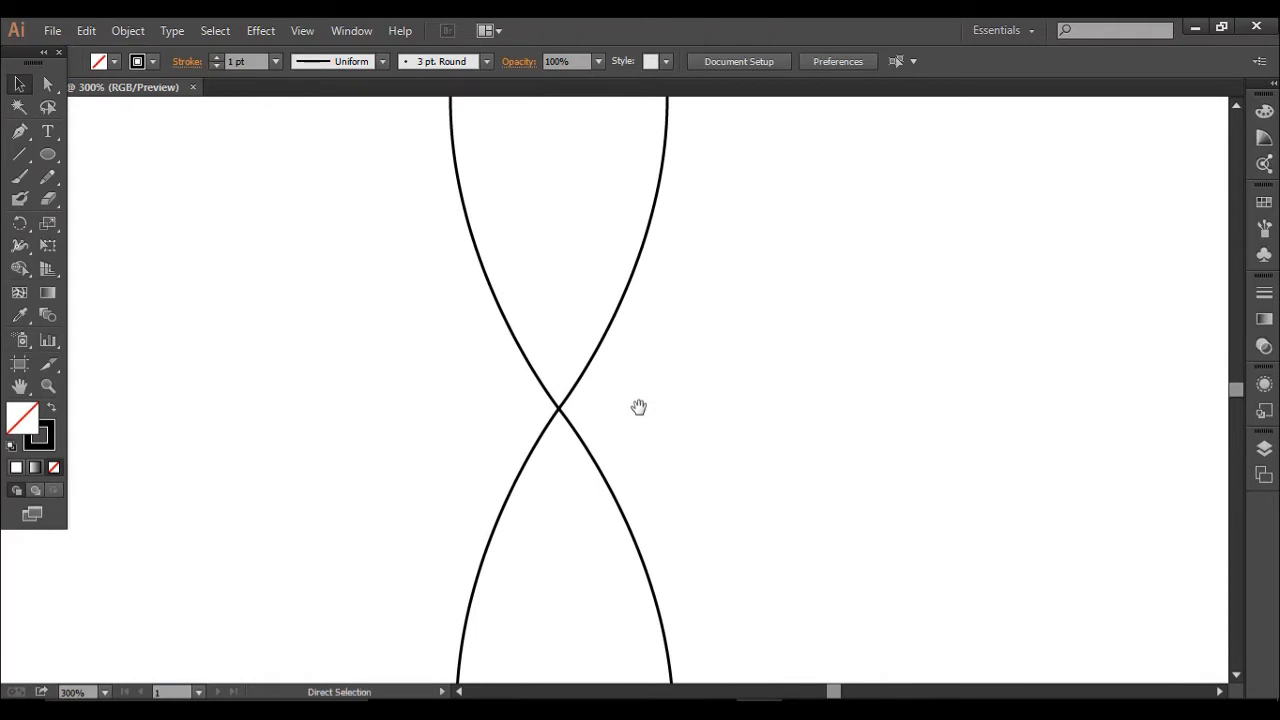
{"action": "left_click", "coordinate": [640, 408], "text": "ctrl"}
{"action": "left_click", "coordinate": [640, 408], "text": "ctrl"}
{"action": "left_click", "coordinate": [640, 408], "text": "ctrl"}
{"action": "left_click_drag", "start_coordinate": [495, 378], "coordinate": [616, 429]}
{"action": "left_click", "coordinate": [616, 419], "text": "ctrl"}
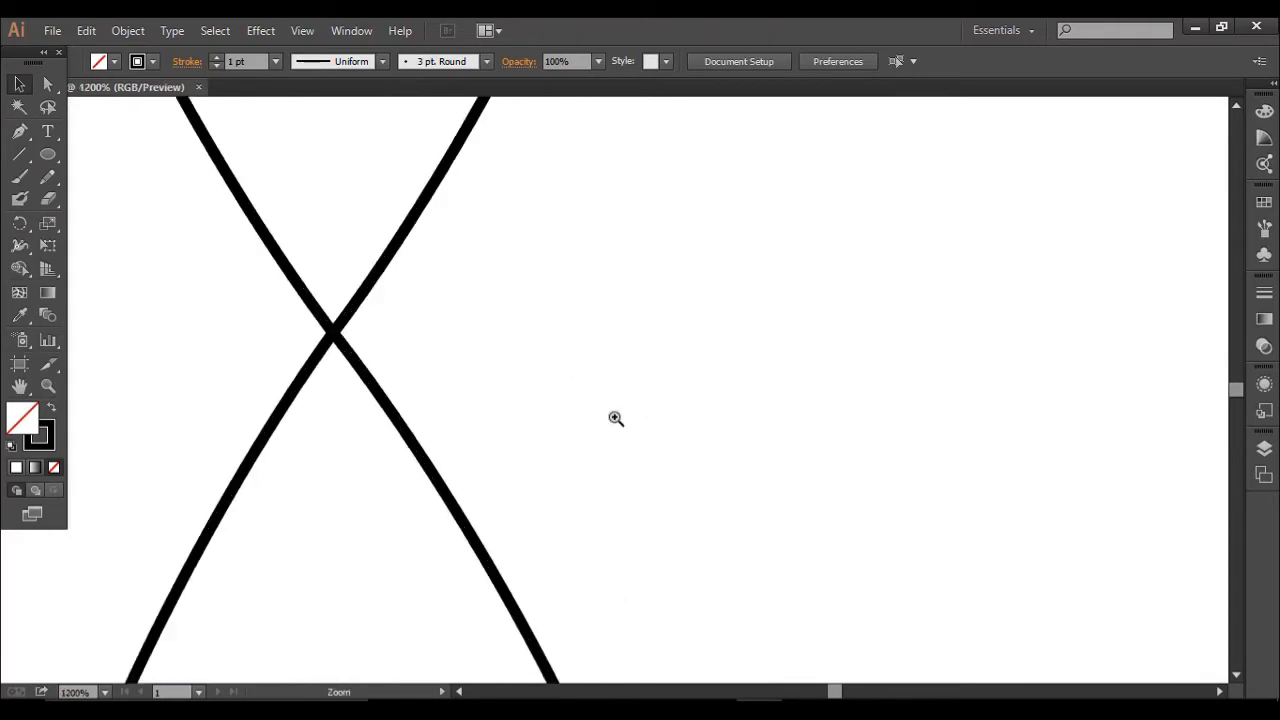
{"action": "left_click", "coordinate": [616, 419], "text": "ctrl"}
{"action": "left_click", "coordinate": [616, 419], "text": "ctrl"}
{"action": "left_click_drag", "start_coordinate": [491, 363], "coordinate": [826, 530]}
{"action": "left_click_drag", "start_coordinate": [616, 404], "coordinate": [803, 493]}
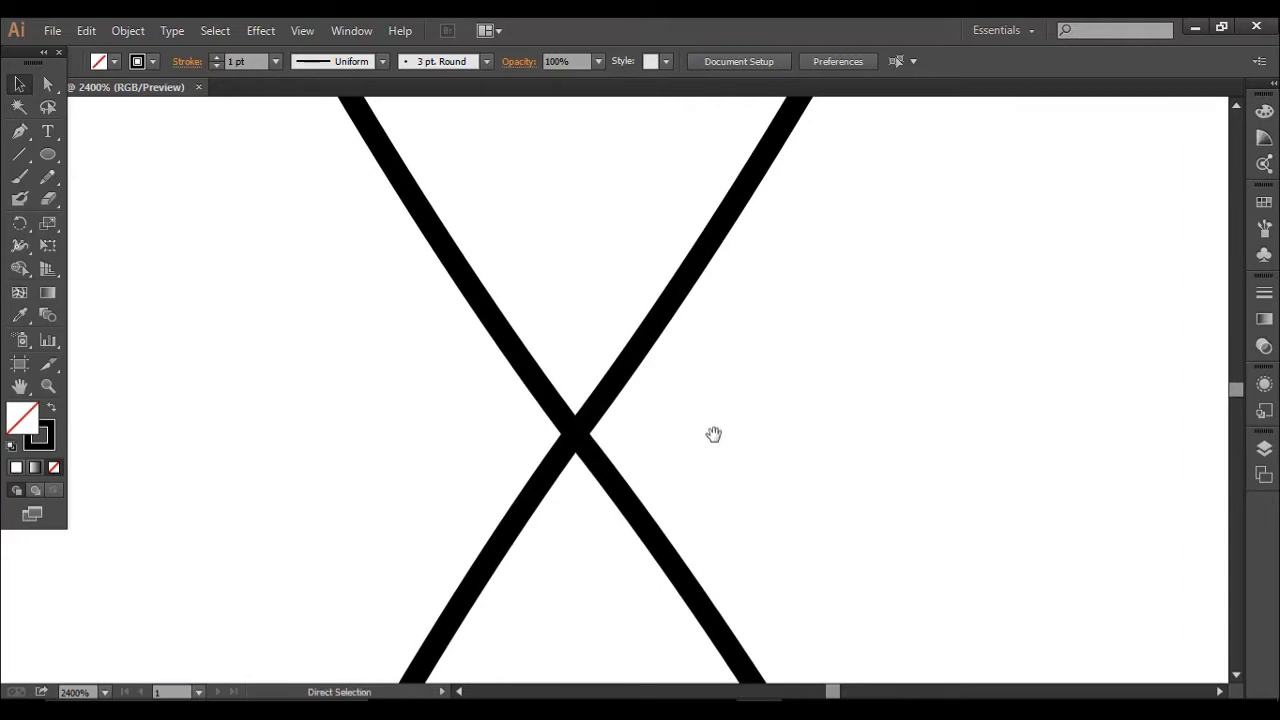
{"action": "left_click", "coordinate": [714, 435], "text": "ctrl+alt"}
{"action": "left_click", "coordinate": [714, 435], "text": "ctrl+alt"}
{"action": "left_click", "coordinate": [714, 435], "text": "ctrl+alt"}
{"action": "left_click", "coordinate": [714, 435], "text": "ctrl+alt"}
{"action": "left_click", "coordinate": [714, 435], "text": "ctrl+alt"}
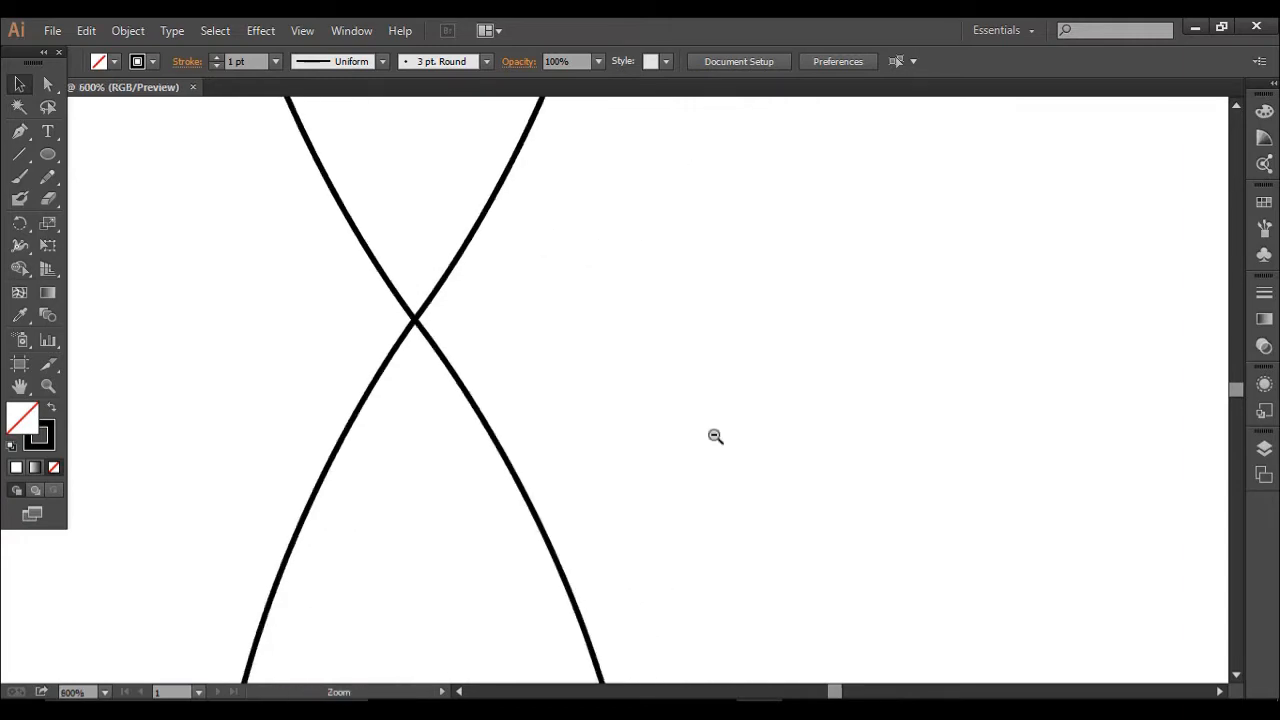
{"action": "left_click", "coordinate": [714, 435], "text": "ctrl+alt"}
{"action": "left_click", "coordinate": [714, 435], "text": "ctrl+alt"}
{"action": "left_click", "coordinate": [714, 437], "text": "ctrl+alt"}
{"action": "left_click", "coordinate": [714, 437], "text": "ctrl+alt"}
{"action": "left_click", "coordinate": [714, 437], "text": "ctrl+alt"}
{"action": "left_click", "coordinate": [714, 440], "text": "ctrl+alt"}
{"action": "left_click_drag", "start_coordinate": [589, 380], "coordinate": [739, 443]}
{"action": "left_click", "coordinate": [739, 443], "text": "ctrl"}
{"action": "left_click", "coordinate": [739, 443], "text": "ctrl"}
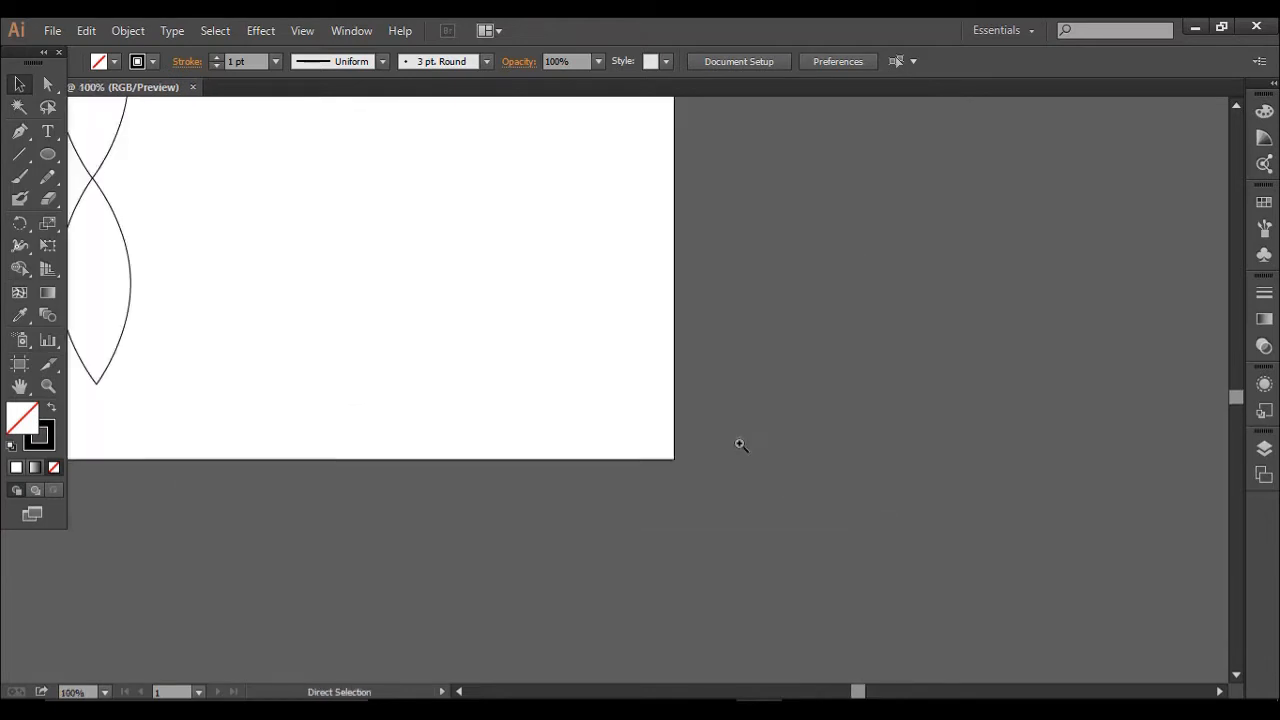
{"action": "left_click_drag", "start_coordinate": [628, 436], "coordinate": [1054, 601]}
{"action": "left_click", "coordinate": [846, 520], "text": "ctrl"}
{"action": "left_click_drag", "start_coordinate": [832, 462], "coordinate": [891, 500]}
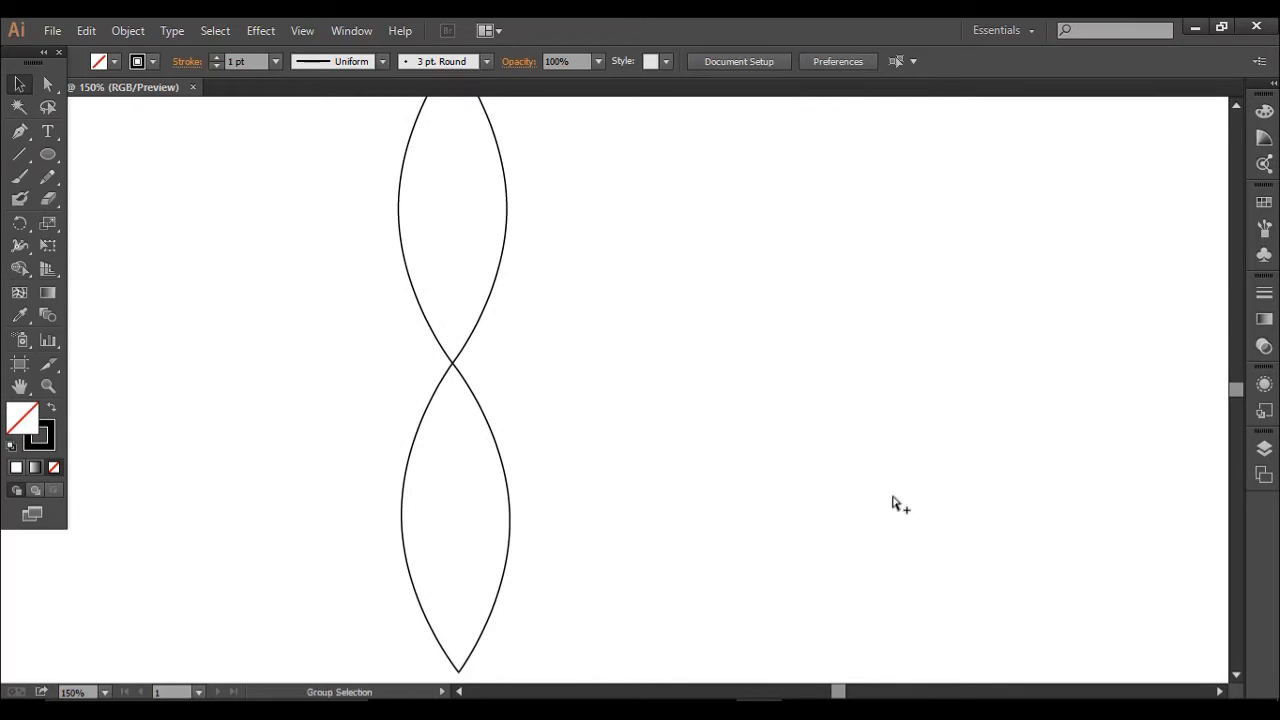
{"action": "key", "text": "ctrl+1"}
Select both petals and group them.
{"action": "left_click_drag", "start_coordinate": [324, 201], "coordinate": [577, 472]}
{"action": "right_click", "coordinate": [505, 350]}
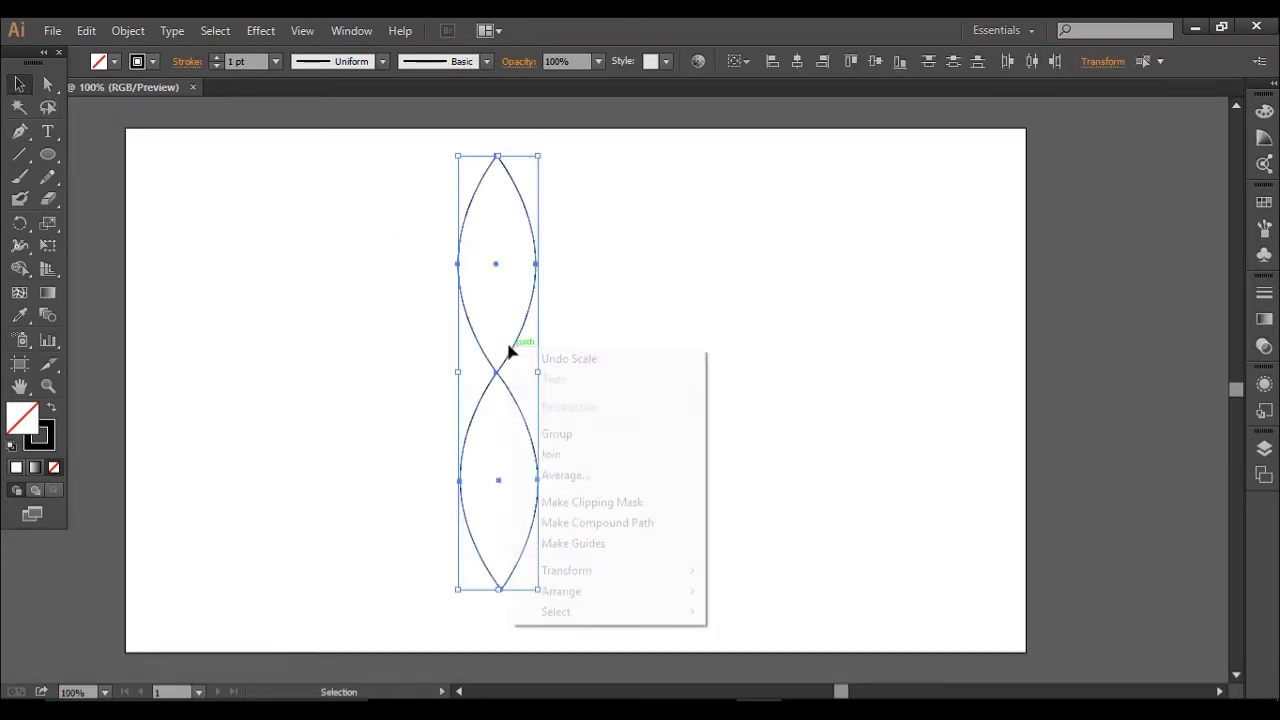
{"action": "left_click", "coordinate": [561, 437]}
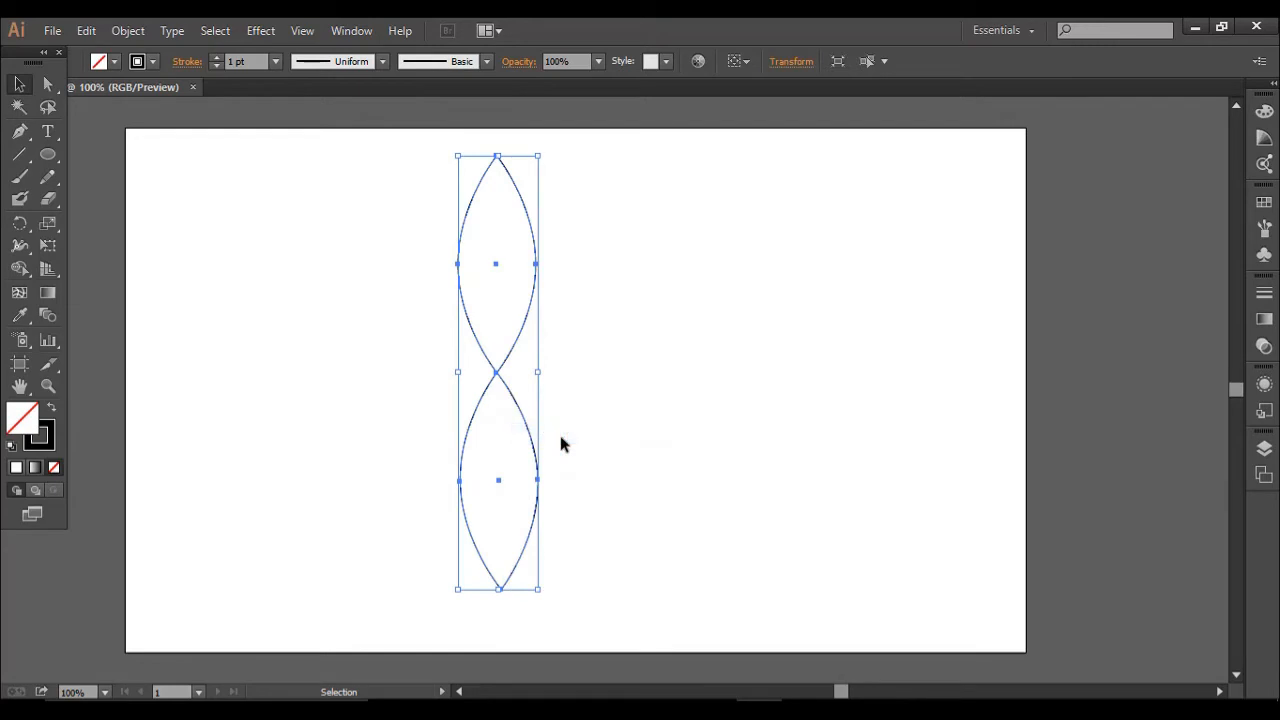
Apply a Transform effect to the petal group with a 10° rotation angle and 17 copies.
{"action": "left_click", "coordinate": [258, 31]}
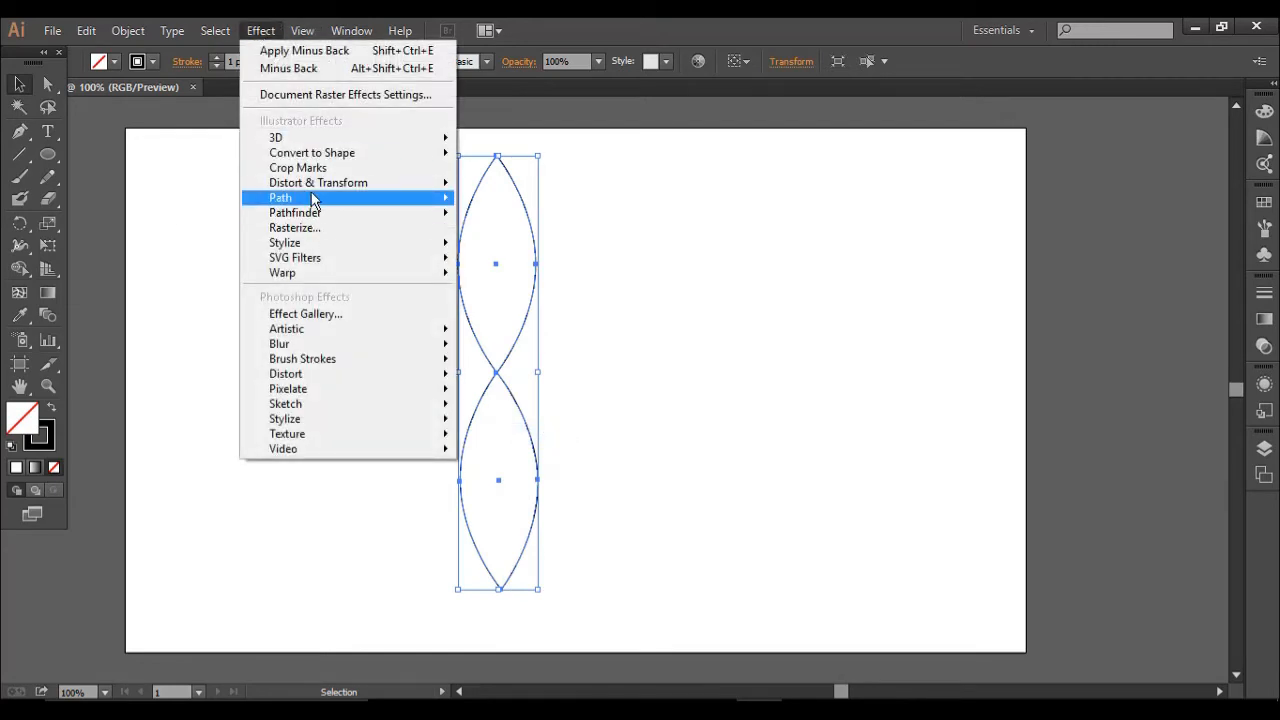
{"action": "mouse_move", "coordinate": [330, 182]}
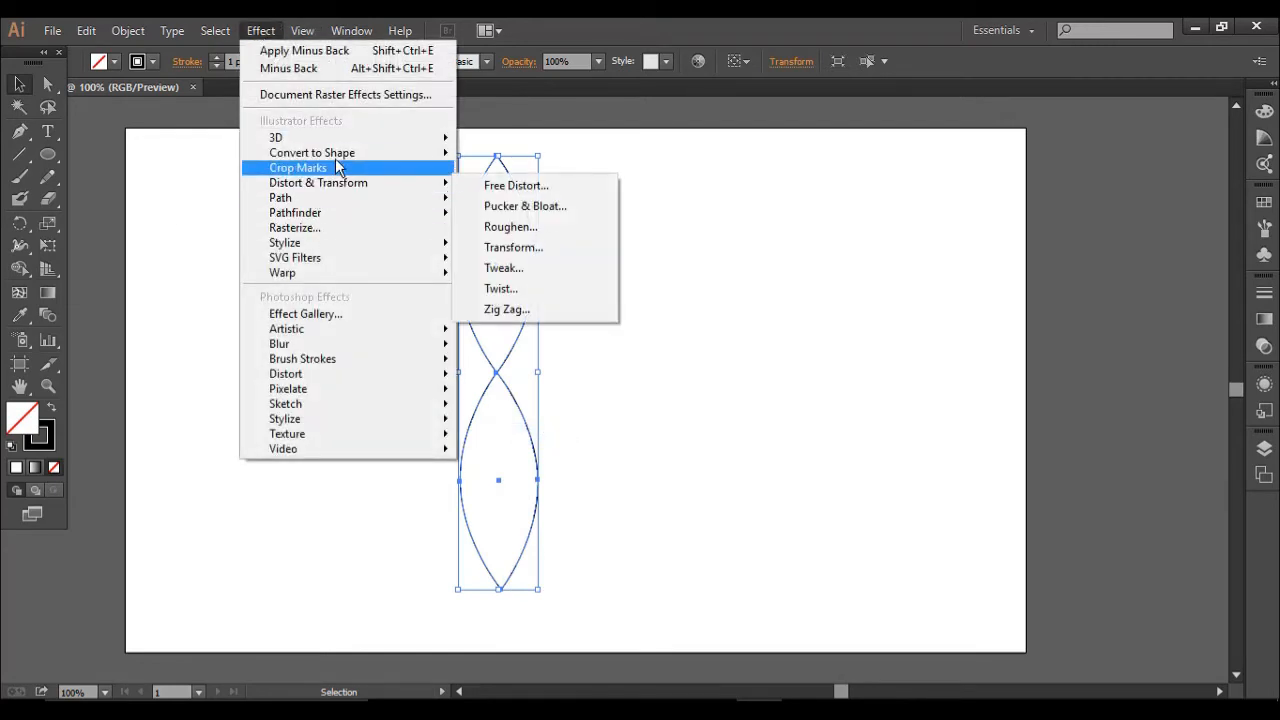
{"action": "left_click", "coordinate": [537, 252]}
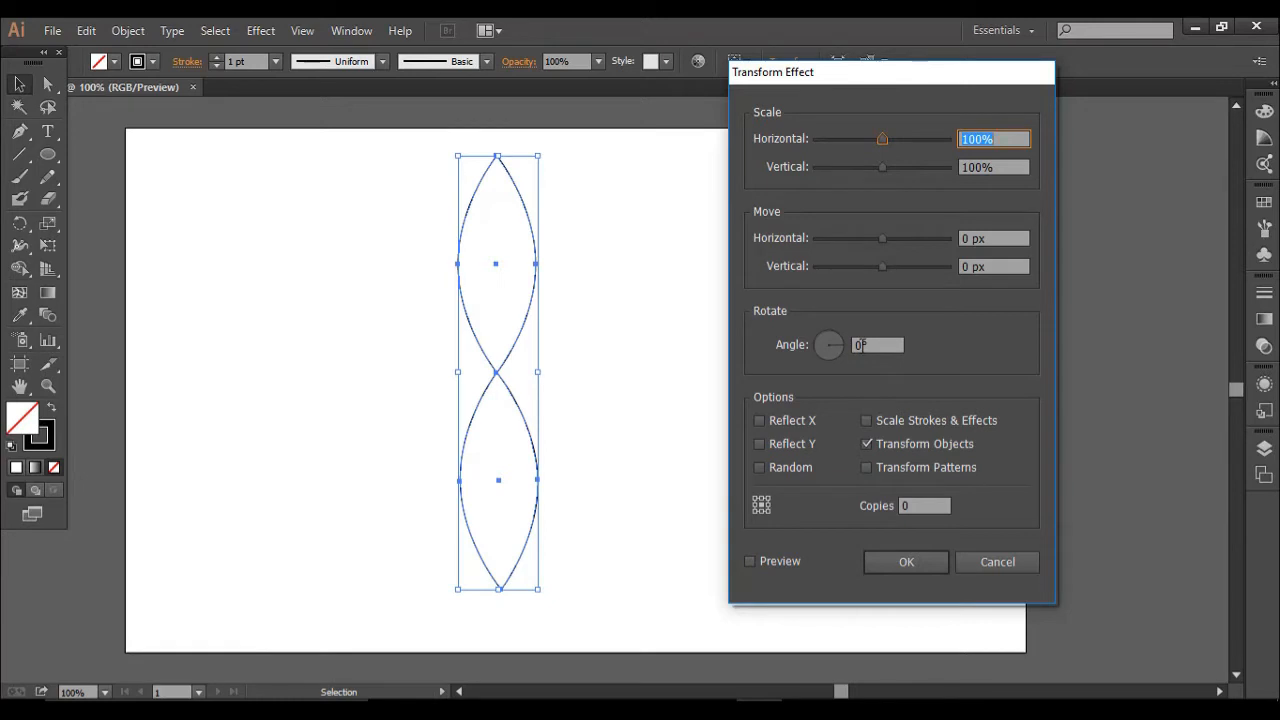
{"action": "left_click", "coordinate": [857, 344]}
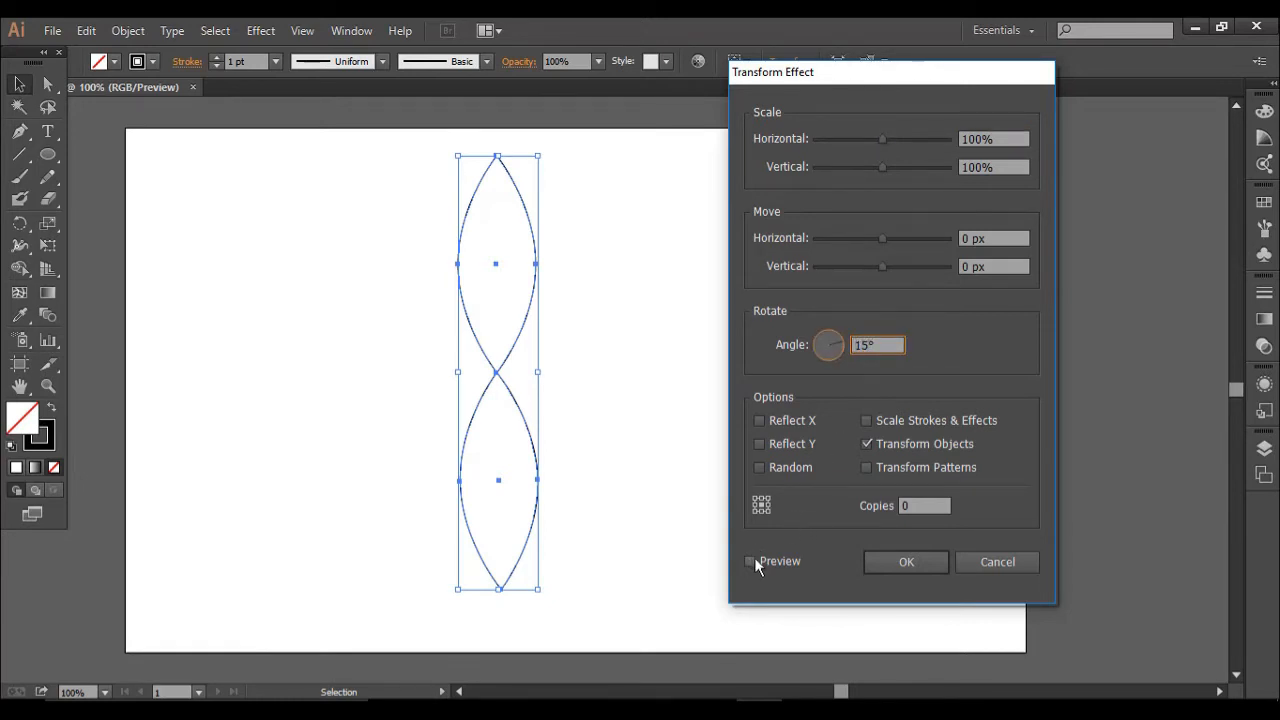
{"action": "left_click", "coordinate": [910, 506]}
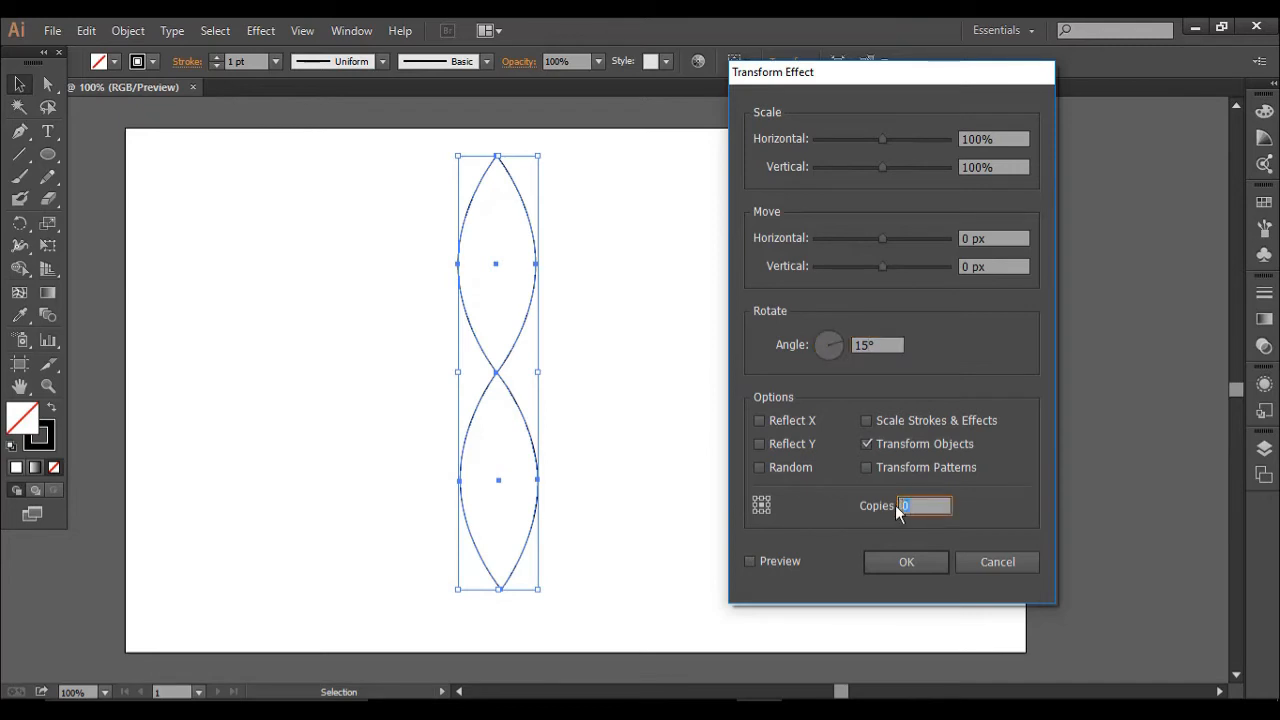
{"action": "type", "text": "17"}
{"action": "left_click", "coordinate": [756, 561]}
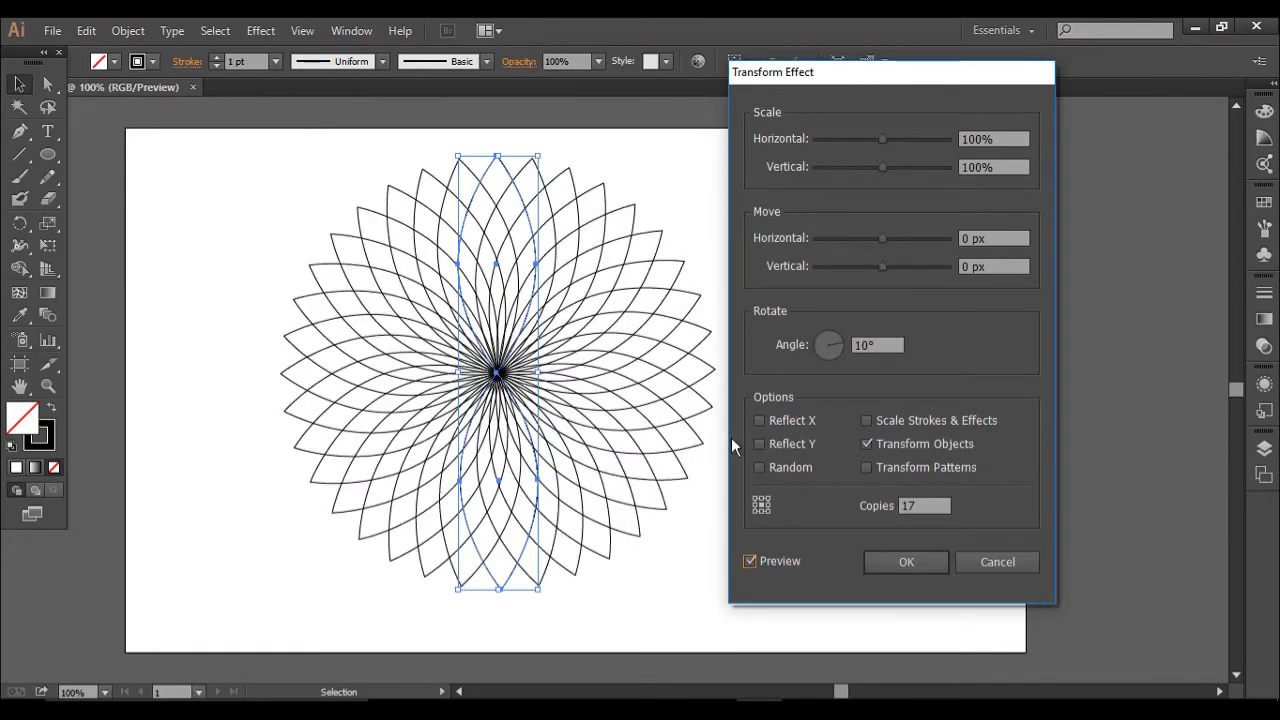
{"action": "left_click", "coordinate": [904, 562]}
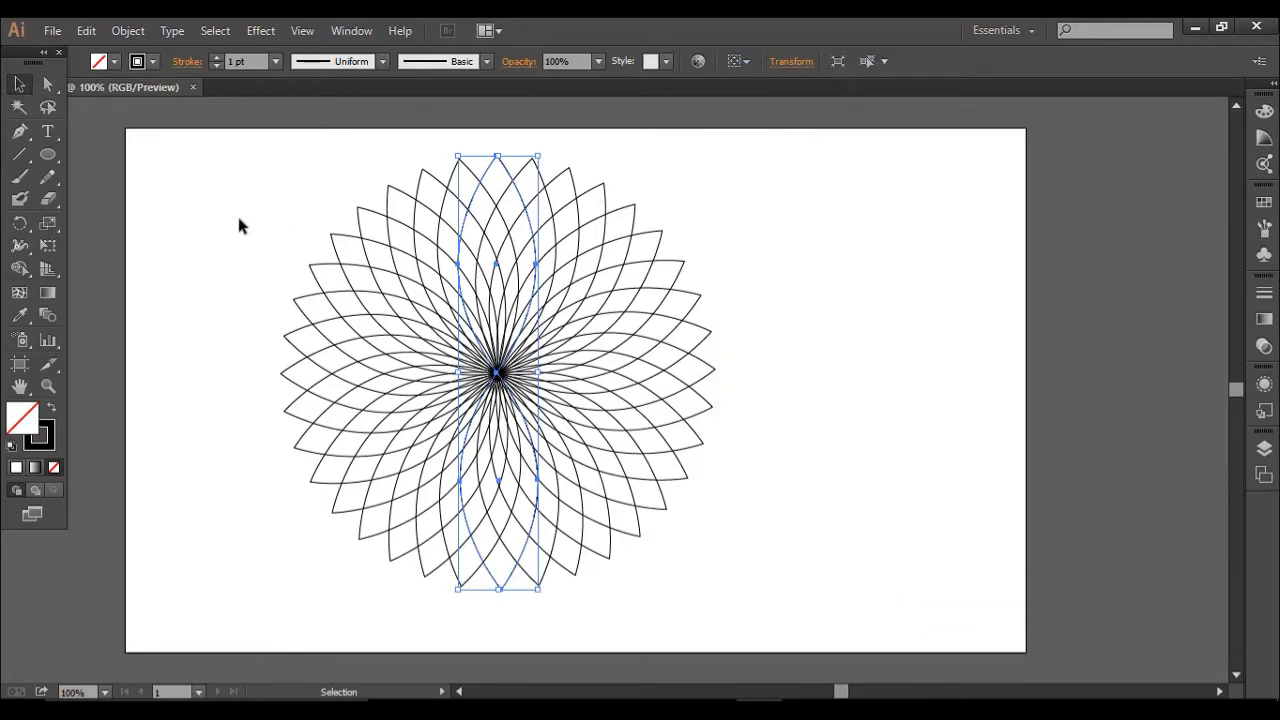
Set the flower's stroke weight to 2 pt and shift the flower slightly right and up on the artboard.
{"action": "left_click_drag", "start_coordinate": [196, 158], "coordinate": [772, 571]}
{"action": "left_click", "coordinate": [278, 255]}
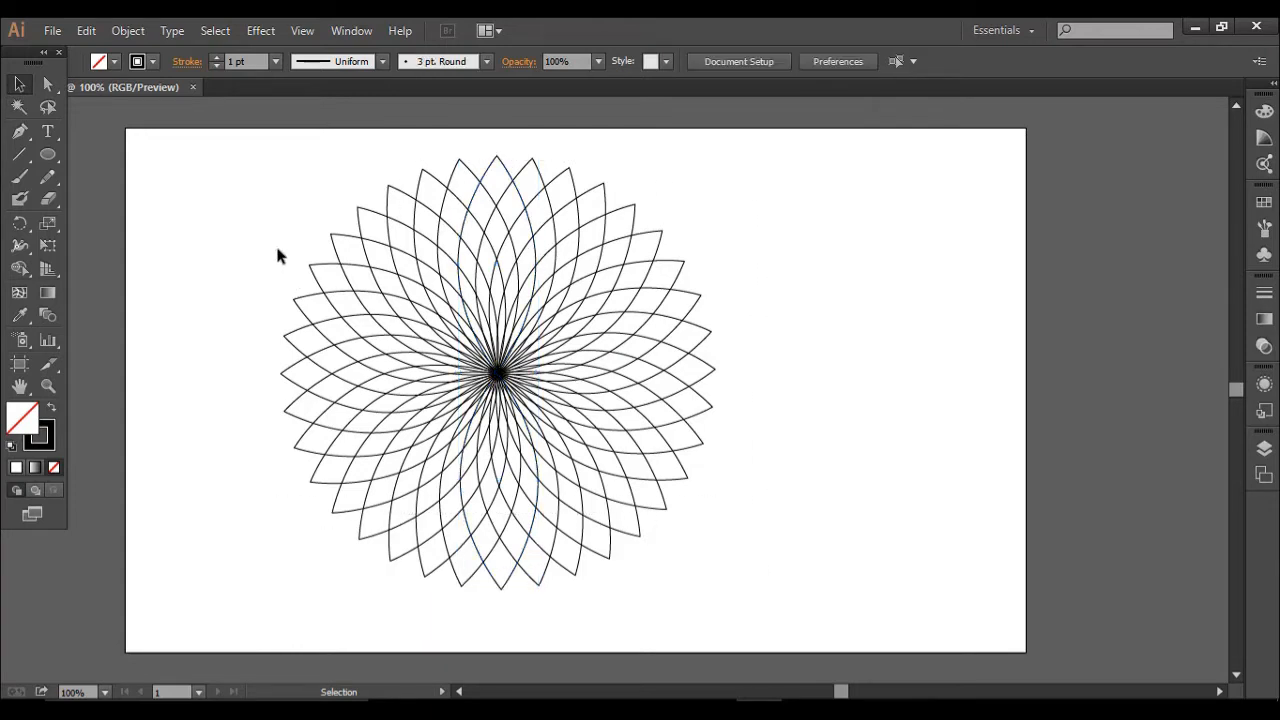
{"action": "left_click_drag", "start_coordinate": [300, 308], "coordinate": [748, 578]}
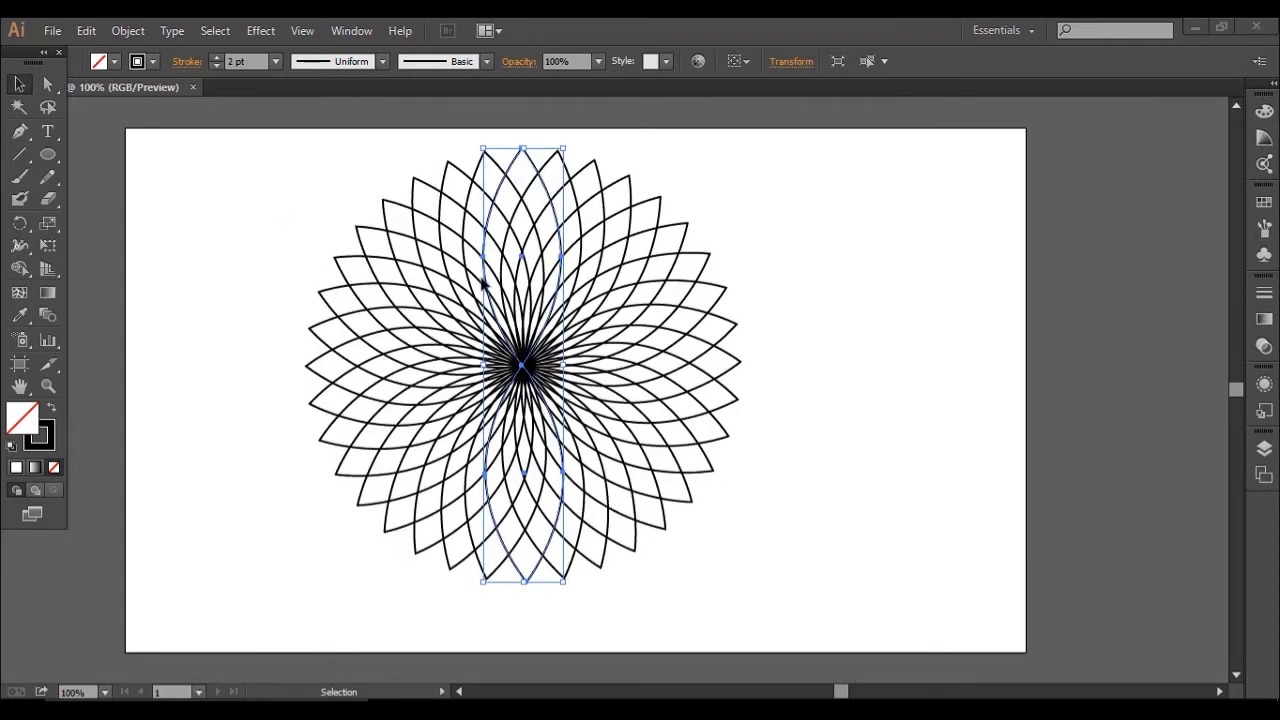
Expand the flower's appearance into editable paths and move it slightly right and down on the artboard.
{"action": "left_click", "coordinate": [482, 284]}
{"action": "left_click", "coordinate": [139, 32]}
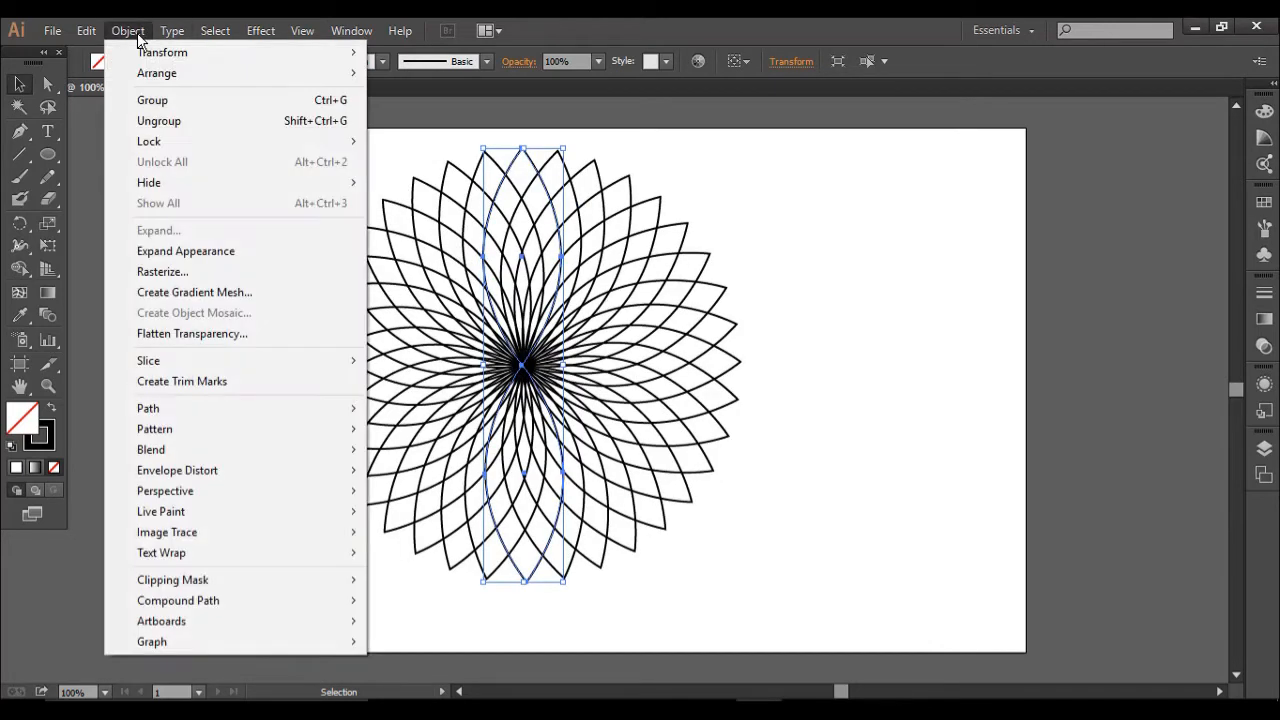
{"action": "left_click", "coordinate": [222, 256]}
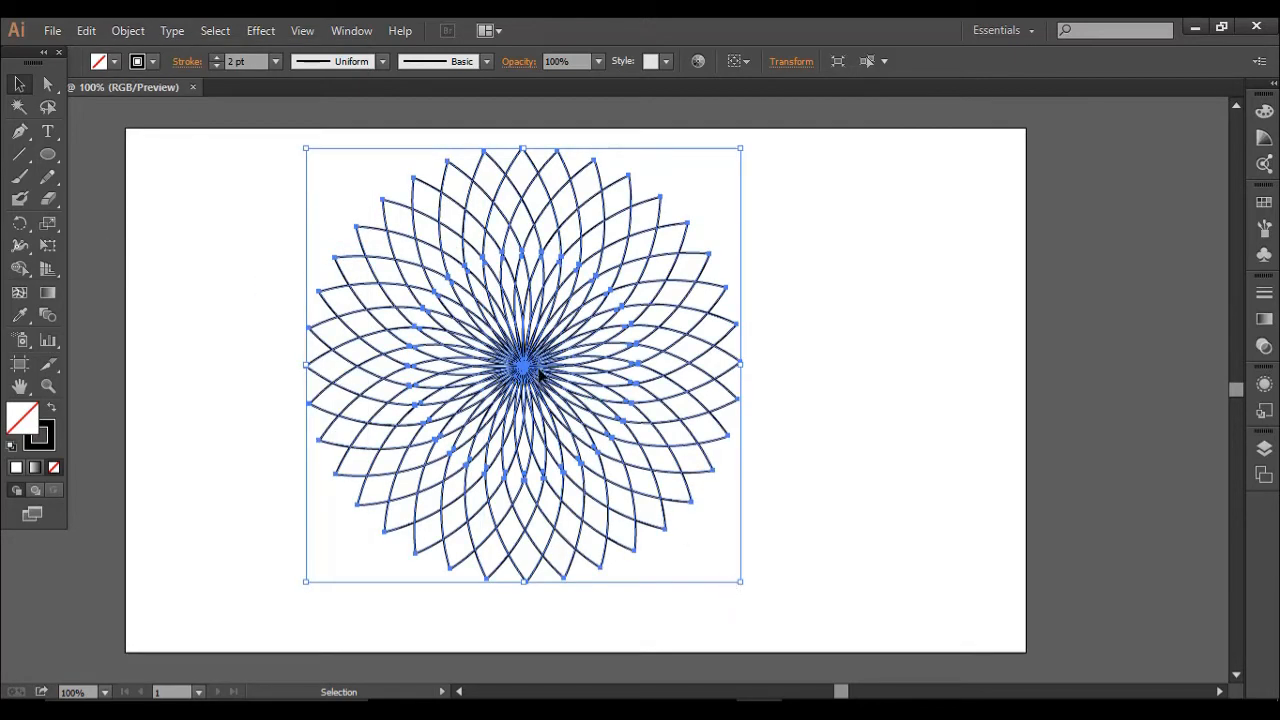
{"action": "left_click_drag", "start_coordinate": [540, 373], "coordinate": [562, 391]}
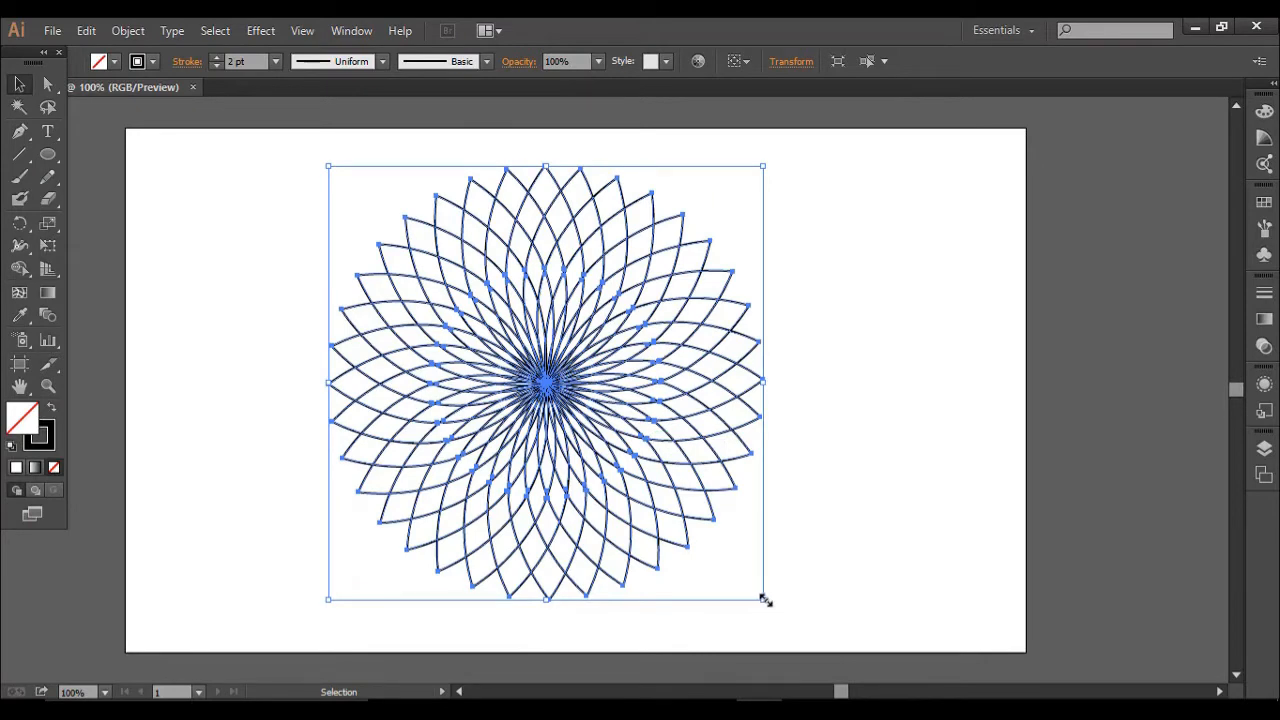
Enlarge the flower slightly, then select it for Live Paint and set the fill colour to red (#C12D2D).
{"action": "left_click_drag", "start_coordinate": [763, 600], "coordinate": [783, 617]}
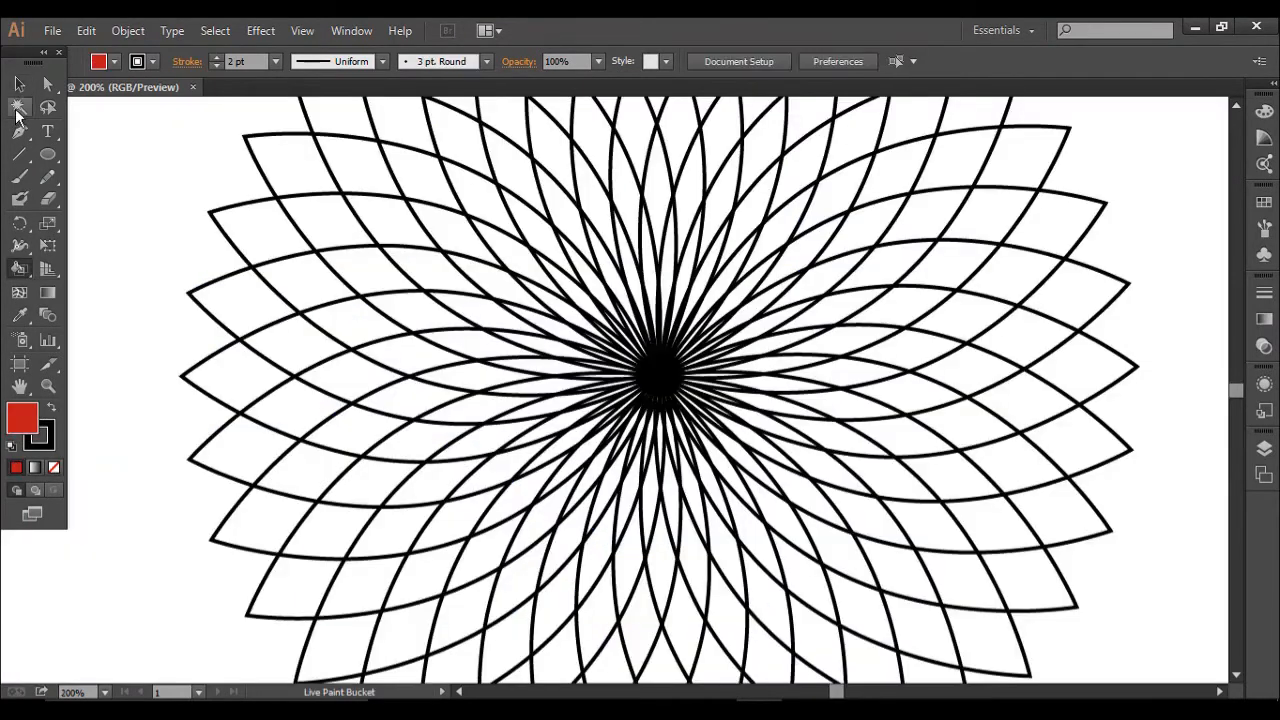
{"action": "left_click", "coordinate": [19, 84]}
{"action": "left_click", "coordinate": [533, 330]}
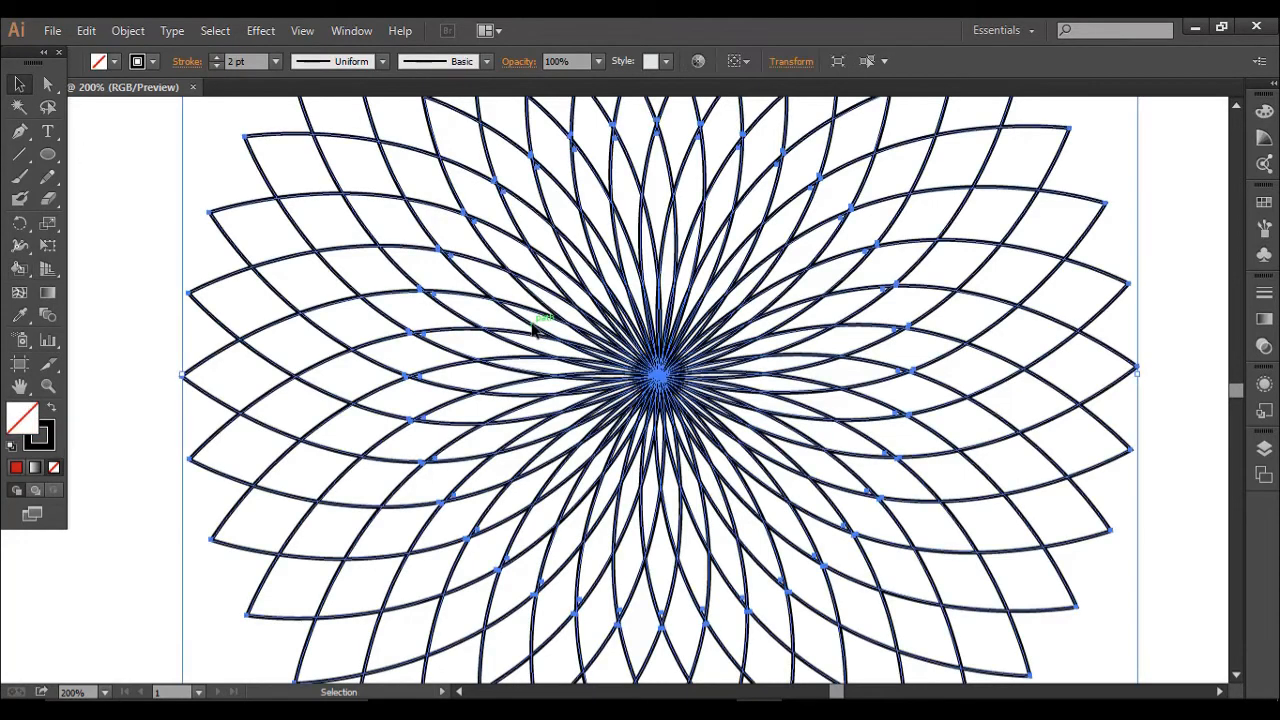
{"action": "left_click", "coordinate": [19, 268]}
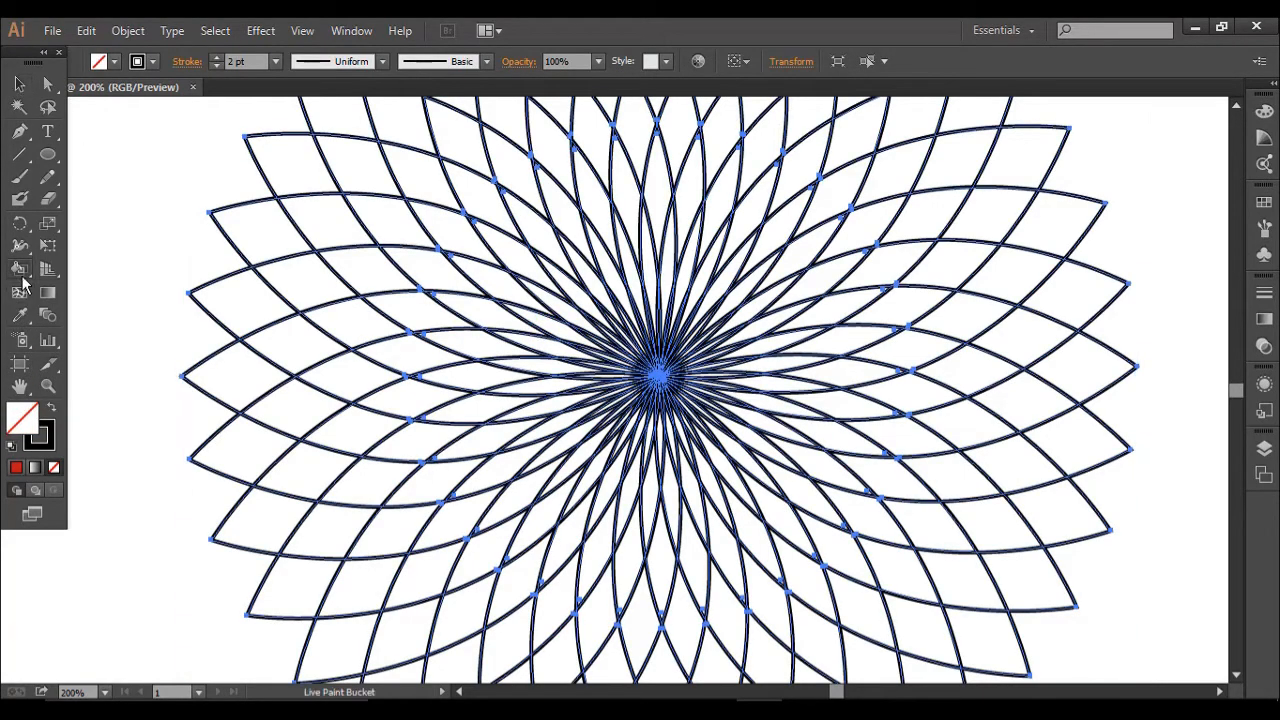
{"action": "double_click", "coordinate": [33, 418]}
{"action": "left_click_drag", "start_coordinate": [618, 284], "coordinate": [577, 295]}
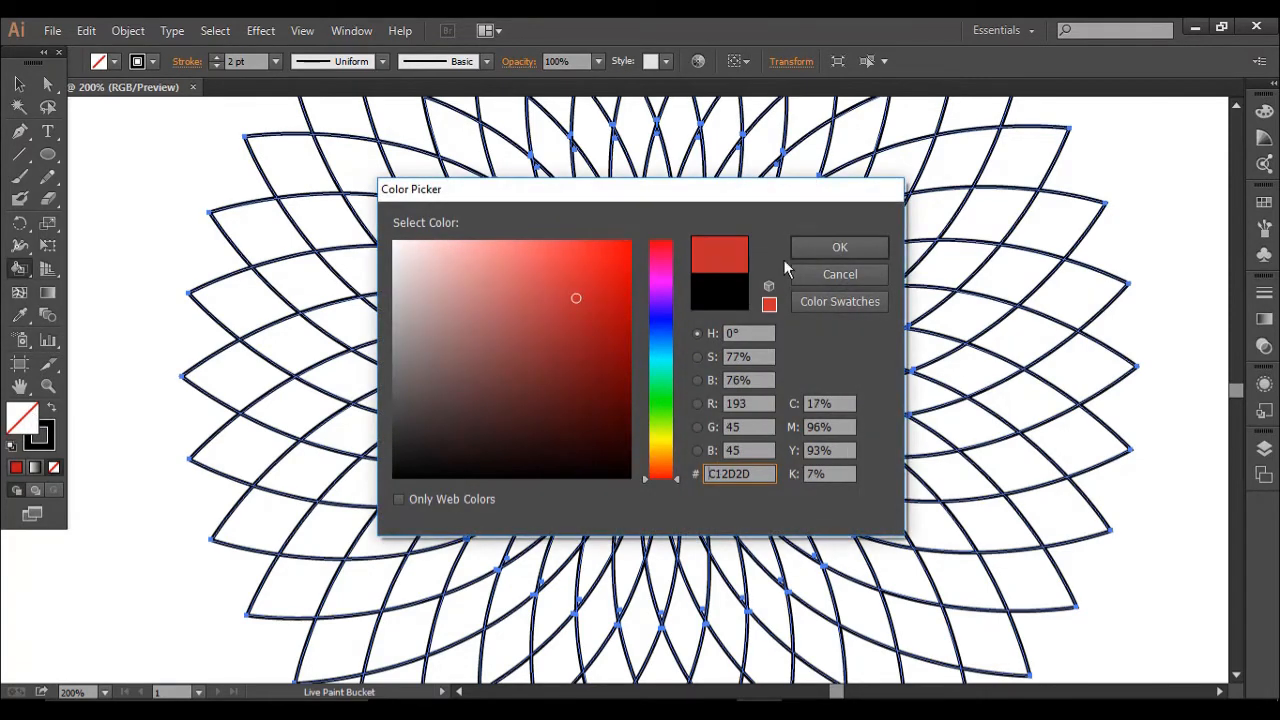
{"action": "left_click", "coordinate": [840, 247]}
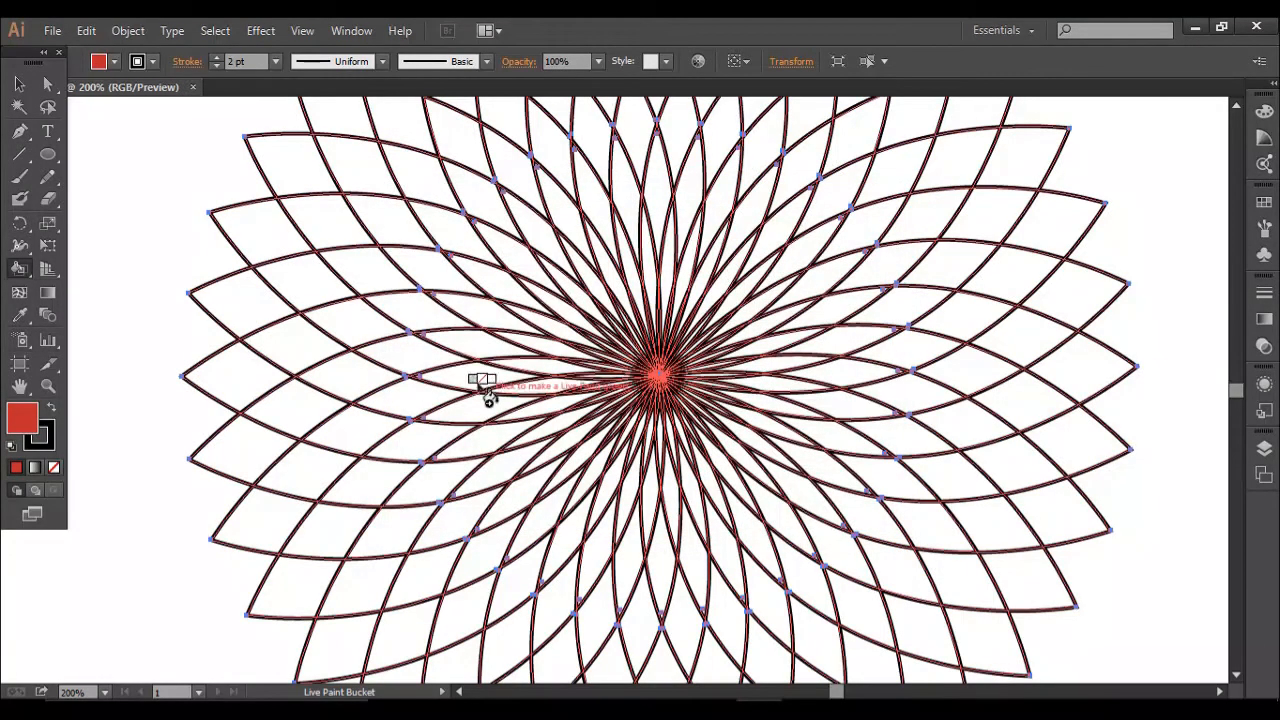
Make the flower a Live Paint group and fill its inner leaf-shaped segments red, from directly left of the centre round to the upper left.
{"action": "left_click", "coordinate": [549, 385]}
{"action": "left_click", "coordinate": [553, 367]}
{"action": "left_click", "coordinate": [560, 347]}
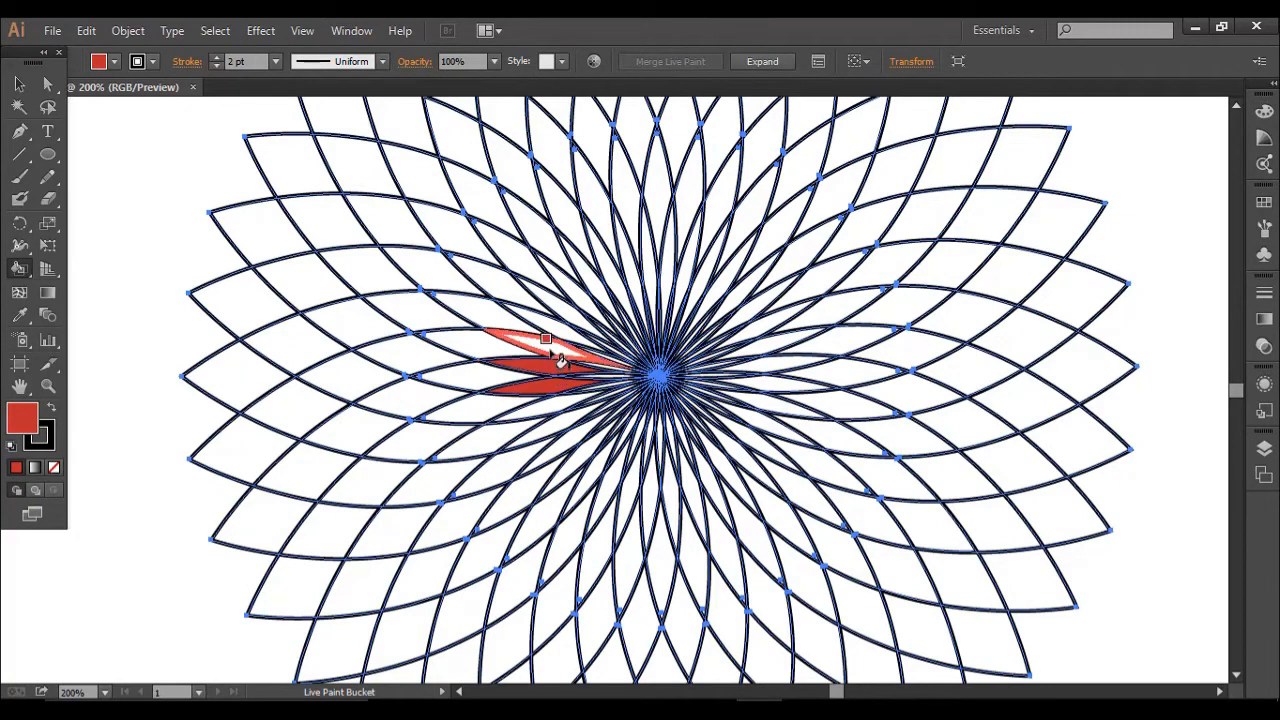
{"action": "left_click", "coordinate": [570, 327]}
{"action": "left_click", "coordinate": [585, 318]}
{"action": "left_click", "coordinate": [598, 311]}
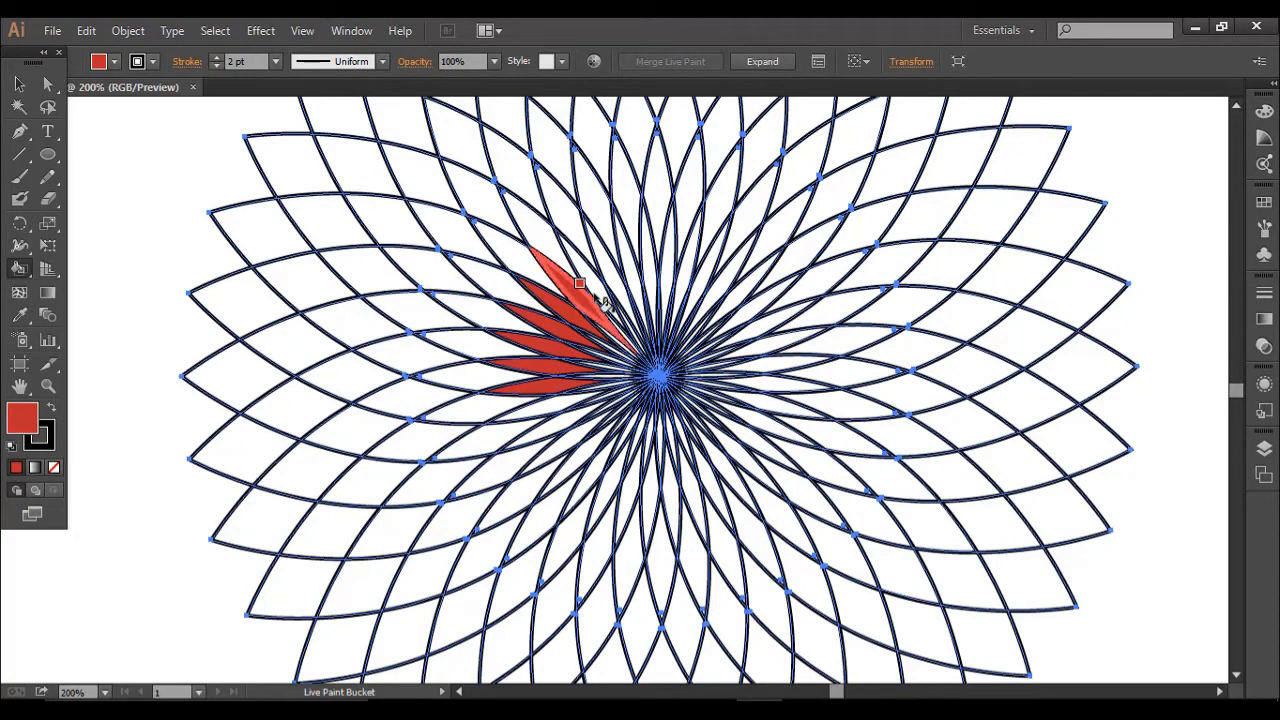
{"action": "left_click", "coordinate": [612, 304]}
{"action": "left_click", "coordinate": [620, 296]}
{"action": "left_click", "coordinate": [632, 296]}
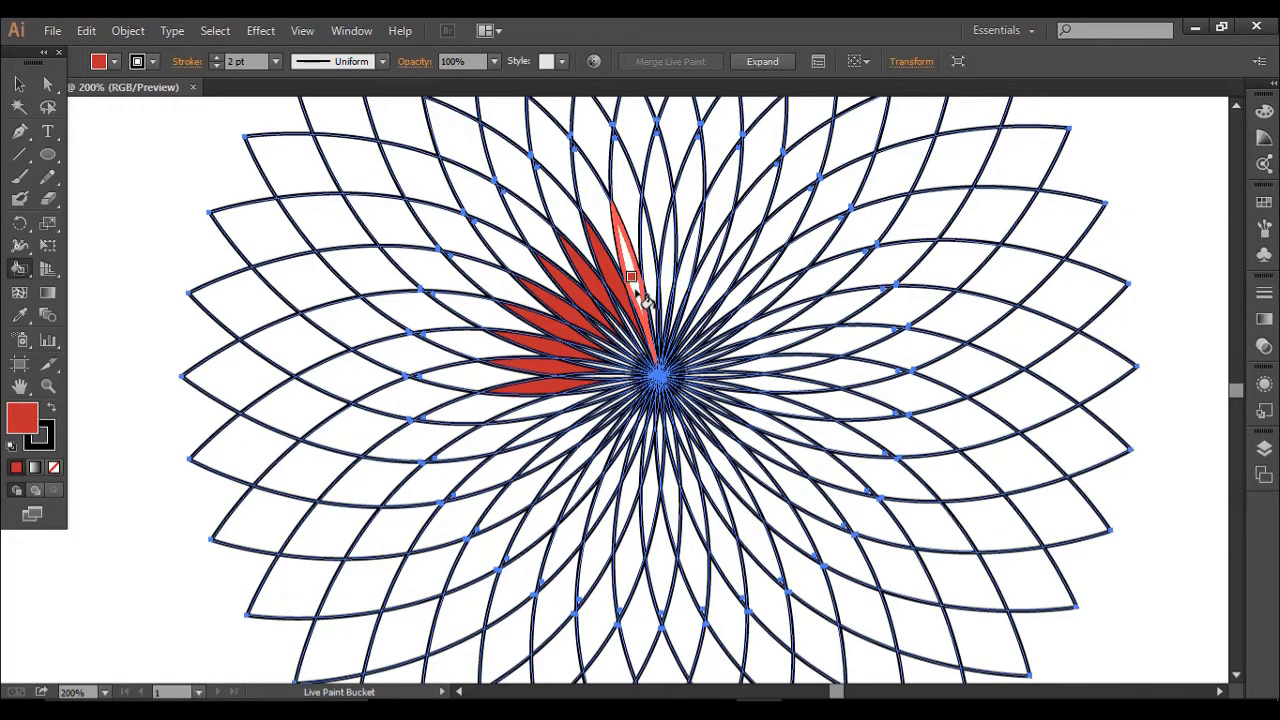
Continue the red ring of inner segments with Live Paint from above the flower's centre to its upper right.
{"action": "left_click", "coordinate": [644, 296]}
{"action": "left_click", "coordinate": [655, 296]}
{"action": "left_click", "coordinate": [662, 297]}
{"action": "left_click", "coordinate": [672, 299]}
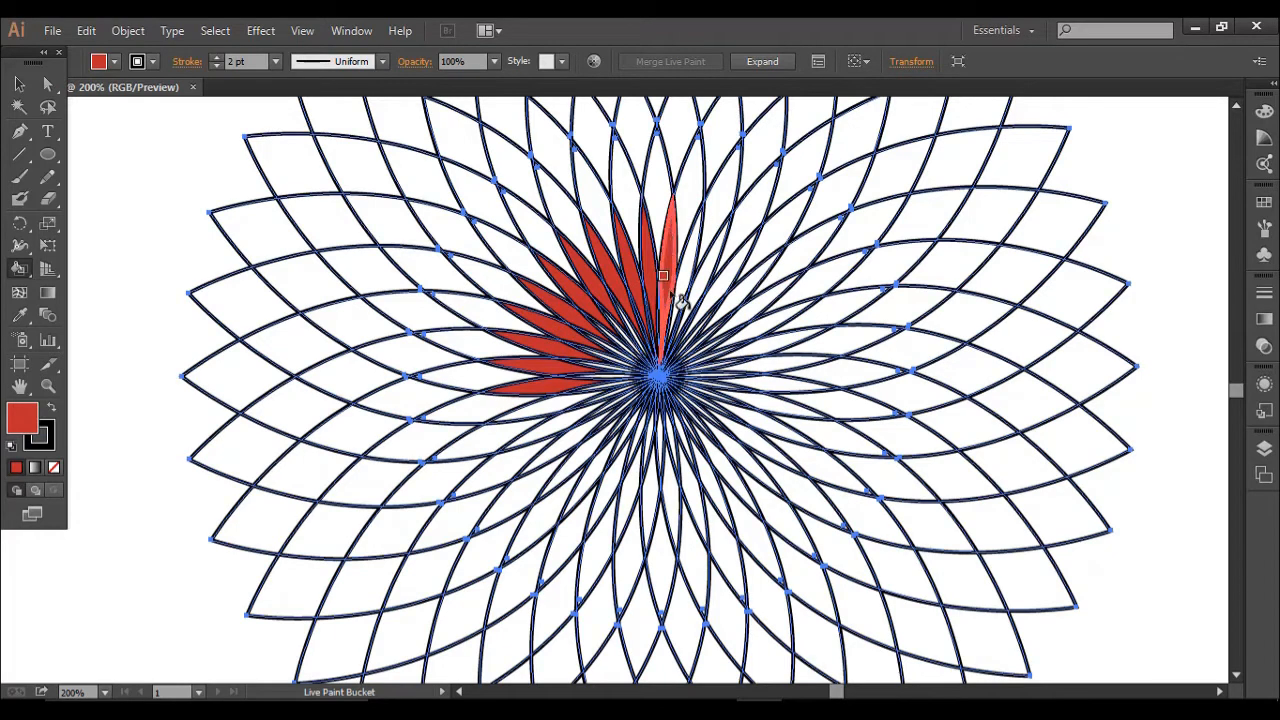
{"action": "left_click", "coordinate": [684, 302]}
{"action": "left_click", "coordinate": [682, 285]}
{"action": "left_click", "coordinate": [696, 292]}
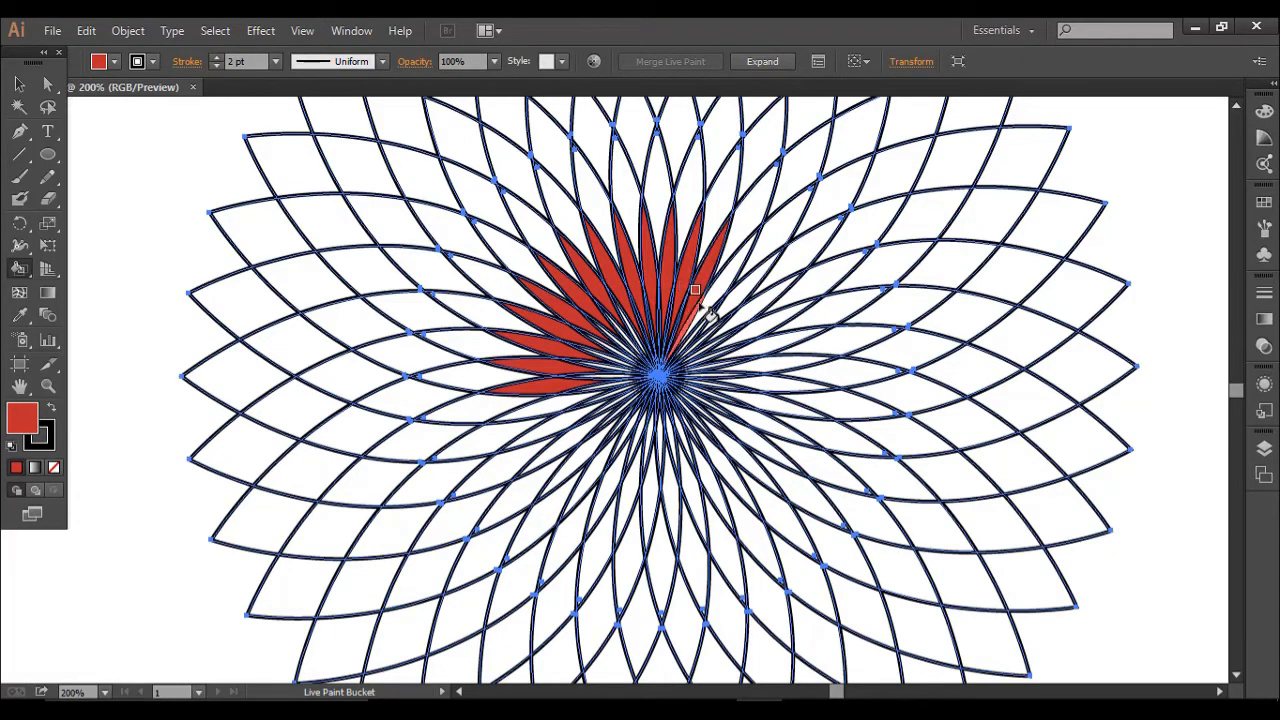
{"action": "left_click", "coordinate": [707, 304]}
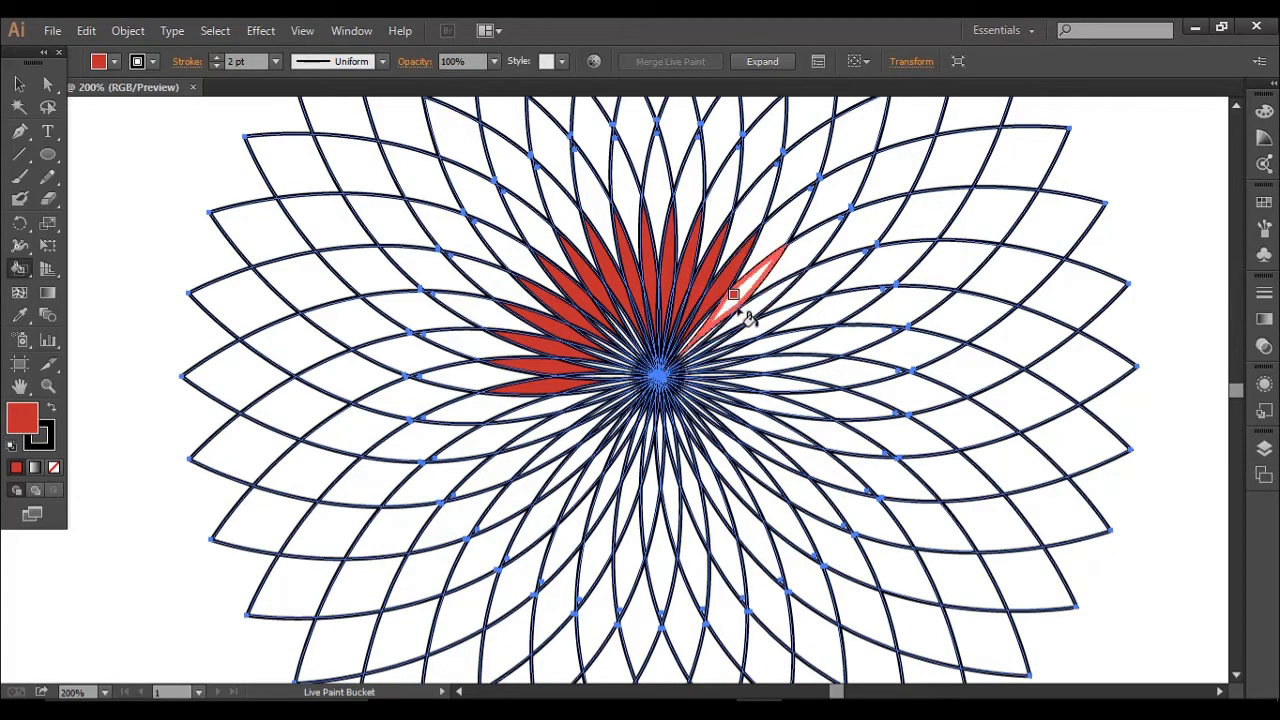
{"action": "left_click", "coordinate": [735, 307]}
{"action": "left_click", "coordinate": [752, 300]}
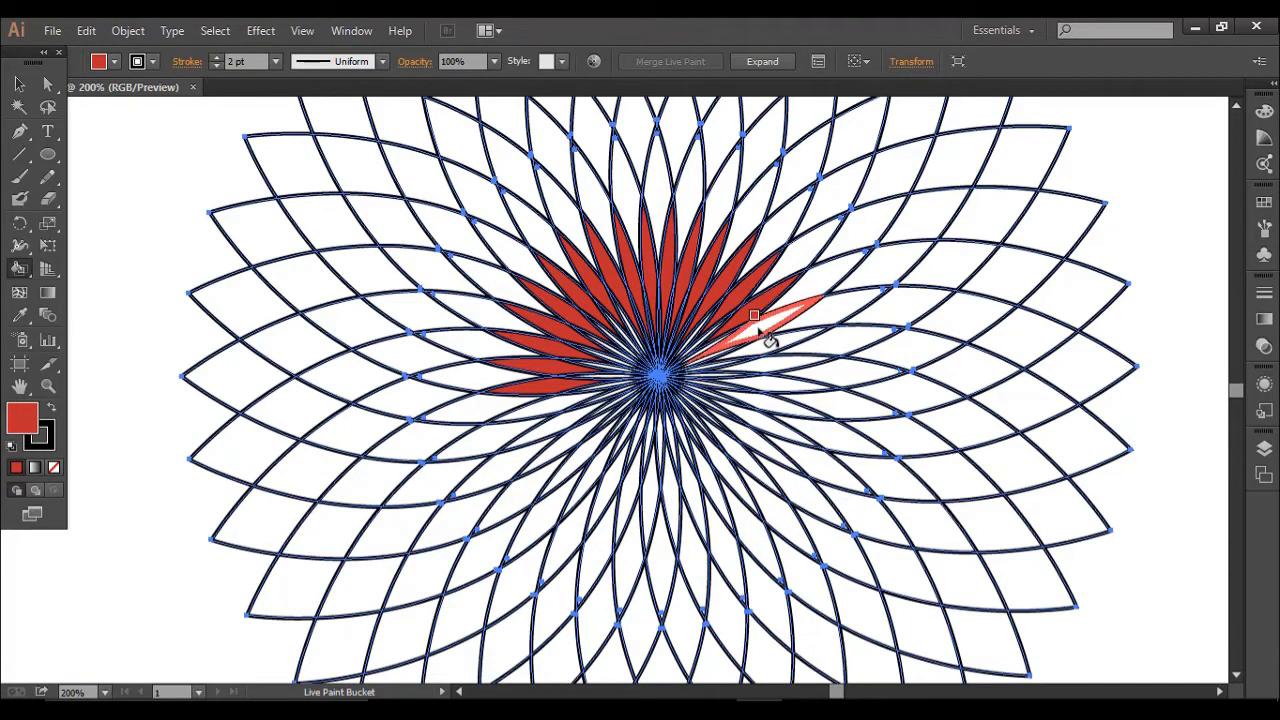
Fill the inner leaf-shaped segments red from the right of the flower's centre round to its lower right.
{"action": "left_click", "coordinate": [767, 339]}
{"action": "left_click", "coordinate": [771, 350]}
{"action": "left_click", "coordinate": [780, 385]}
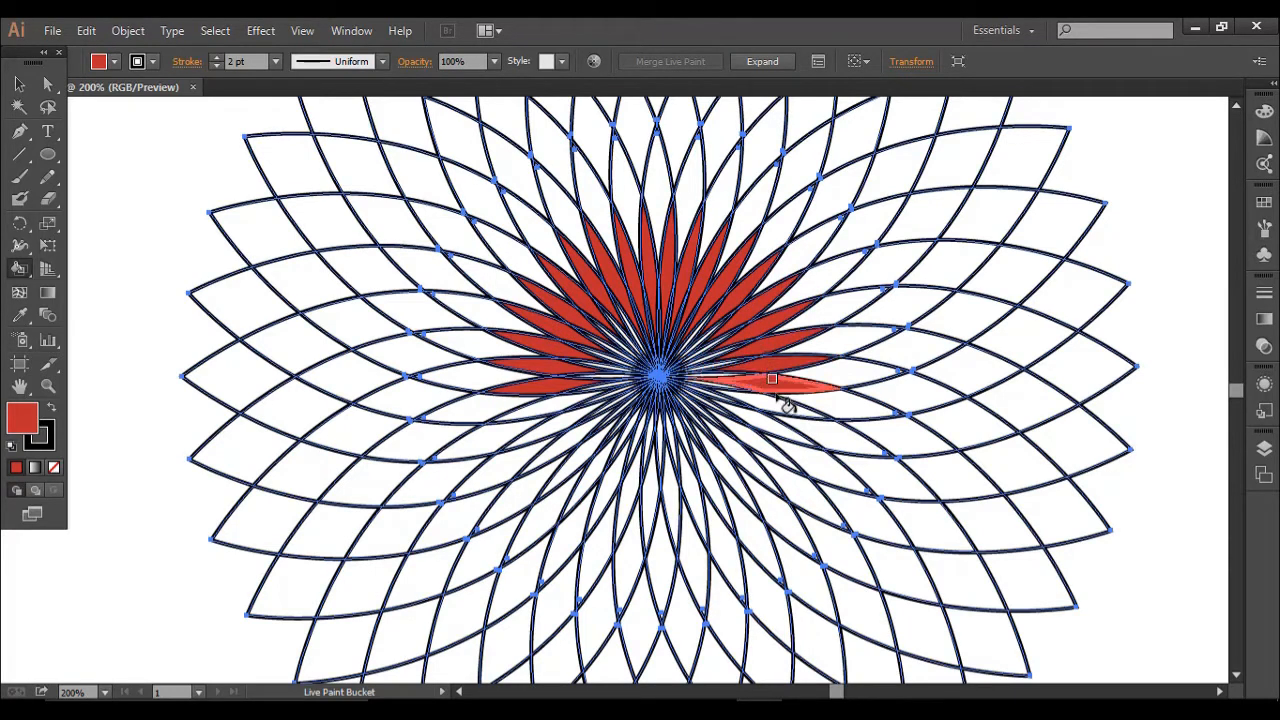
{"action": "left_click", "coordinate": [780, 410]}
{"action": "left_click", "coordinate": [764, 424]}
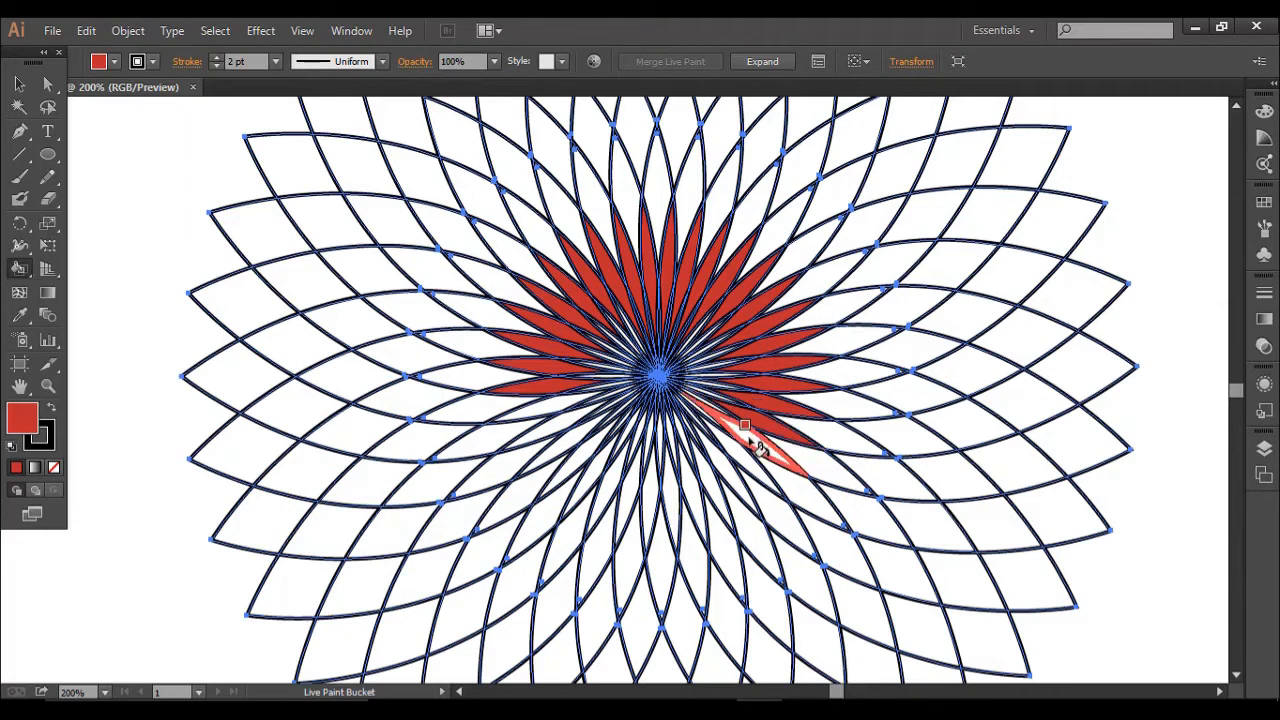
{"action": "left_click", "coordinate": [748, 434]}
{"action": "left_click", "coordinate": [740, 458]}
{"action": "left_click", "coordinate": [725, 466]}
{"action": "left_click", "coordinate": [709, 472]}
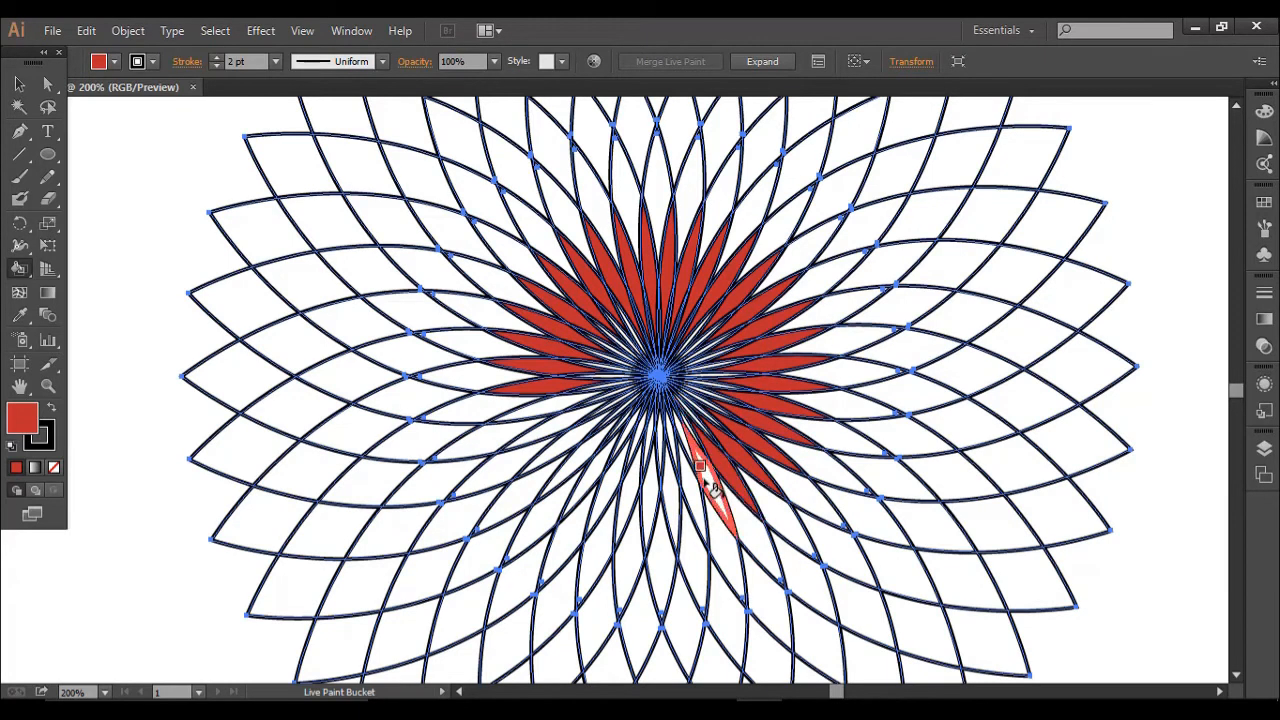
Fill the remaining inner segments red below and to the lower left of the centre, closing the ring.
{"action": "left_click", "coordinate": [690, 487]}
{"action": "left_click", "coordinate": [656, 492]}
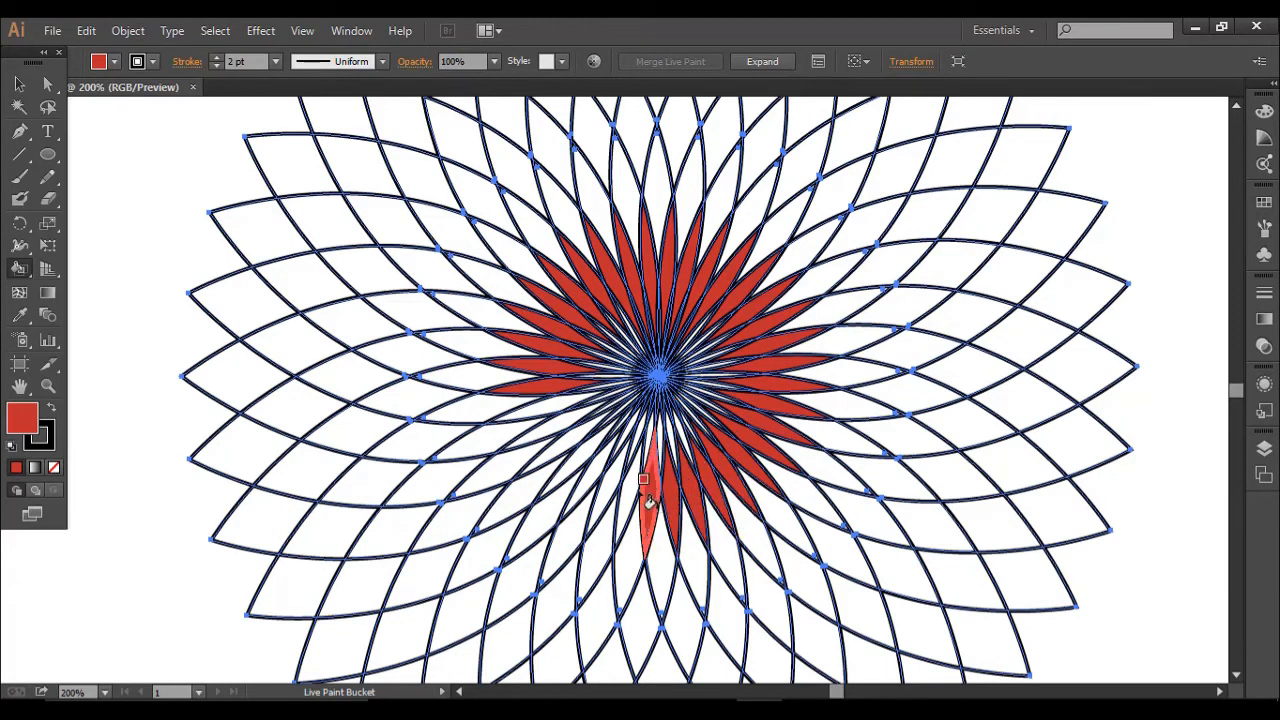
{"action": "left_click", "coordinate": [630, 498]}
{"action": "left_click", "coordinate": [597, 476]}
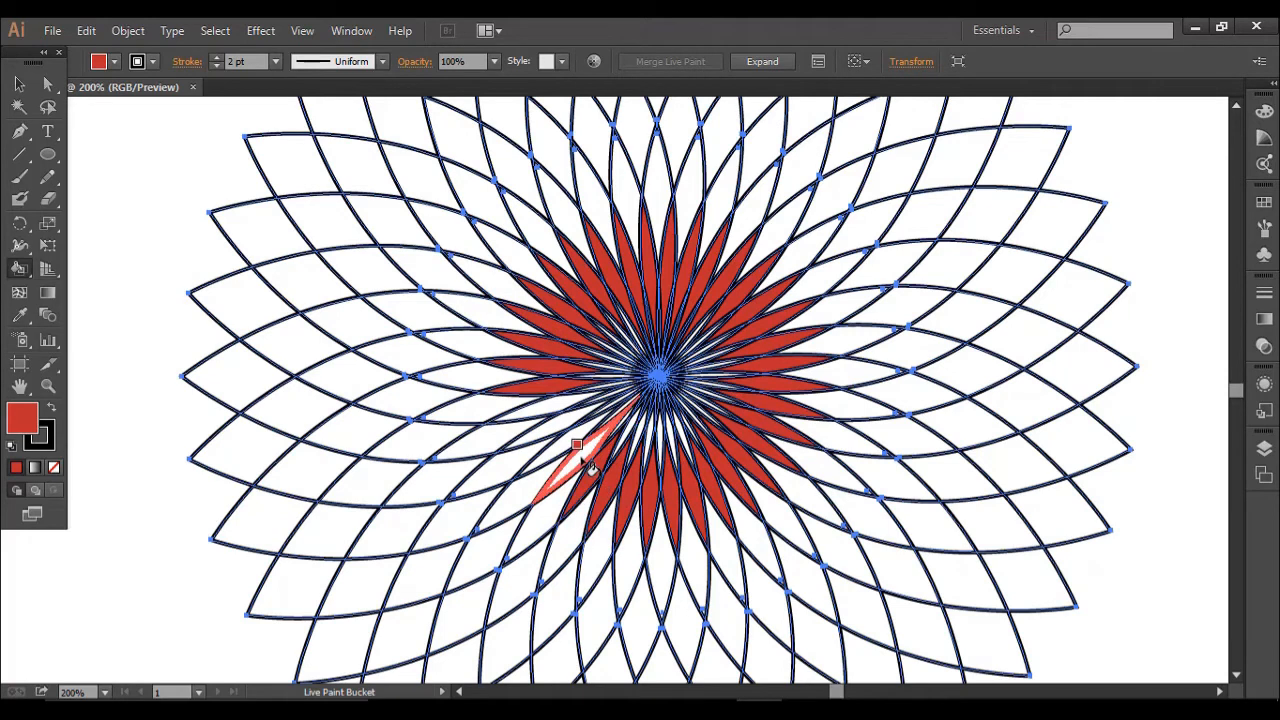
{"action": "left_click", "coordinate": [572, 446]}
{"action": "left_click", "coordinate": [555, 421]}
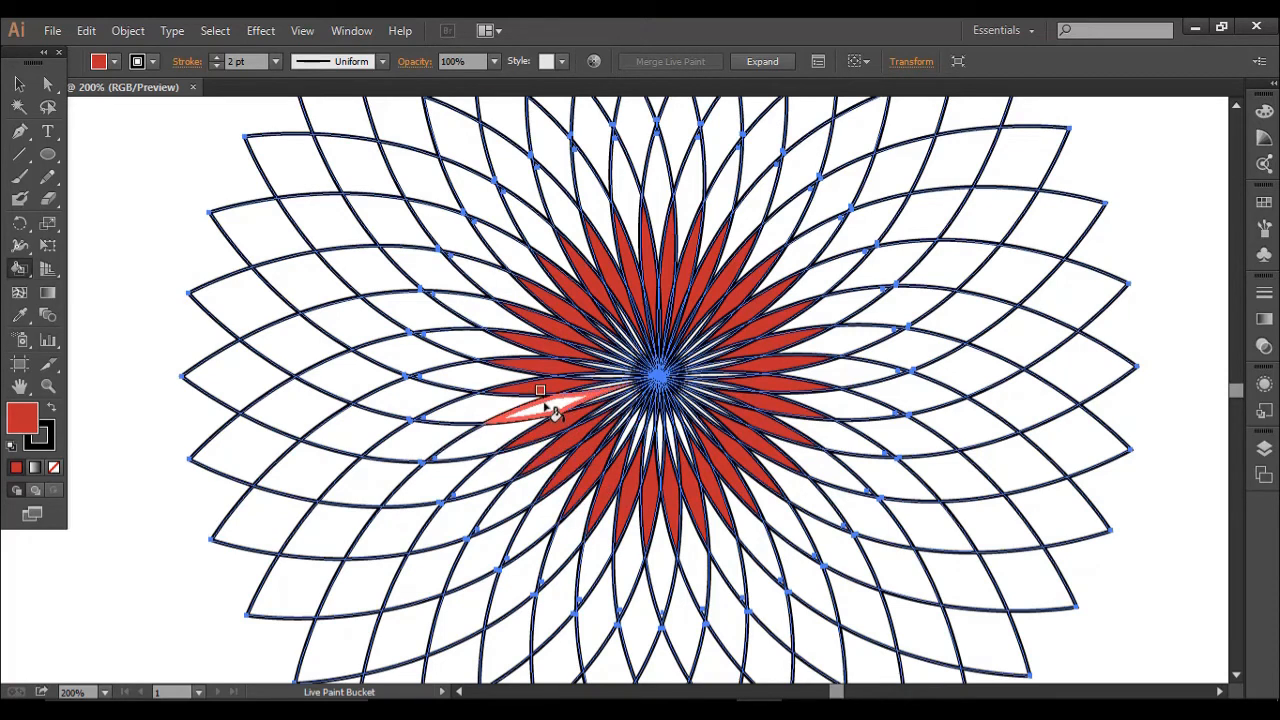
{"action": "left_click", "coordinate": [545, 408]}
Change the Live Paint fill colour to bright yellow (#FCF61D).
{"action": "double_click", "coordinate": [22, 418]}
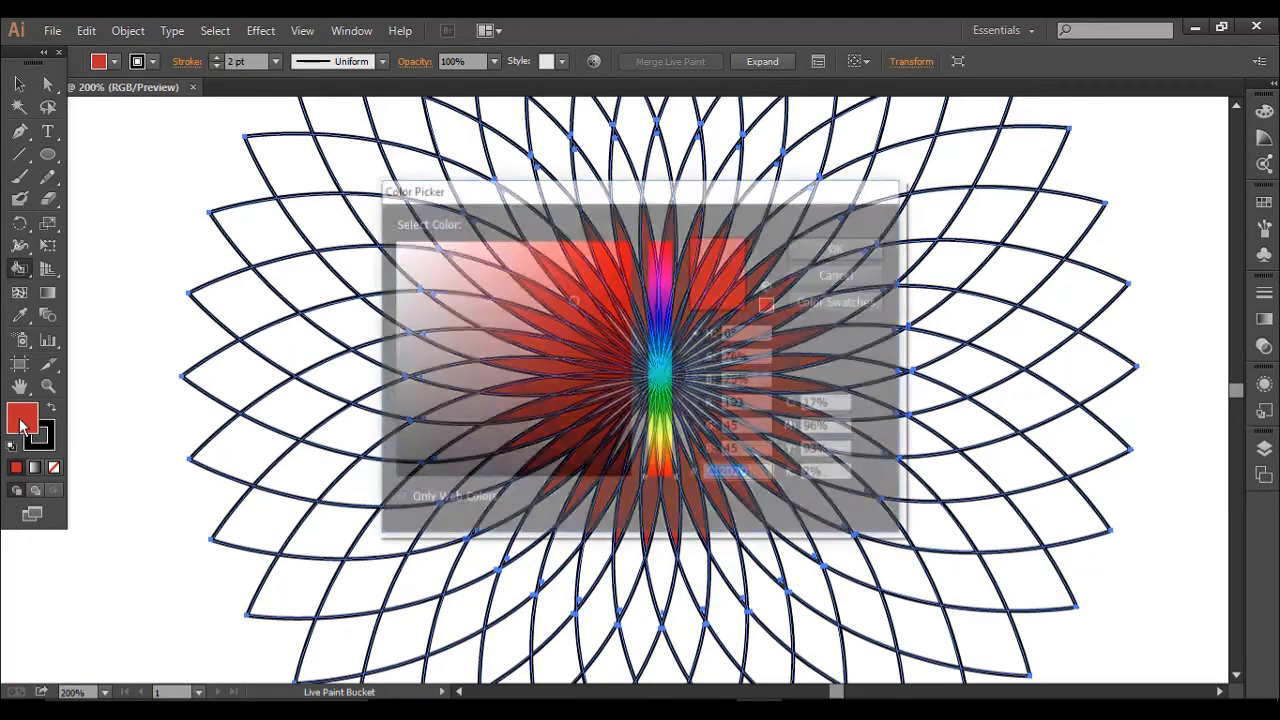
{"action": "left_click", "coordinate": [659, 442]}
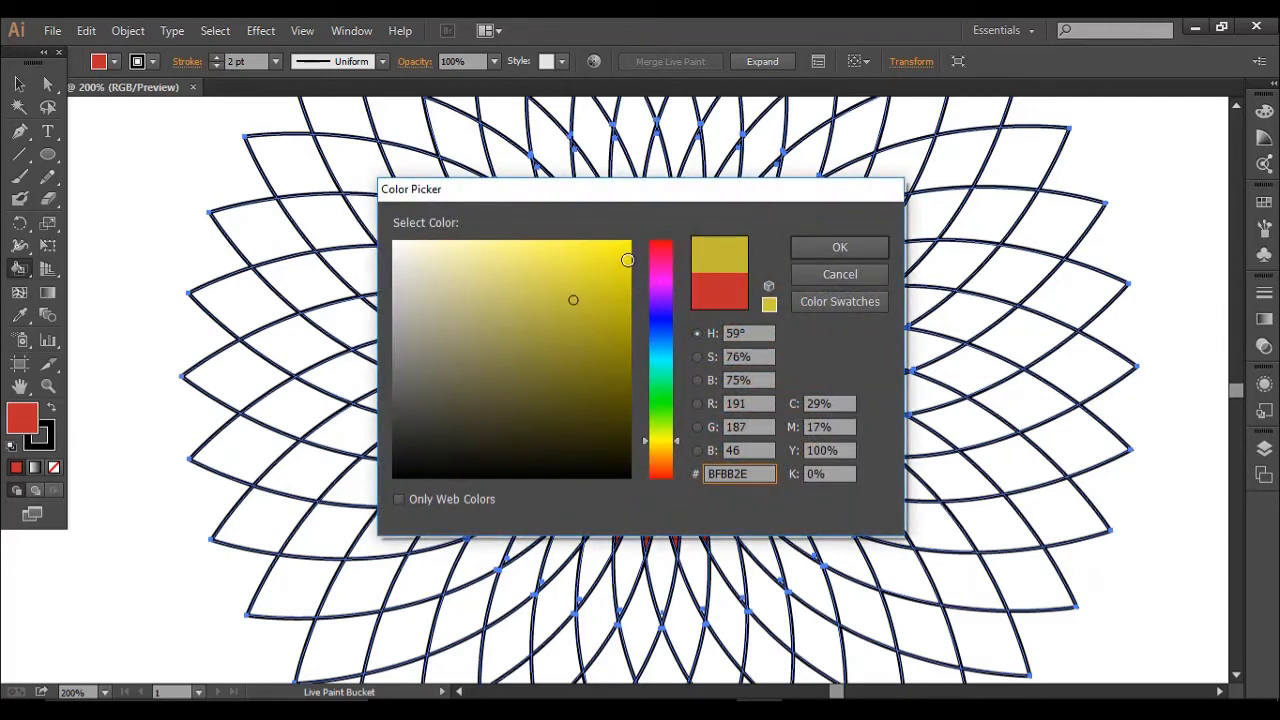
{"action": "left_click_drag", "start_coordinate": [627, 260], "coordinate": [606, 243]}
{"action": "left_click", "coordinate": [840, 247]}
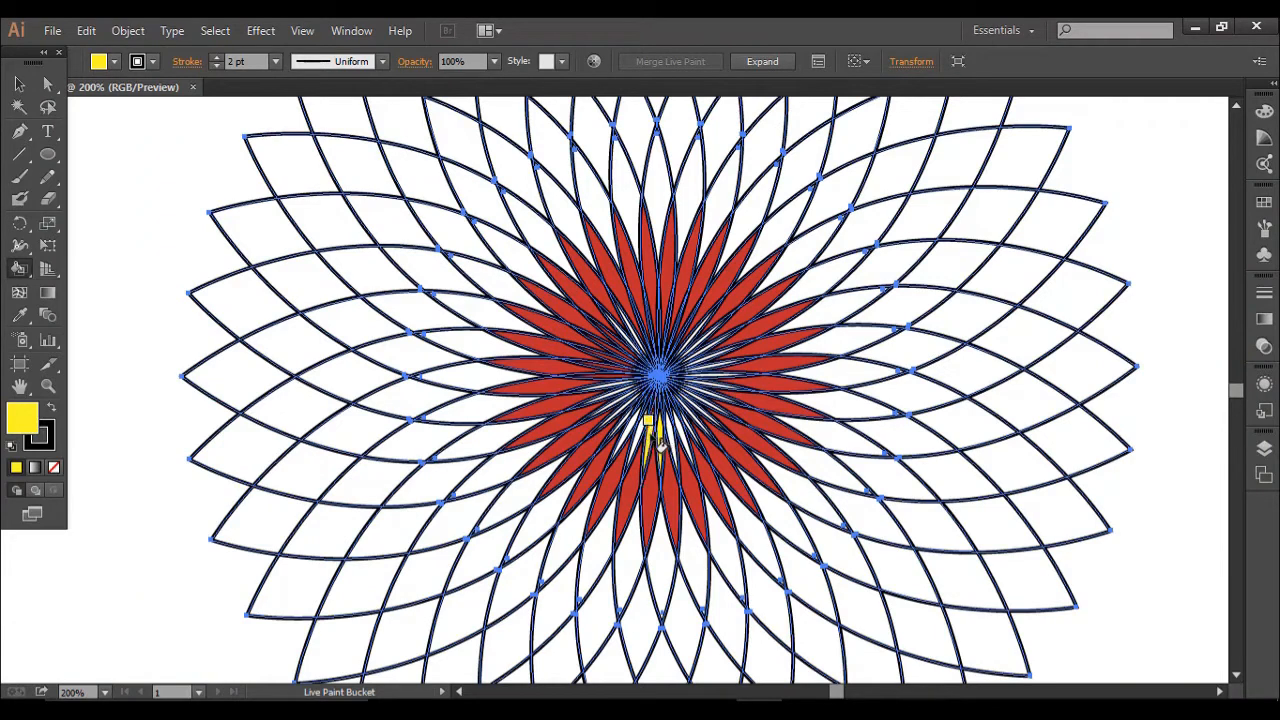
Fill the thin gaps between the red segments around the flower's centre with yellow, undoing any fill that lands on a red segment.
{"action": "left_click", "coordinate": [638, 434]}
{"action": "left_click", "coordinate": [628, 428]}
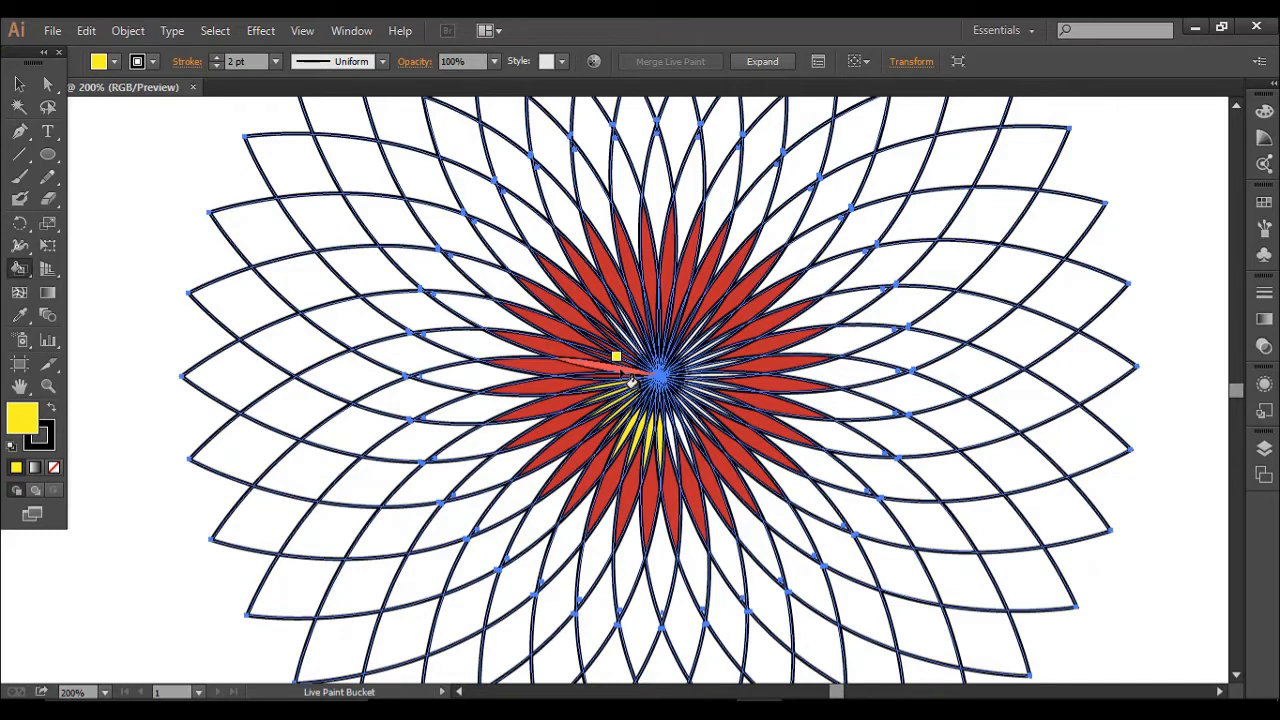
{"action": "left_click", "coordinate": [627, 378]}
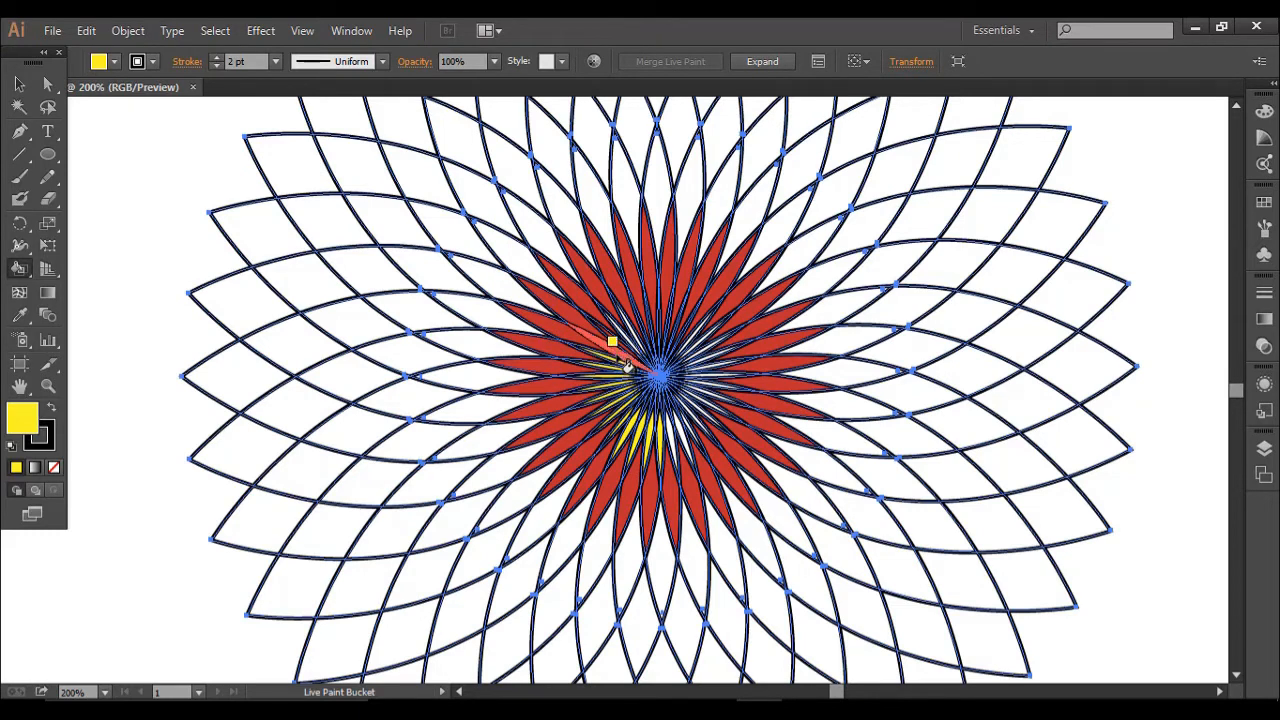
{"action": "left_click", "coordinate": [631, 363]}
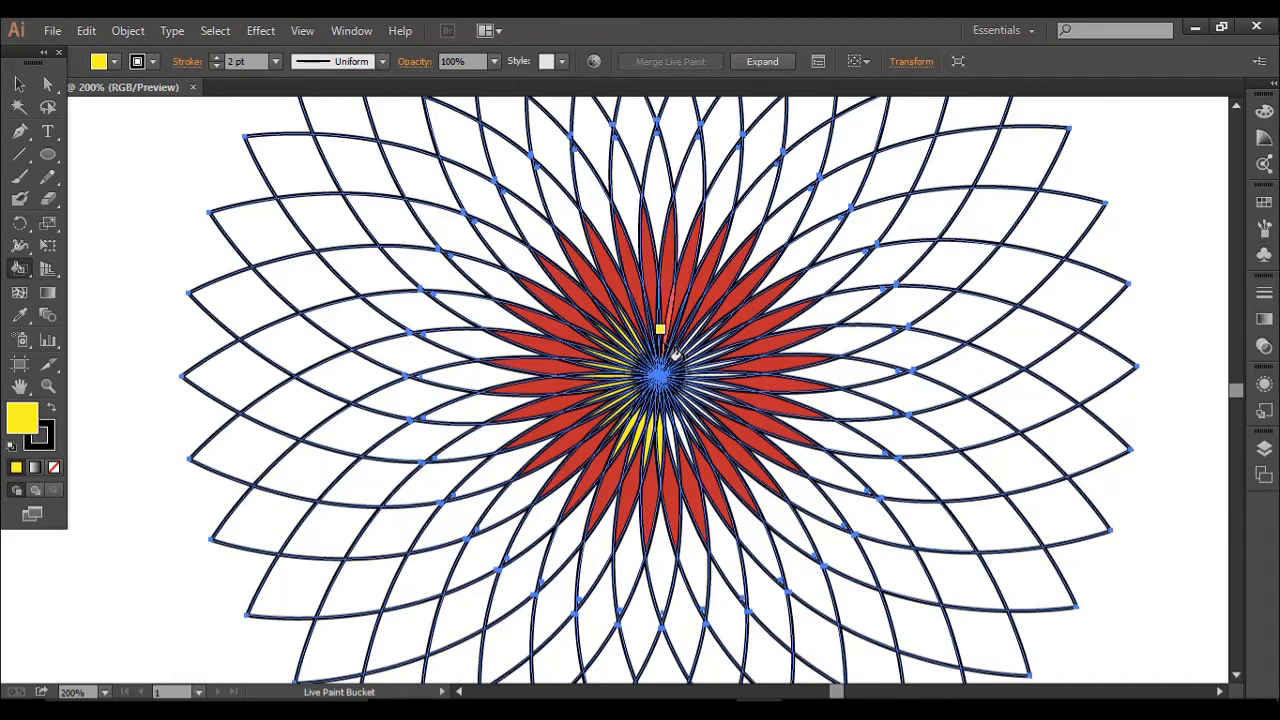
{"action": "left_click", "coordinate": [678, 355]}
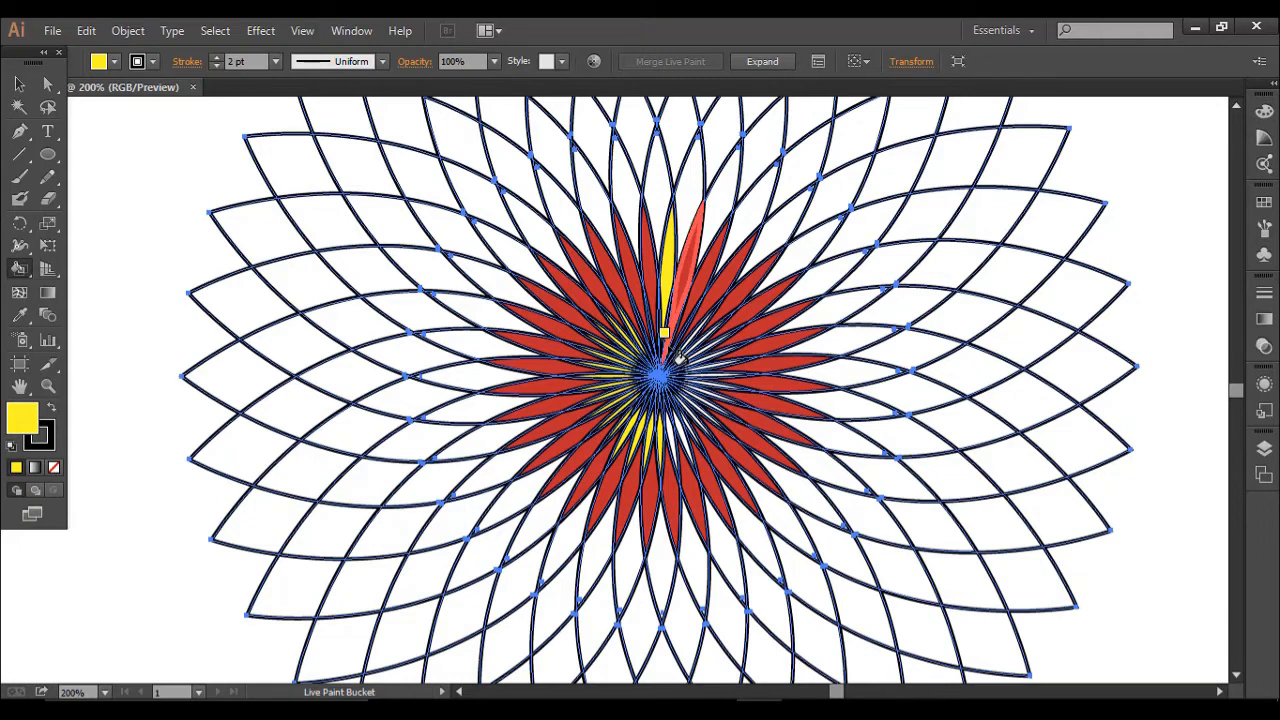
{"action": "key", "text": "ctrl+z"}
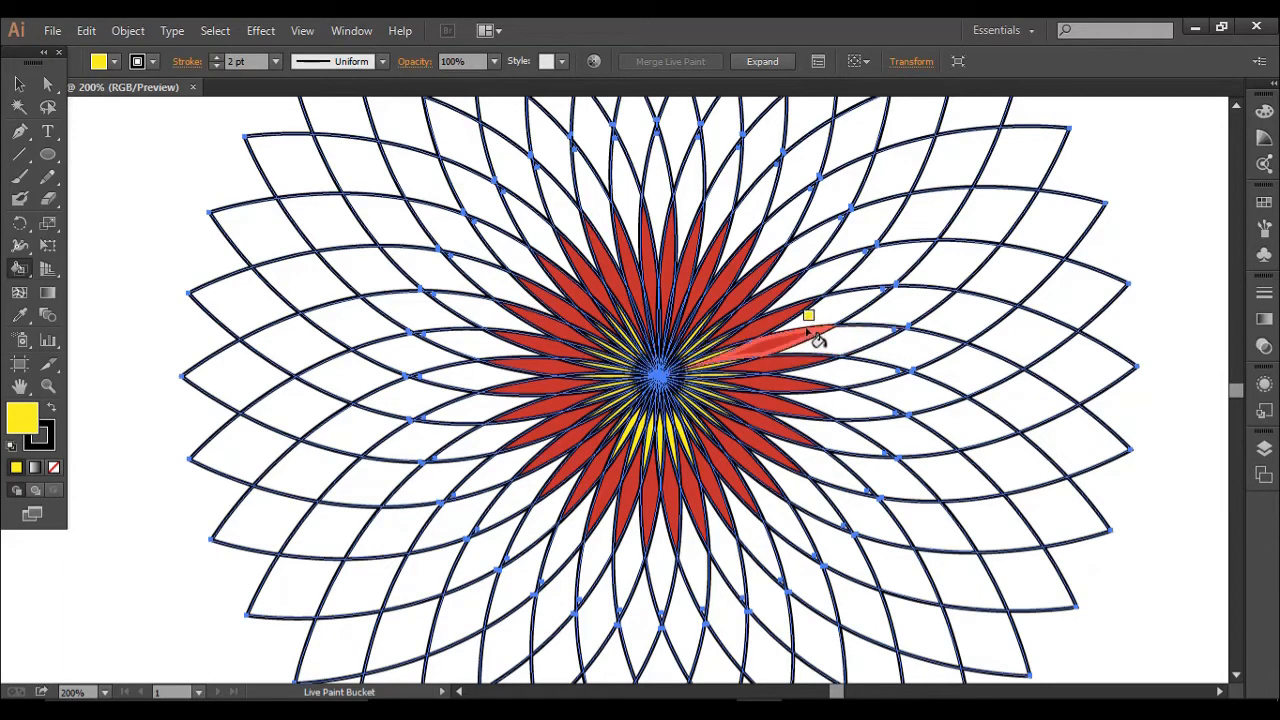
Deselect the painted flower and set the fill colour to a soft violet with a 259° hue.
{"action": "left_click", "coordinate": [19, 85]}
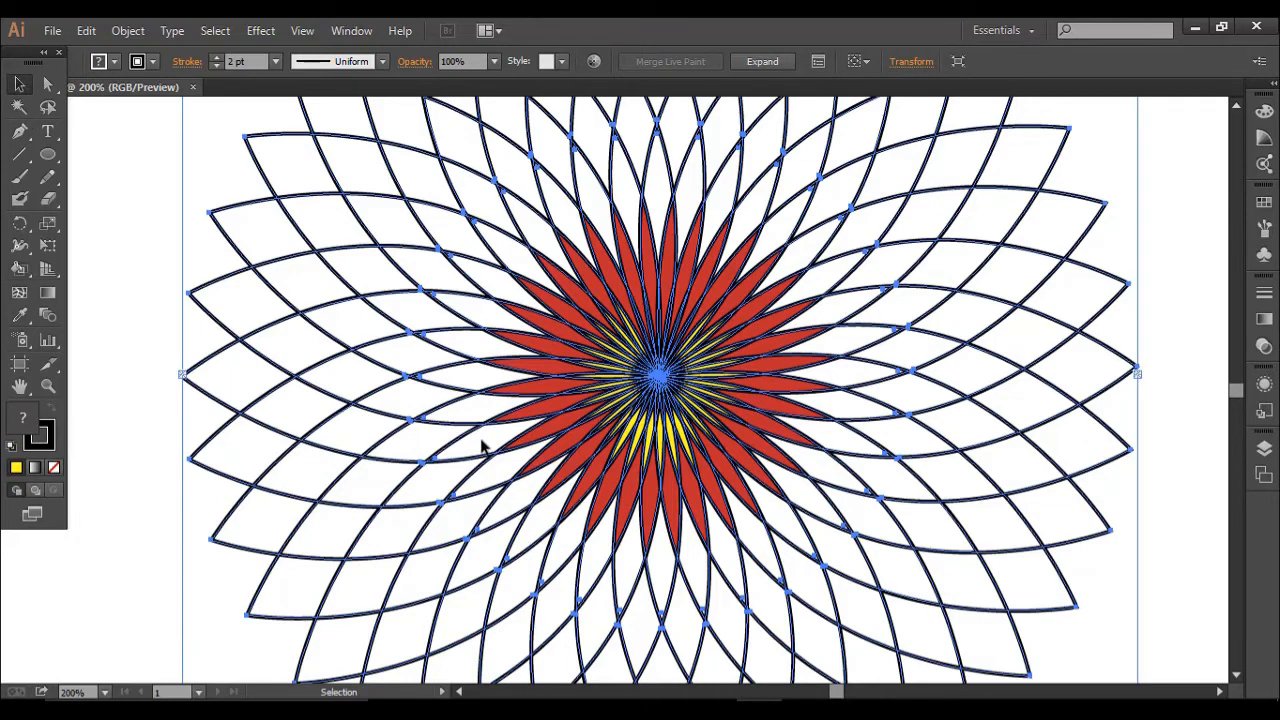
{"action": "key", "text": "a"}
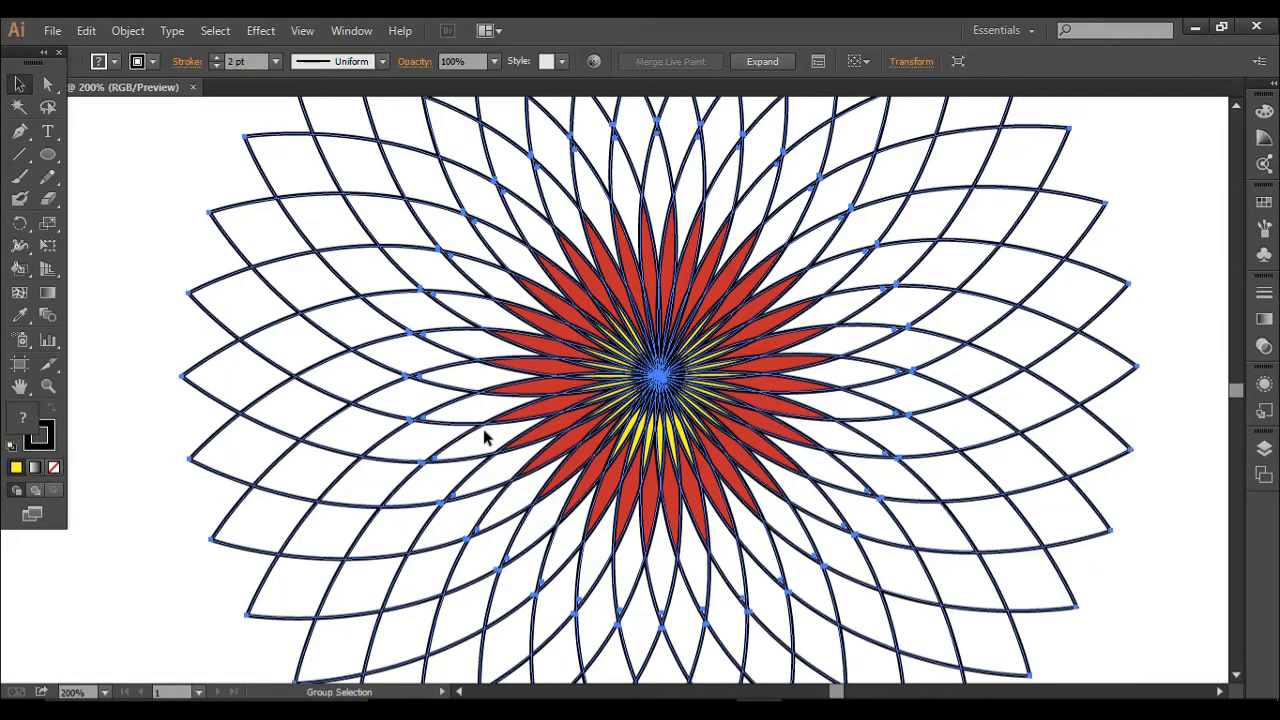
{"action": "left_click", "coordinate": [483, 430], "text": "ctrl+alt"}
{"action": "left_click", "coordinate": [483, 430], "text": "ctrl+alt"}
{"action": "left_click_drag", "start_coordinate": [659, 428], "coordinate": [475, 476]}
{"action": "left_click", "coordinate": [888, 436]}
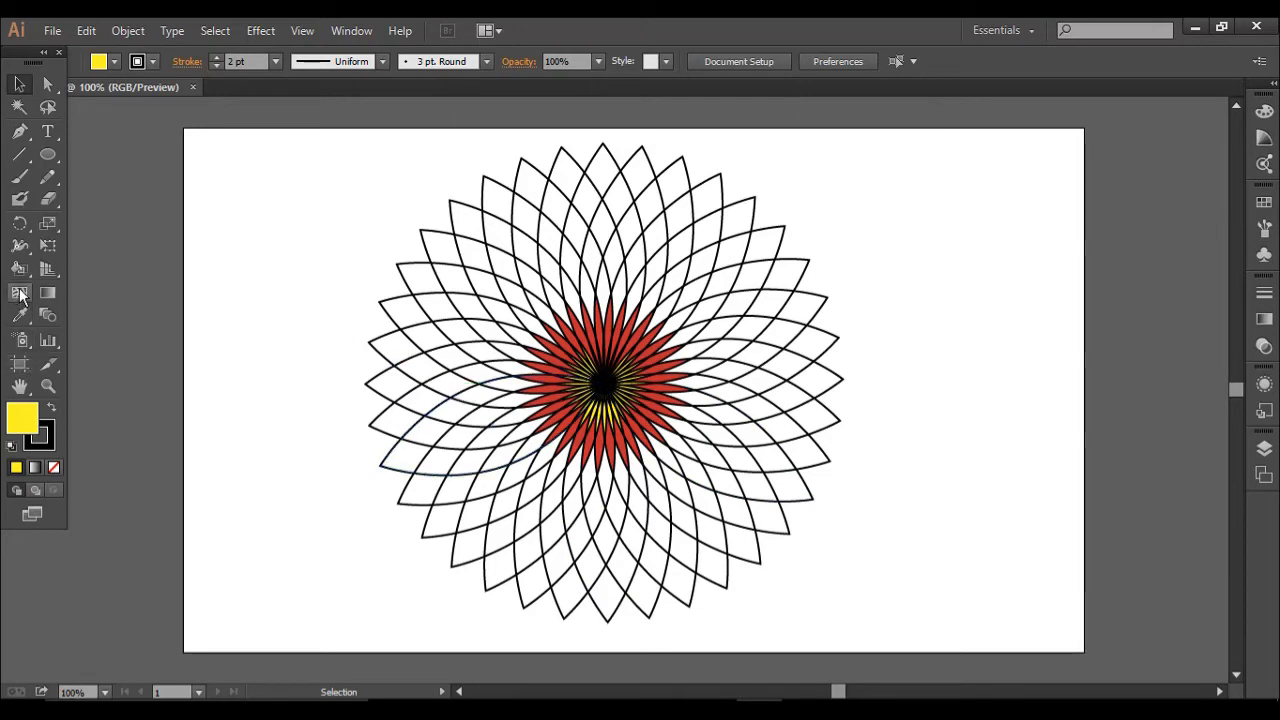
{"action": "double_click", "coordinate": [24, 415]}
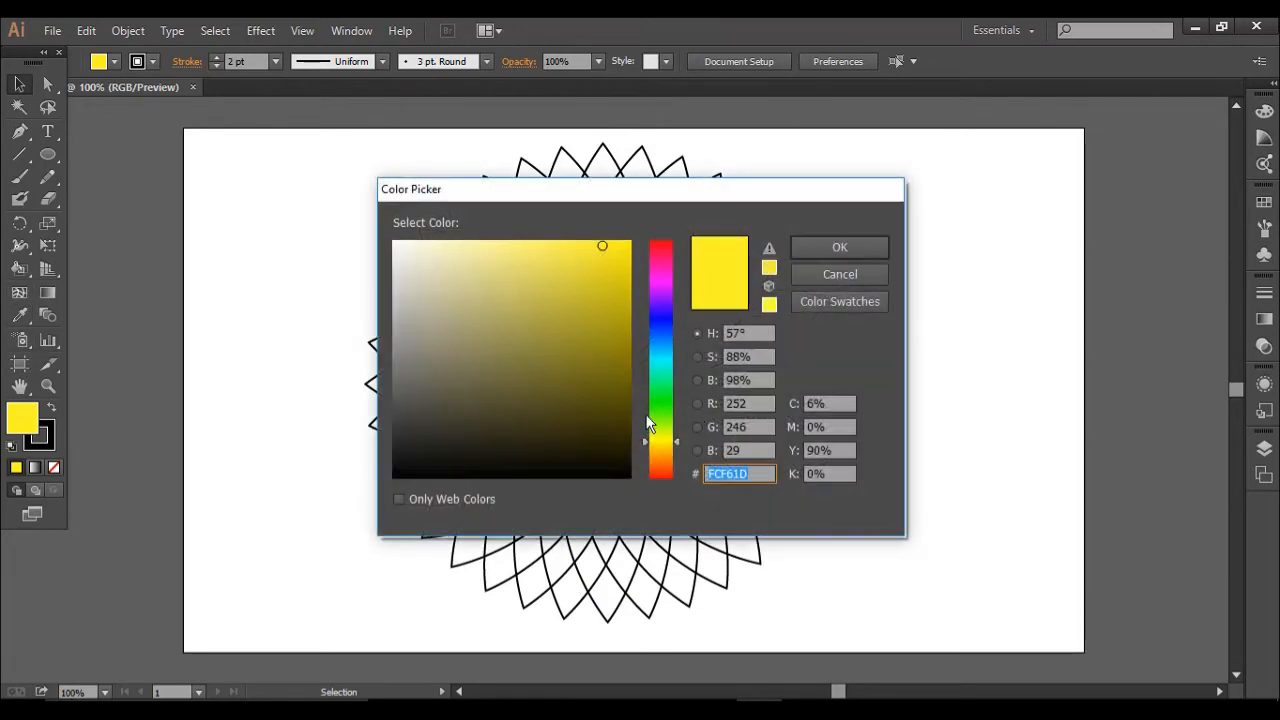
{"action": "mouse_move", "coordinate": [662, 320]}
{"action": "left_mouse_down"}
{"action": "mouse_move", "coordinate": [663, 286]}
{"action": "mouse_move", "coordinate": [663, 308]}
{"action": "left_mouse_up"}
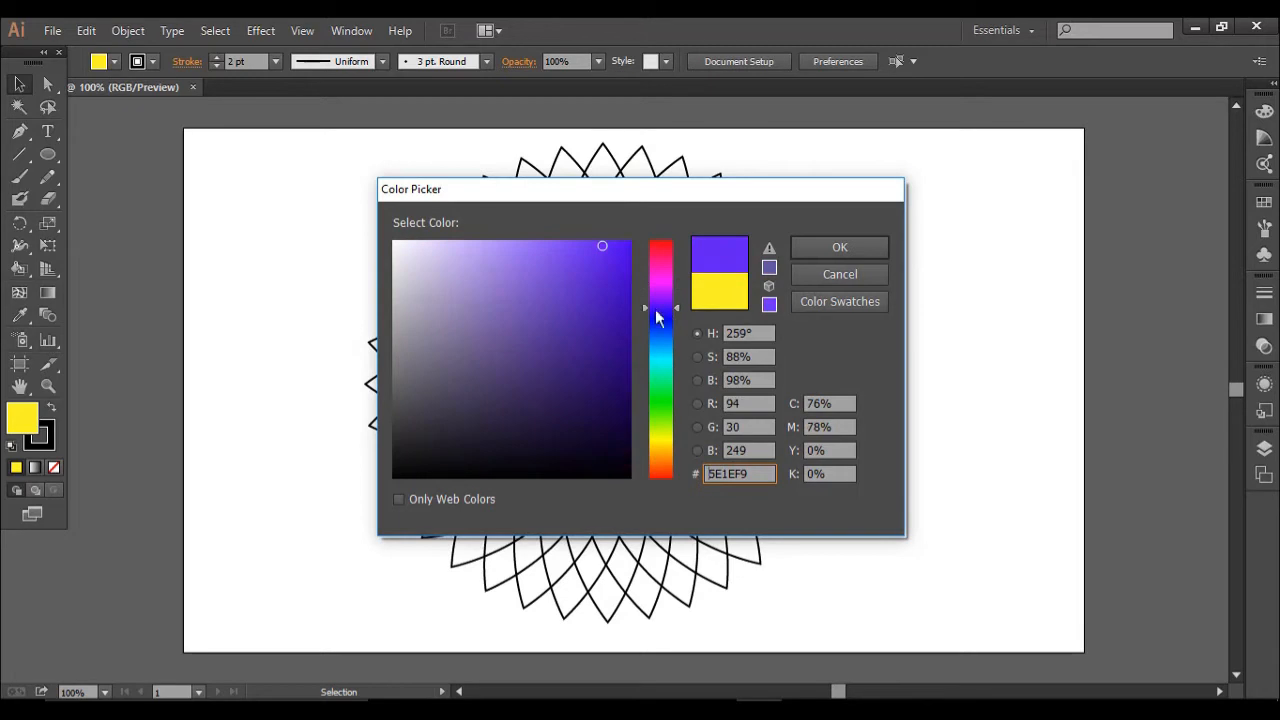
{"action": "left_click", "coordinate": [554, 279]}
{"action": "left_click_drag", "start_coordinate": [554, 279], "coordinate": [553, 255]}
{"action": "left_click", "coordinate": [826, 248]}
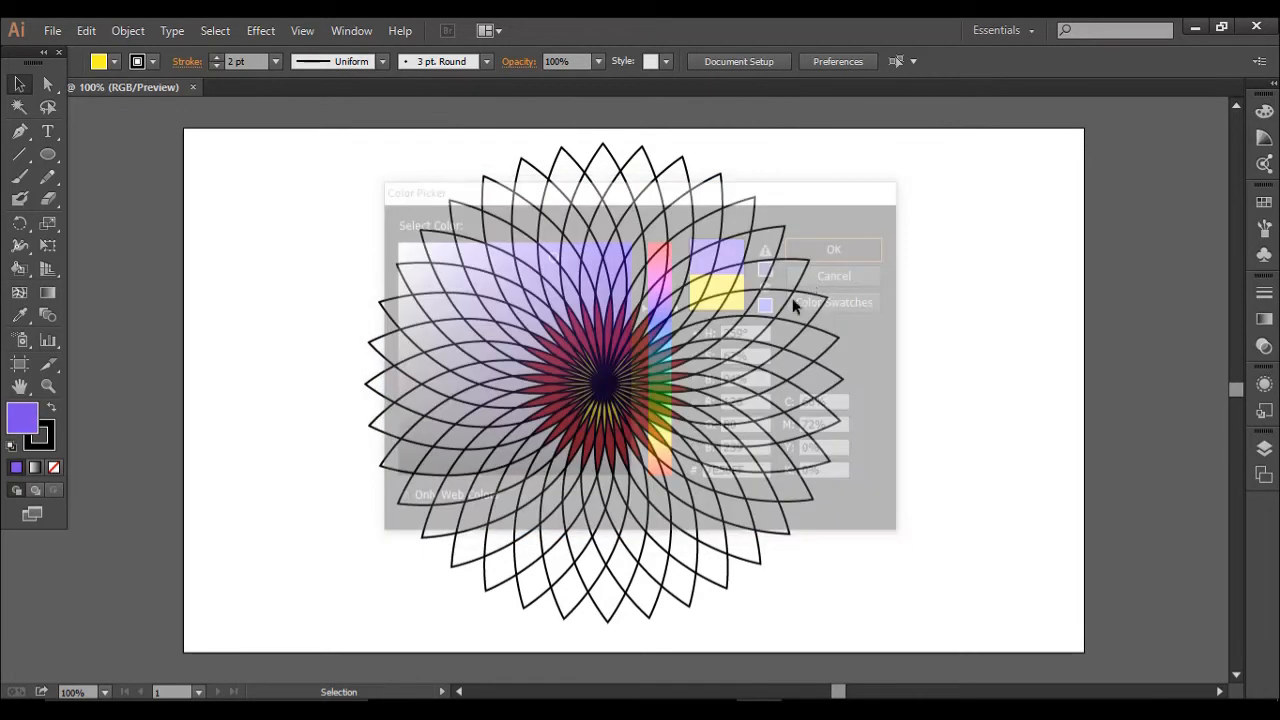
Select the whole flower and fill its second ring violet with Live Paint, from the left over the top to the lower right, undoing stray fills.
{"action": "left_click", "coordinate": [19, 270]}
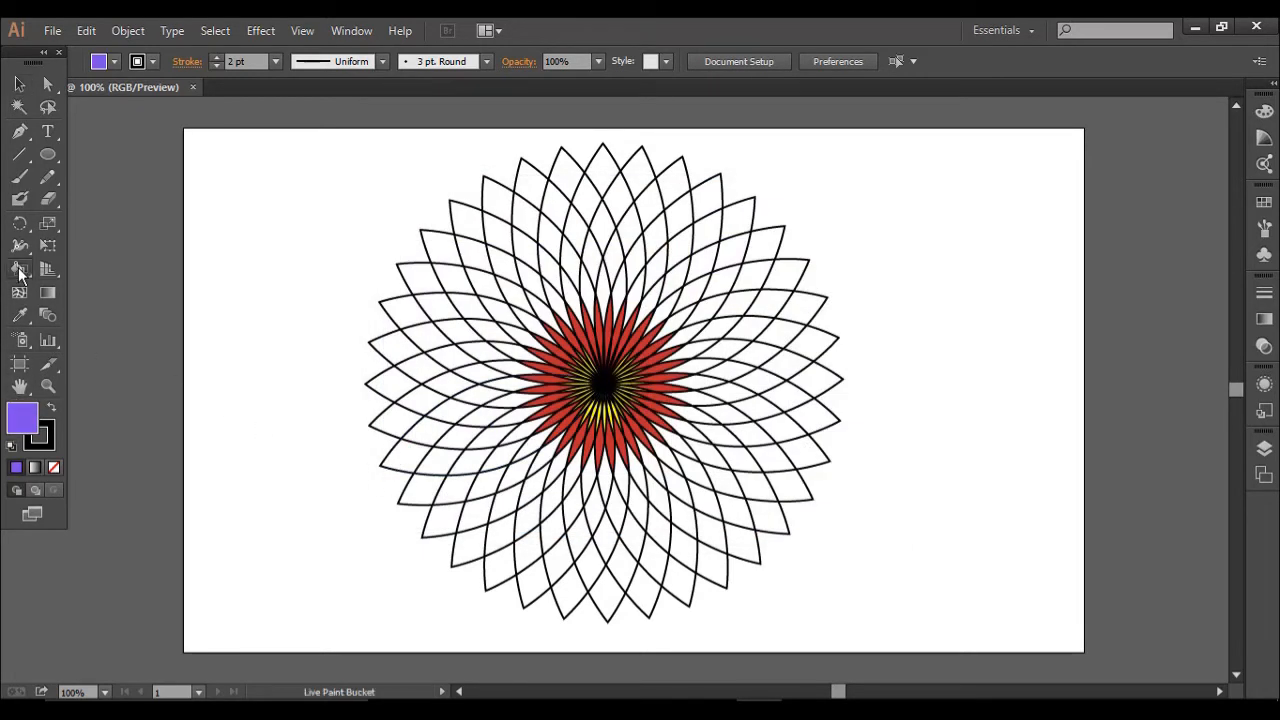
{"action": "left_click", "coordinate": [18, 88]}
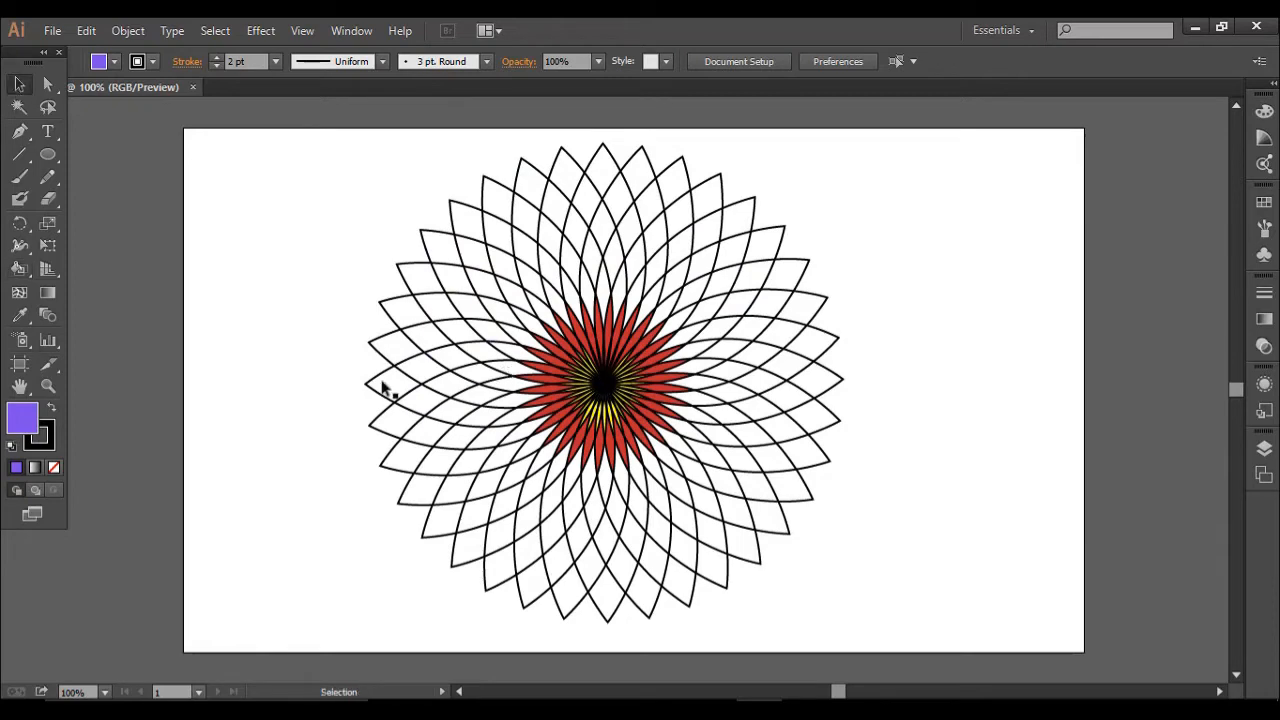
{"action": "left_click", "coordinate": [400, 372]}
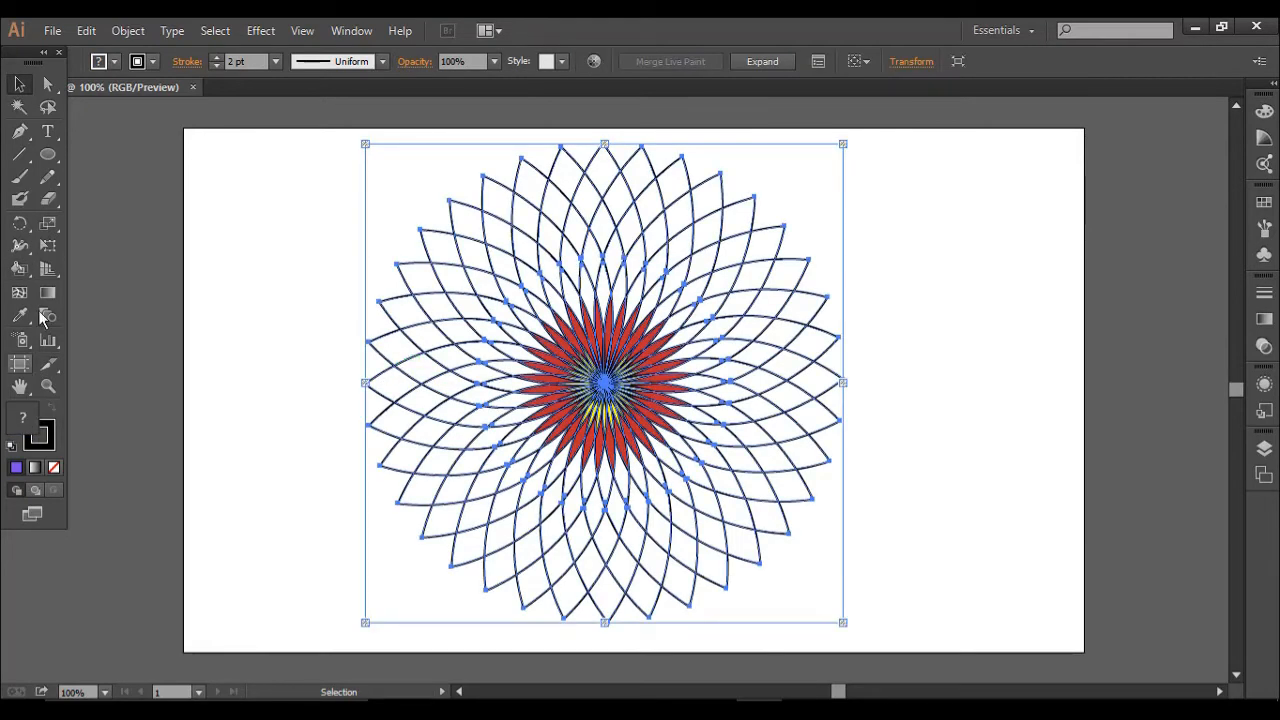
{"action": "left_click", "coordinate": [19, 268]}
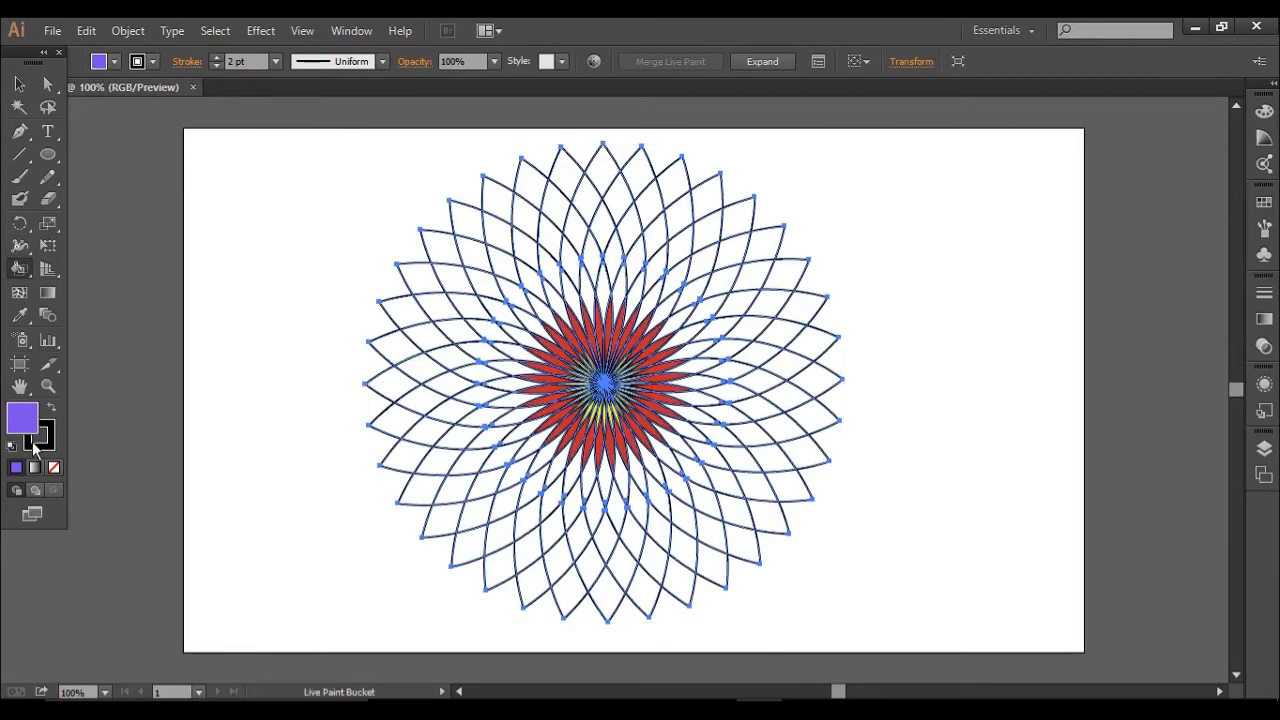
{"action": "left_click", "coordinate": [505, 403]}
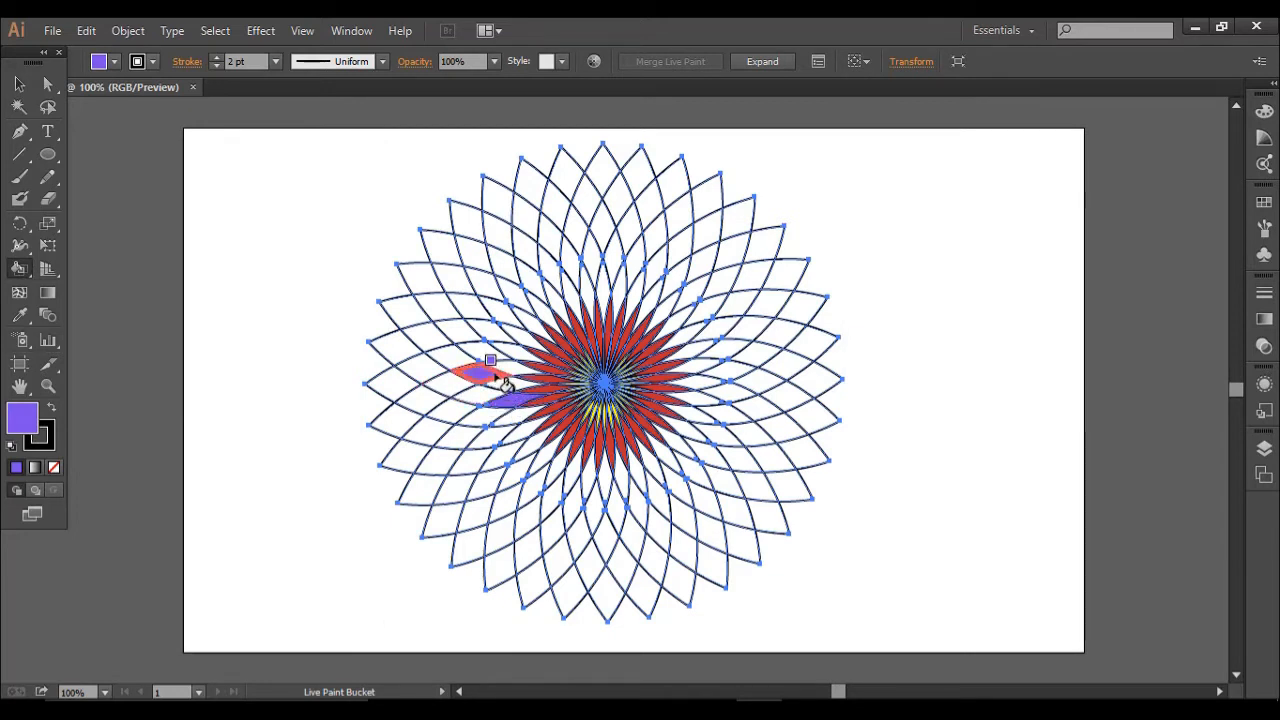
{"action": "key", "text": "ctrl+z"}
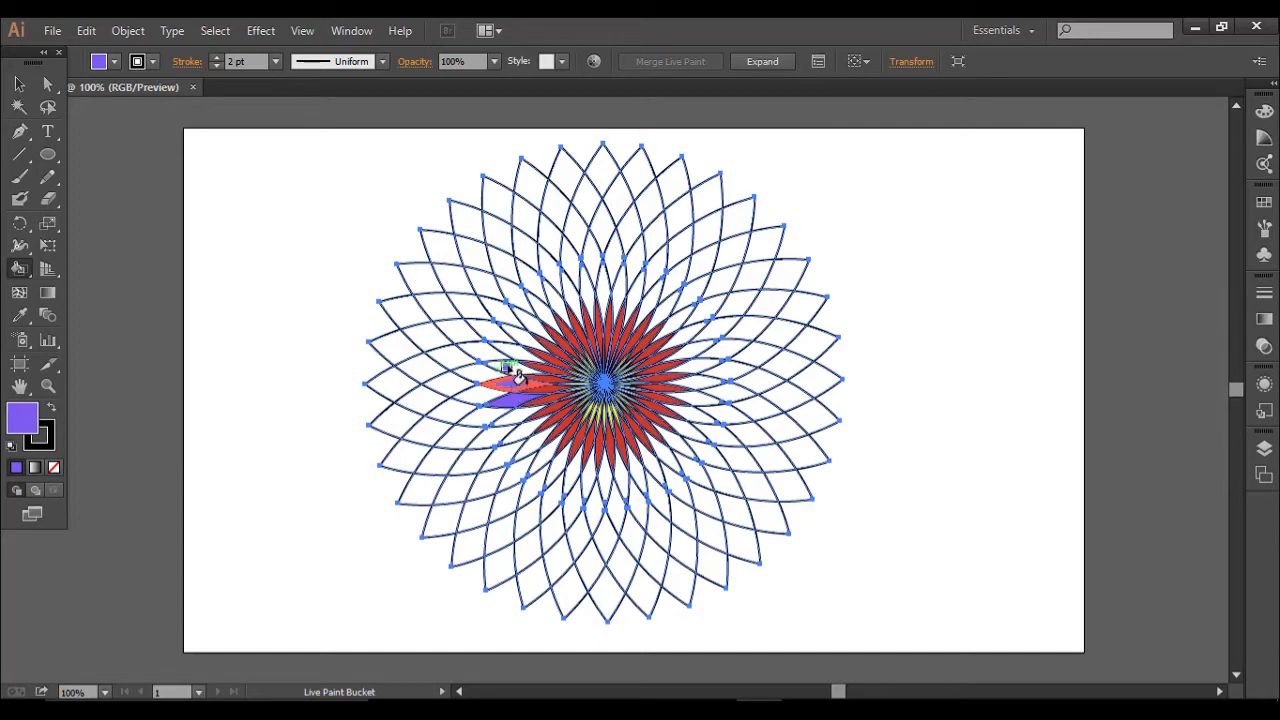
{"action": "mouse_move", "coordinate": [514, 370]}
{"action": "left_mouse_down"}
{"action": "mouse_move", "coordinate": [522, 327]}
{"action": "mouse_move", "coordinate": [565, 302]}
{"action": "mouse_move", "coordinate": [640, 300]}
{"action": "mouse_move", "coordinate": [678, 318]}
{"action": "mouse_move", "coordinate": [697, 372]}
{"action": "mouse_move", "coordinate": [693, 419]}
{"action": "mouse_move", "coordinate": [655, 467]}
{"action": "mouse_move", "coordinate": [598, 488]}
{"action": "left_mouse_up"}
{"action": "key", "text": "ctrl+z"}
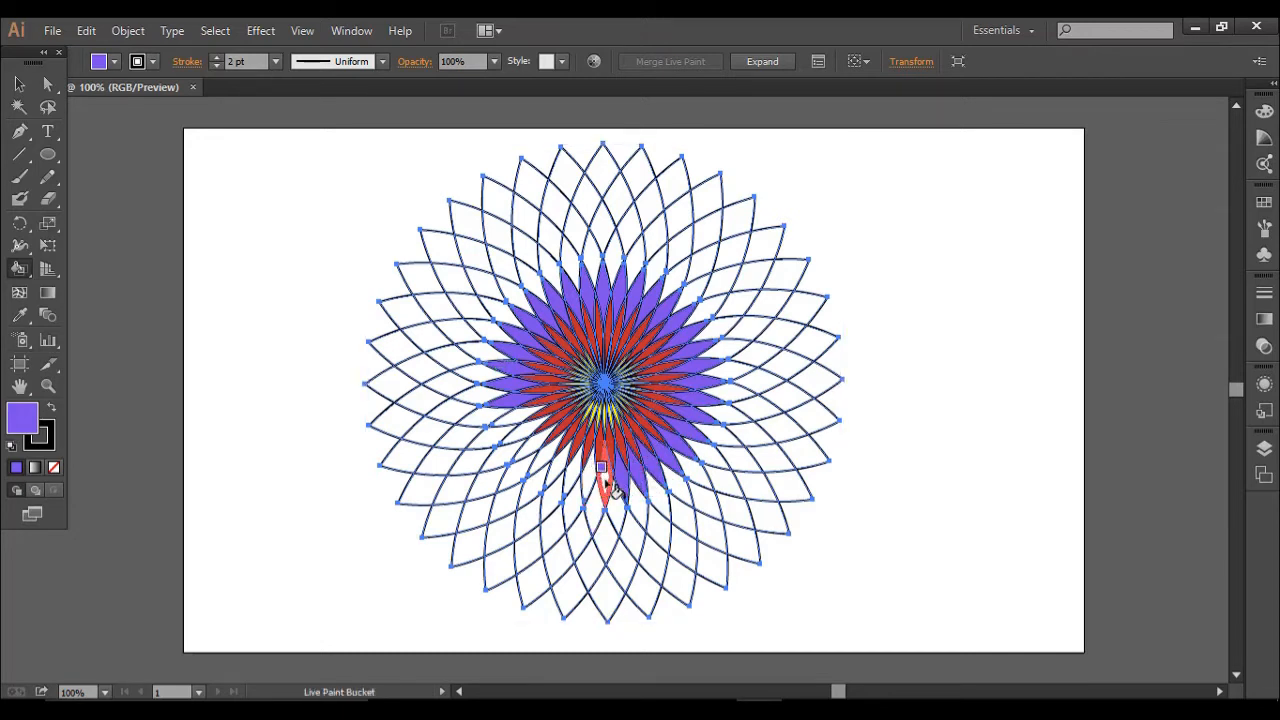
Fill the remaining second-ring segments violet at the bottom and lower left, closing the ring.
{"action": "left_click", "coordinate": [605, 483]}
{"action": "left_click", "coordinate": [588, 482]}
{"action": "left_click", "coordinate": [572, 482]}
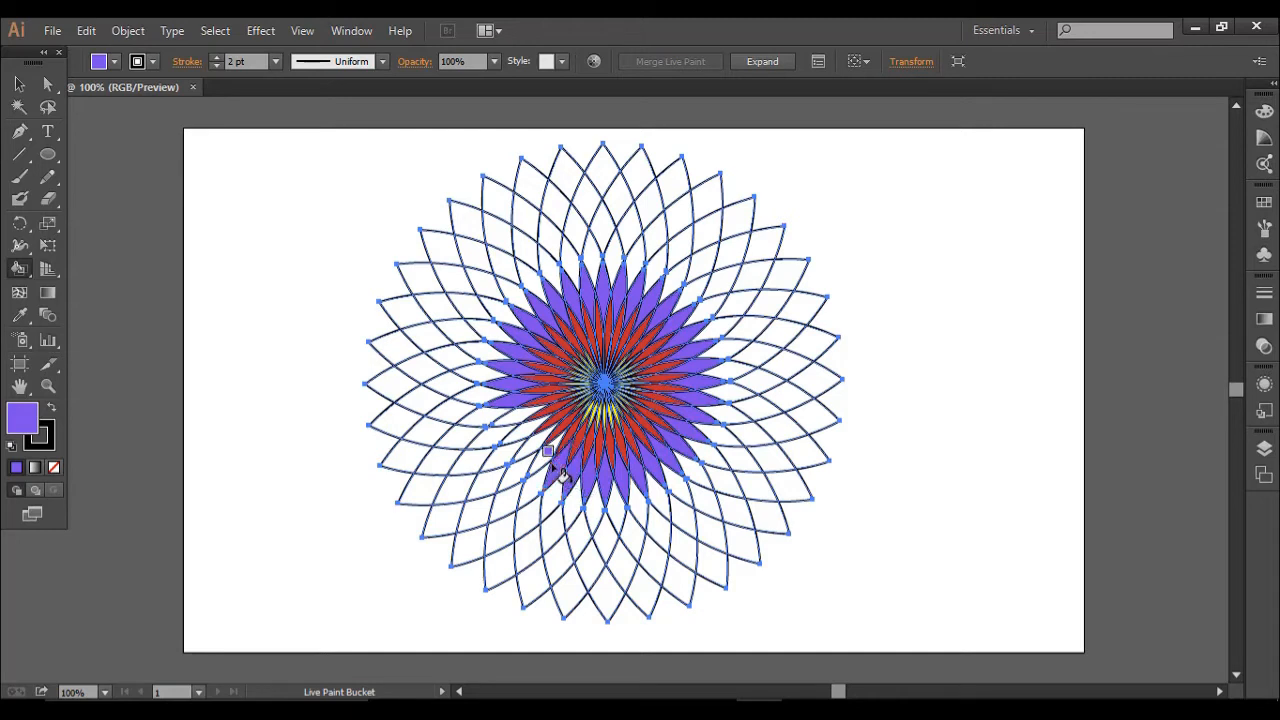
{"action": "left_click", "coordinate": [545, 449]}
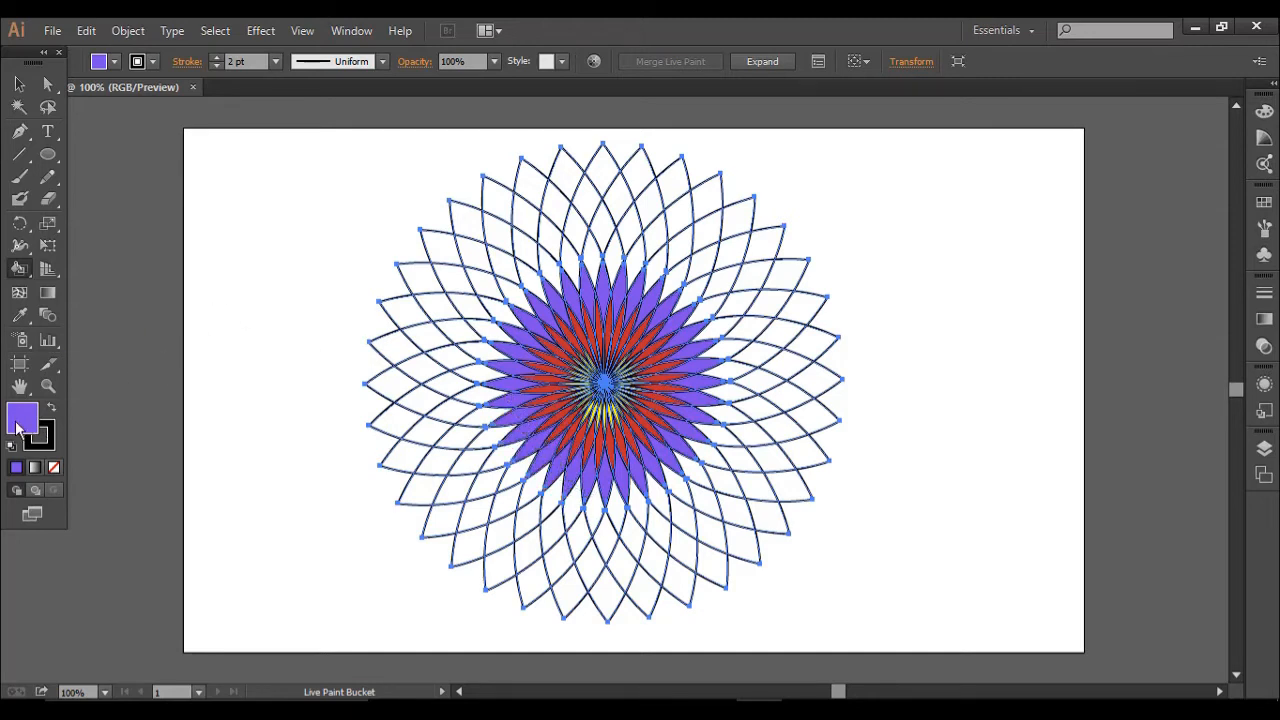
Change the Live Paint fill colour to a vivid pink (#FF0D6A).
{"action": "double_click", "coordinate": [22, 418]}
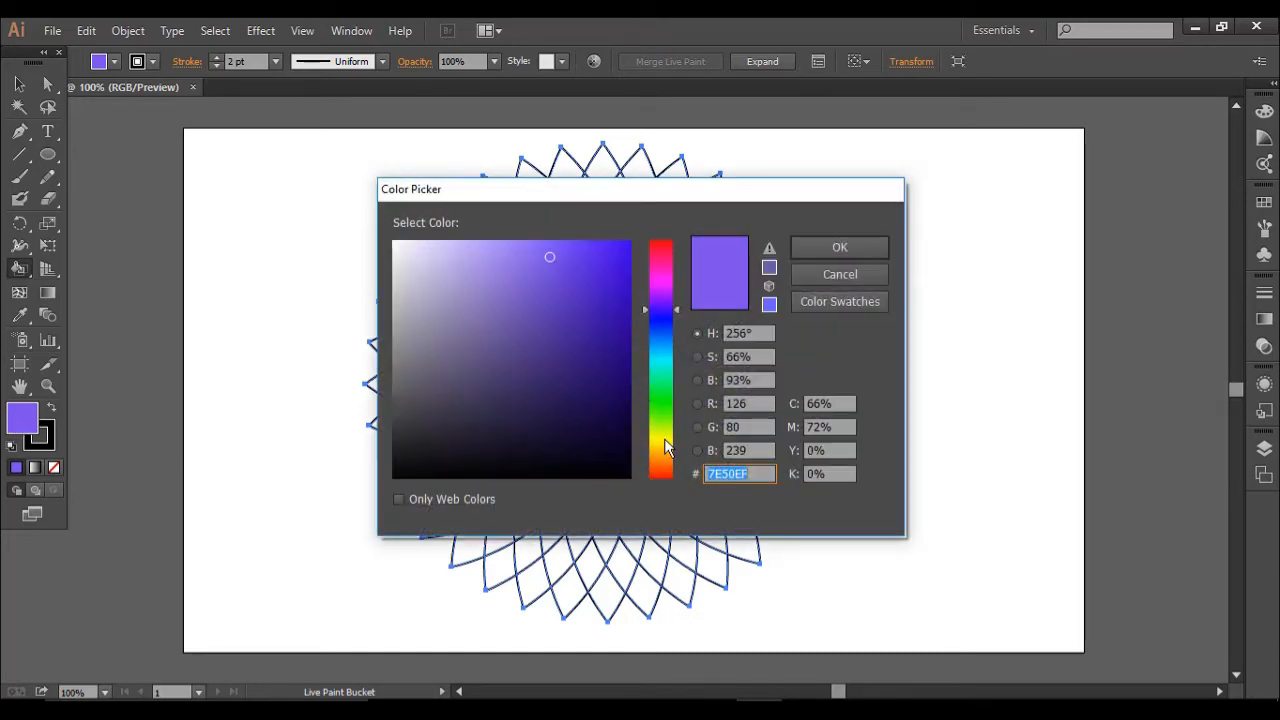
{"action": "left_click_drag", "start_coordinate": [669, 287], "coordinate": [669, 254]}
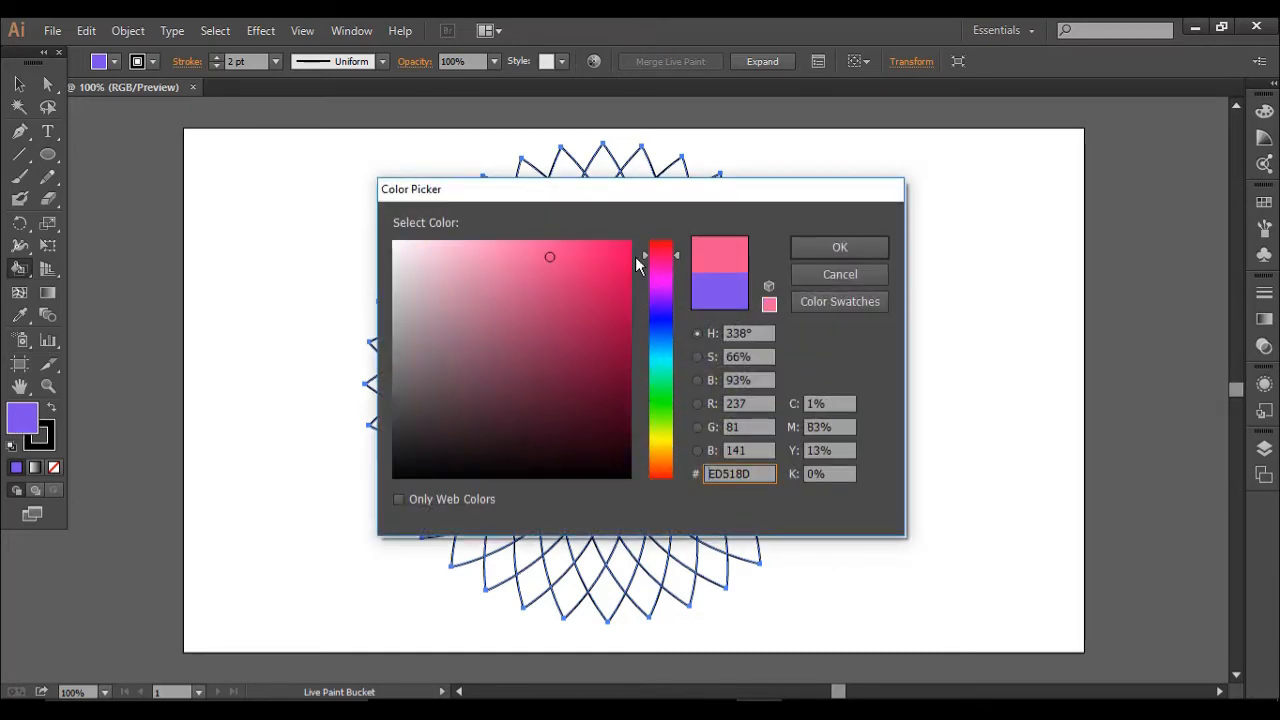
{"action": "left_click", "coordinate": [621, 244]}
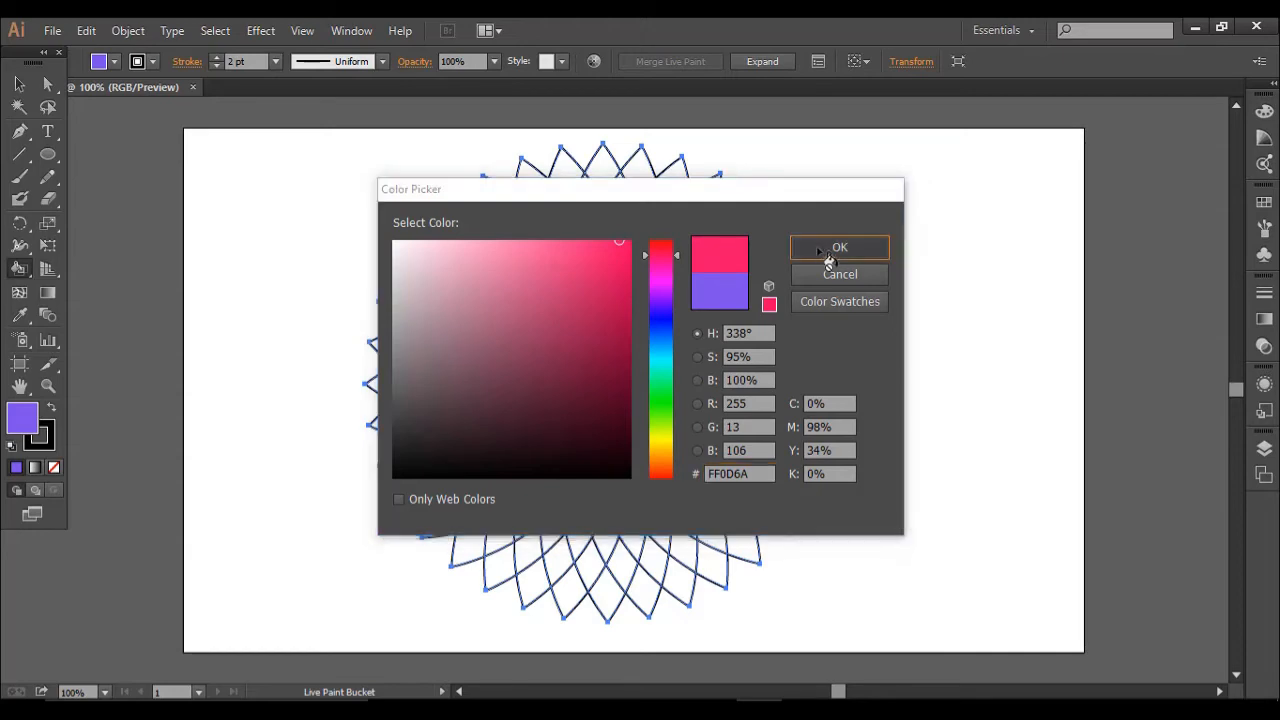
{"action": "left_click", "coordinate": [800, 247]}
Fill the segments just outside the violet ring pink along the flower's left and upper-left side.
{"action": "left_click", "coordinate": [486, 440]}
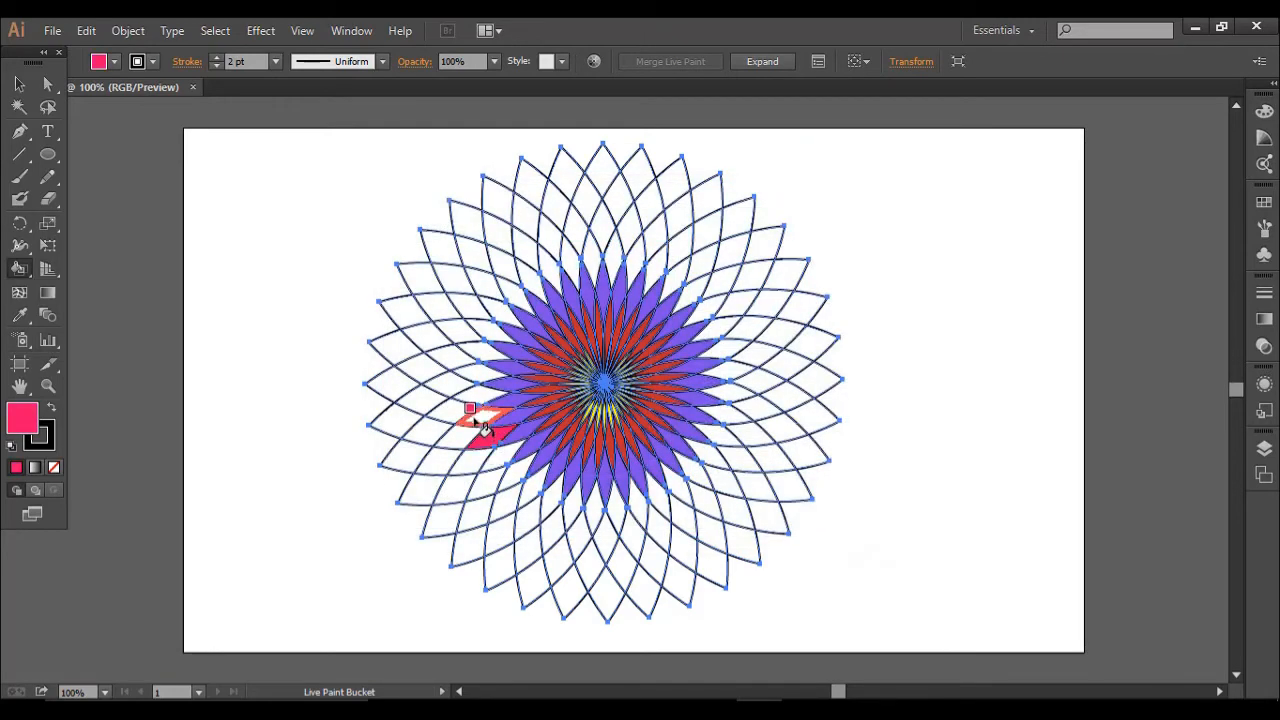
{"action": "left_click", "coordinate": [482, 418]}
{"action": "left_click", "coordinate": [478, 396]}
{"action": "left_click", "coordinate": [480, 377]}
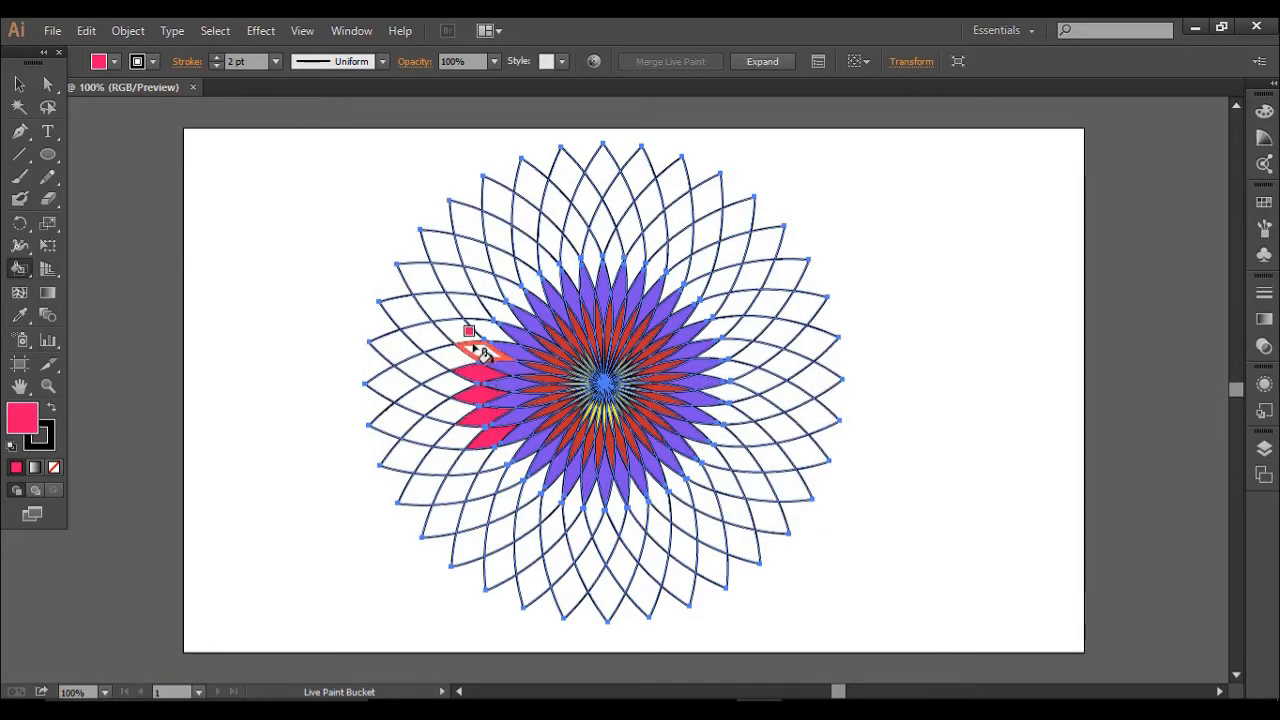
{"action": "left_click", "coordinate": [483, 352]}
{"action": "left_click", "coordinate": [488, 327]}
{"action": "left_click", "coordinate": [508, 300]}
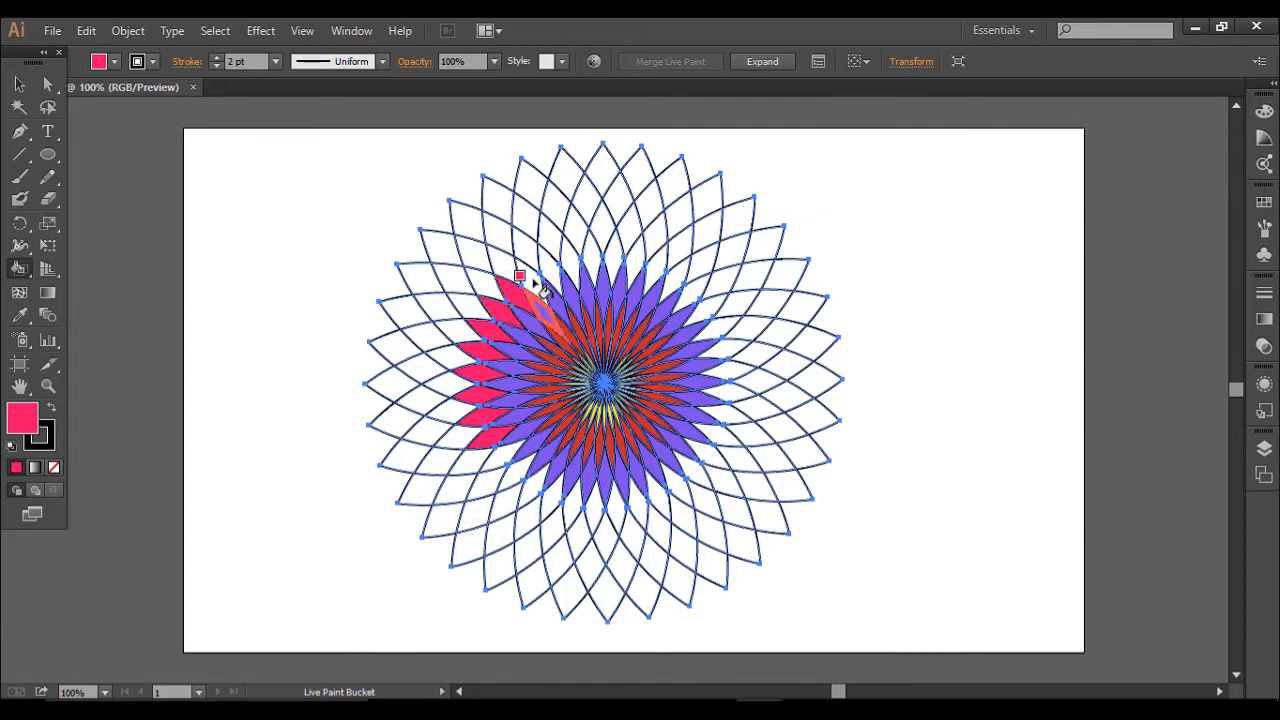
{"action": "left_click", "coordinate": [528, 282]}
{"action": "left_click", "coordinate": [549, 267]}
{"action": "left_click", "coordinate": [568, 260]}
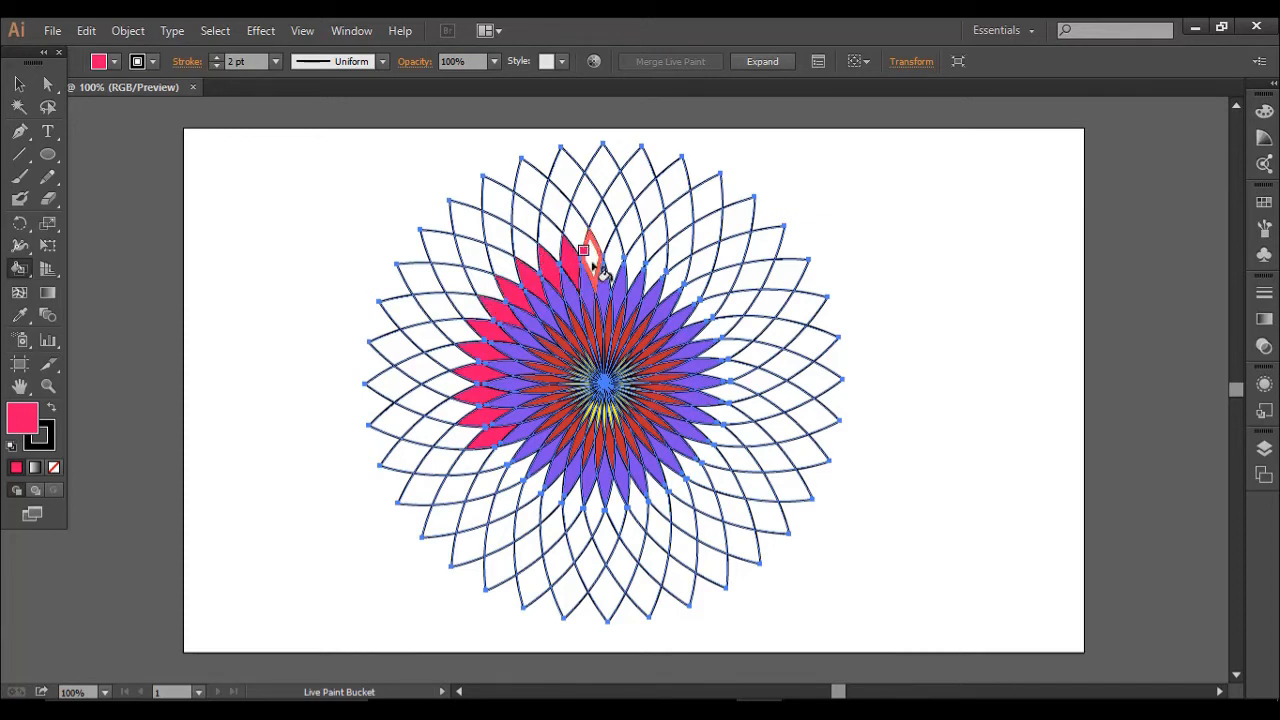
Continue the pink ring outside the violet one across the top and down the flower's right side.
{"action": "left_click", "coordinate": [590, 256]}
{"action": "left_click", "coordinate": [612, 254]}
{"action": "left_click", "coordinate": [634, 254]}
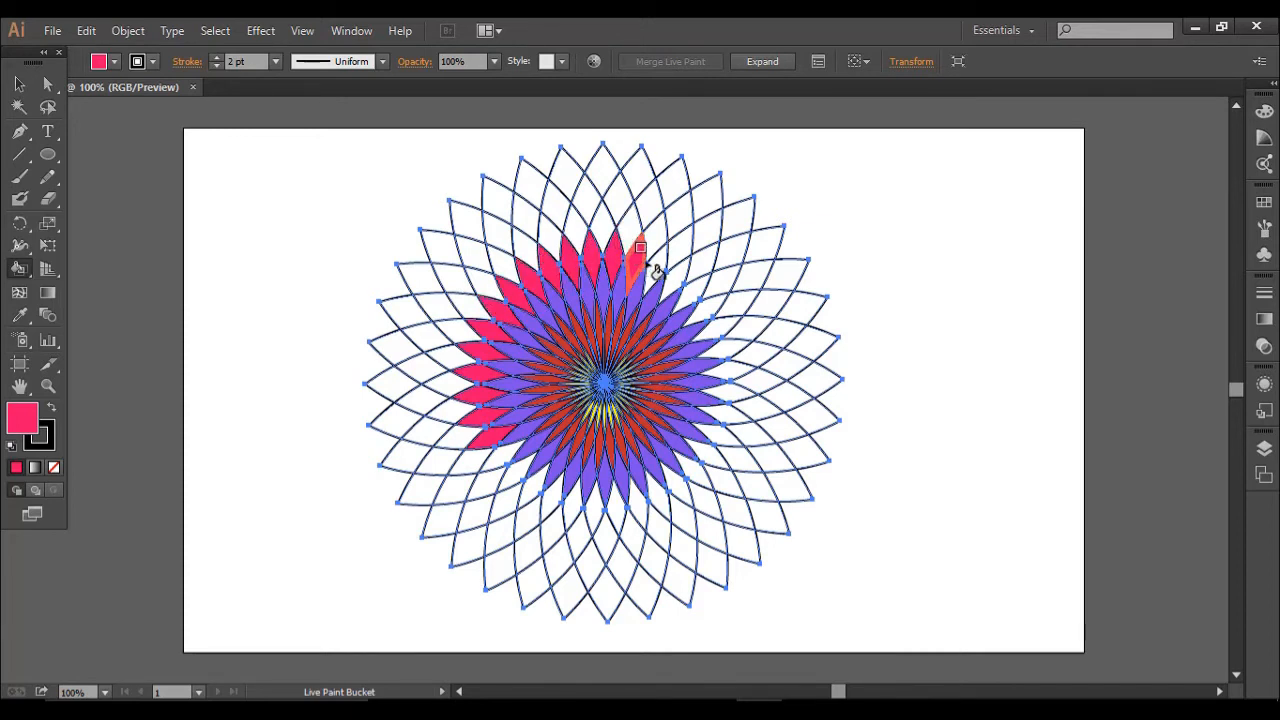
{"action": "left_click", "coordinate": [656, 260]}
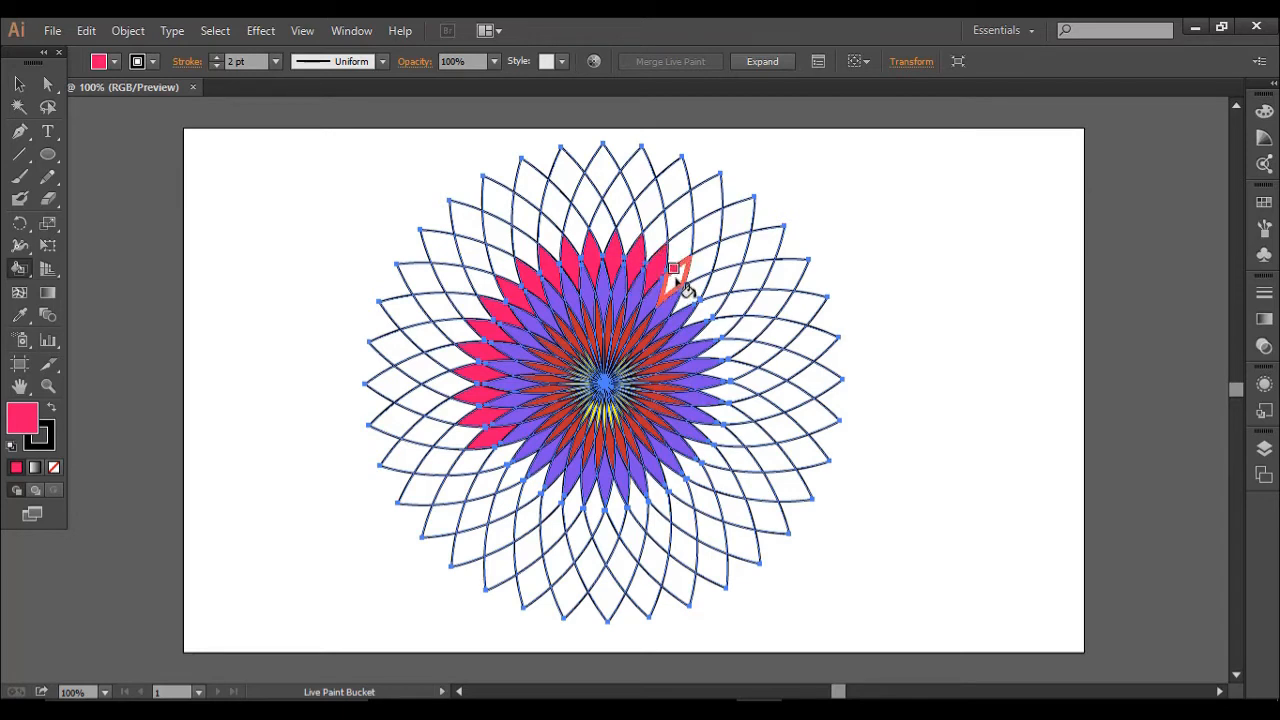
{"action": "left_click", "coordinate": [678, 273]}
{"action": "left_click", "coordinate": [699, 288]}
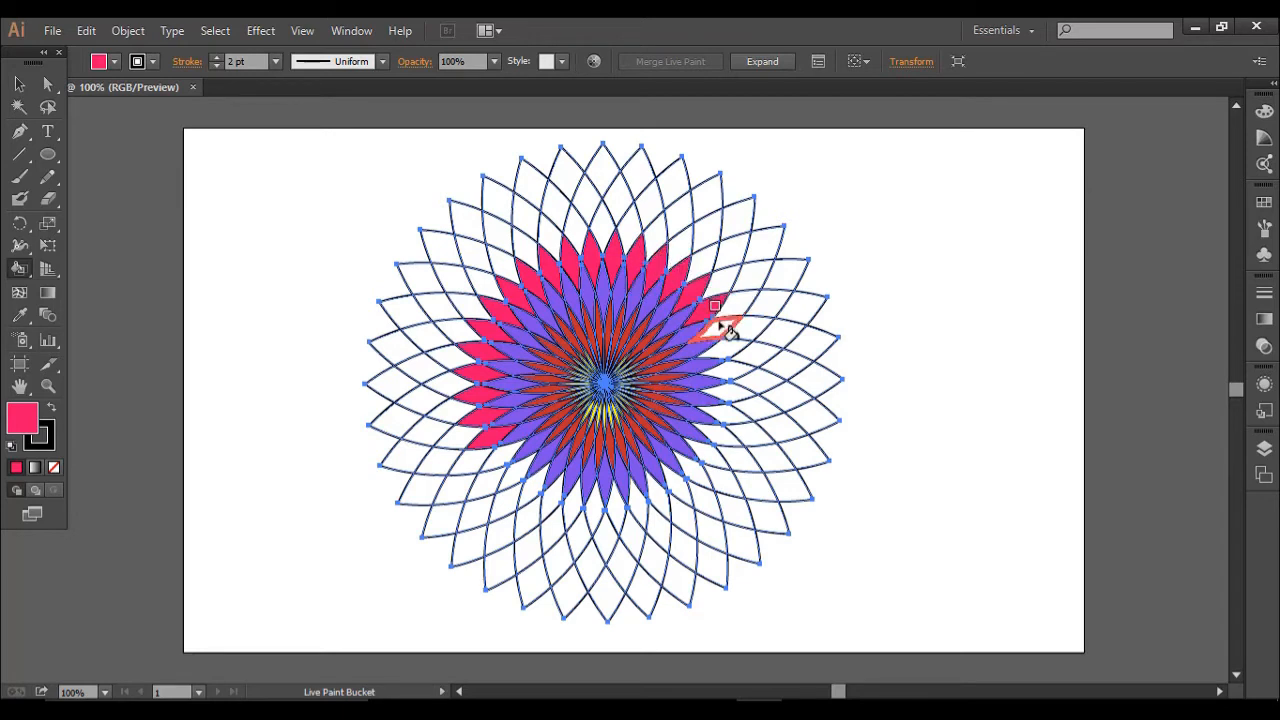
{"action": "left_click", "coordinate": [722, 327]}
{"action": "left_click", "coordinate": [729, 348]}
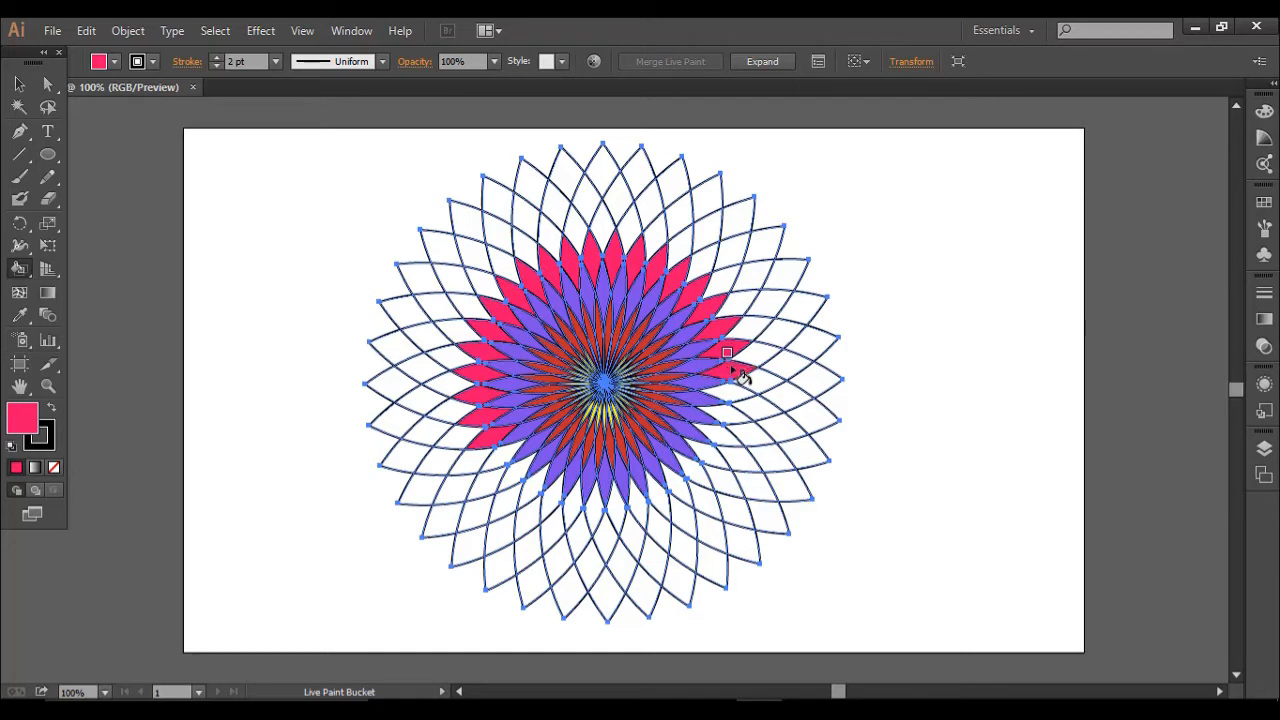
{"action": "left_click", "coordinate": [734, 398]}
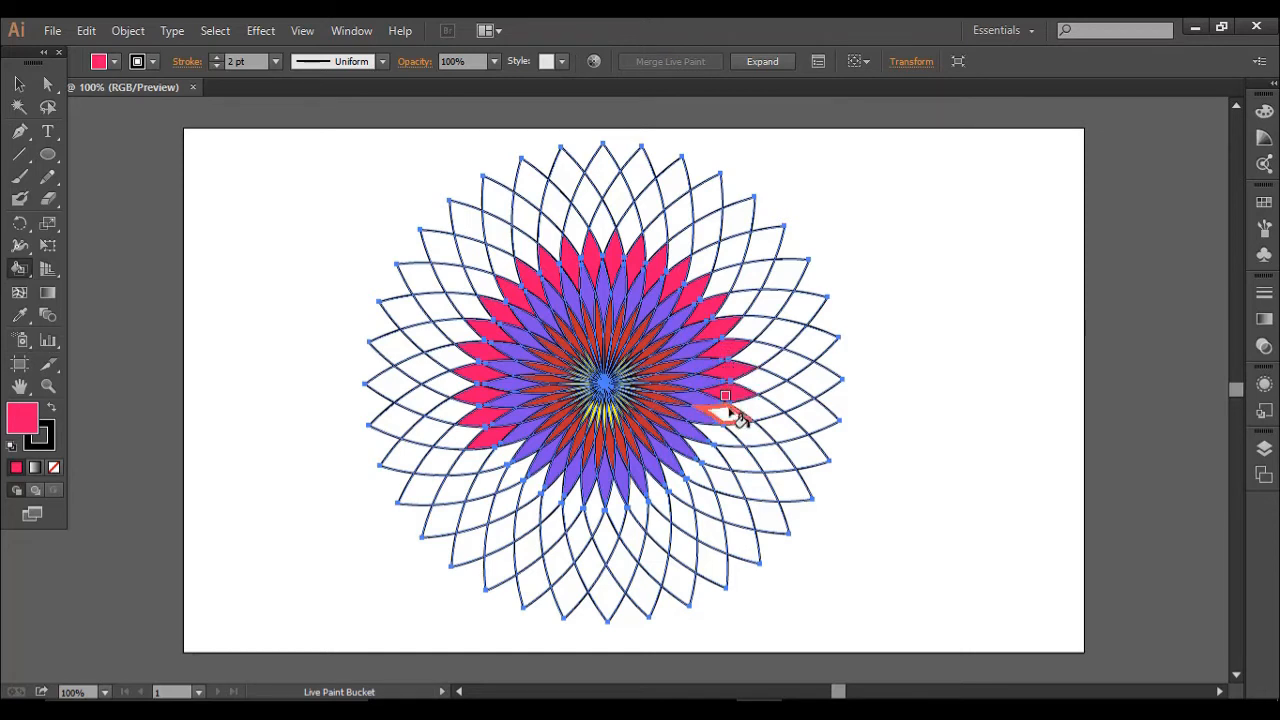
{"action": "left_click", "coordinate": [730, 418]}
{"action": "left_click", "coordinate": [722, 436]}
{"action": "left_click", "coordinate": [712, 452]}
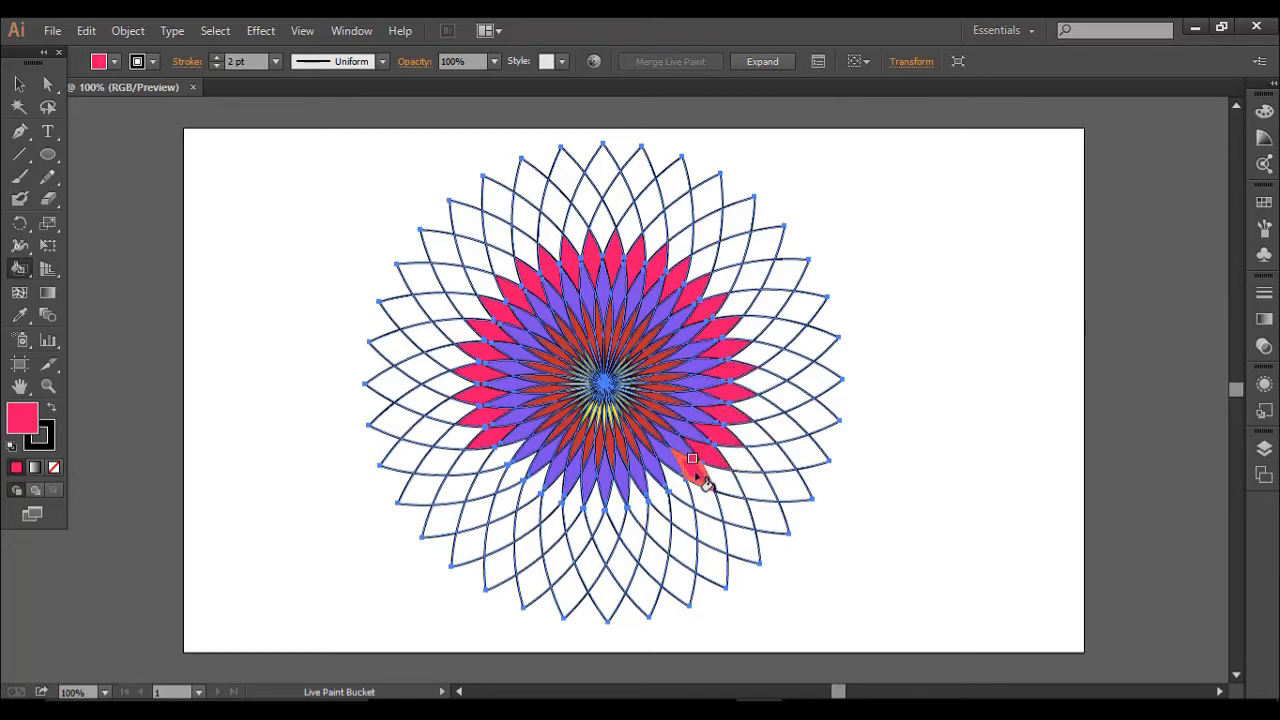
Fill the remaining third-ring segments pink from the lower right through the bottom to the lower left, closing the ring.
{"action": "left_click", "coordinate": [692, 462]}
{"action": "left_click", "coordinate": [672, 483]}
{"action": "left_click", "coordinate": [655, 500]}
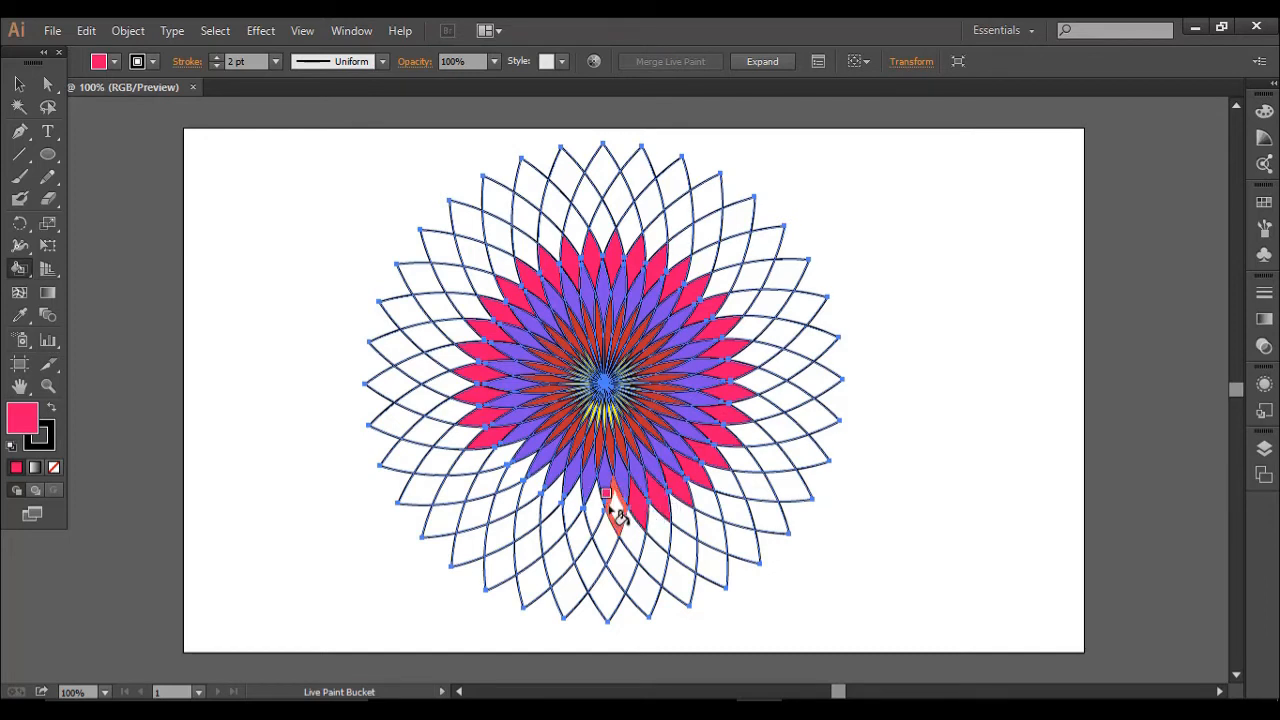
{"action": "left_click", "coordinate": [616, 511]}
{"action": "left_click", "coordinate": [594, 513]}
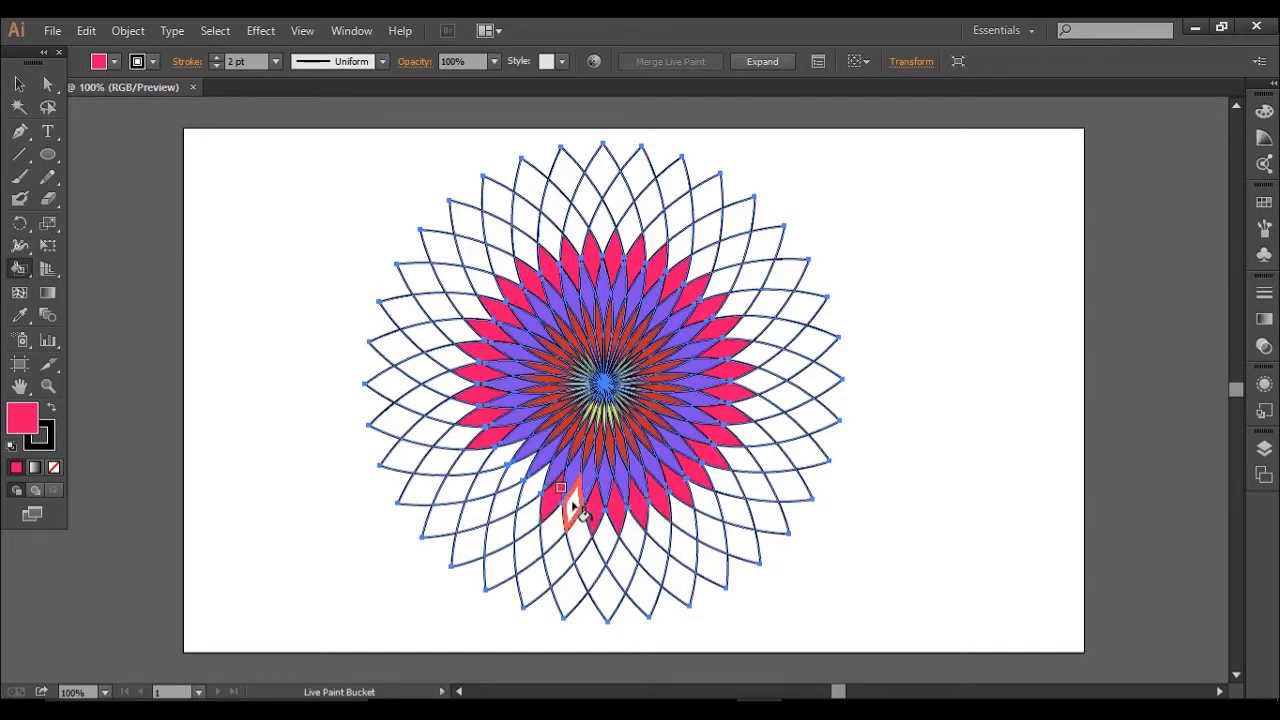
{"action": "left_click", "coordinate": [570, 506]}
{"action": "left_click", "coordinate": [552, 494]}
{"action": "left_click", "coordinate": [534, 481]}
{"action": "left_click", "coordinate": [516, 468]}
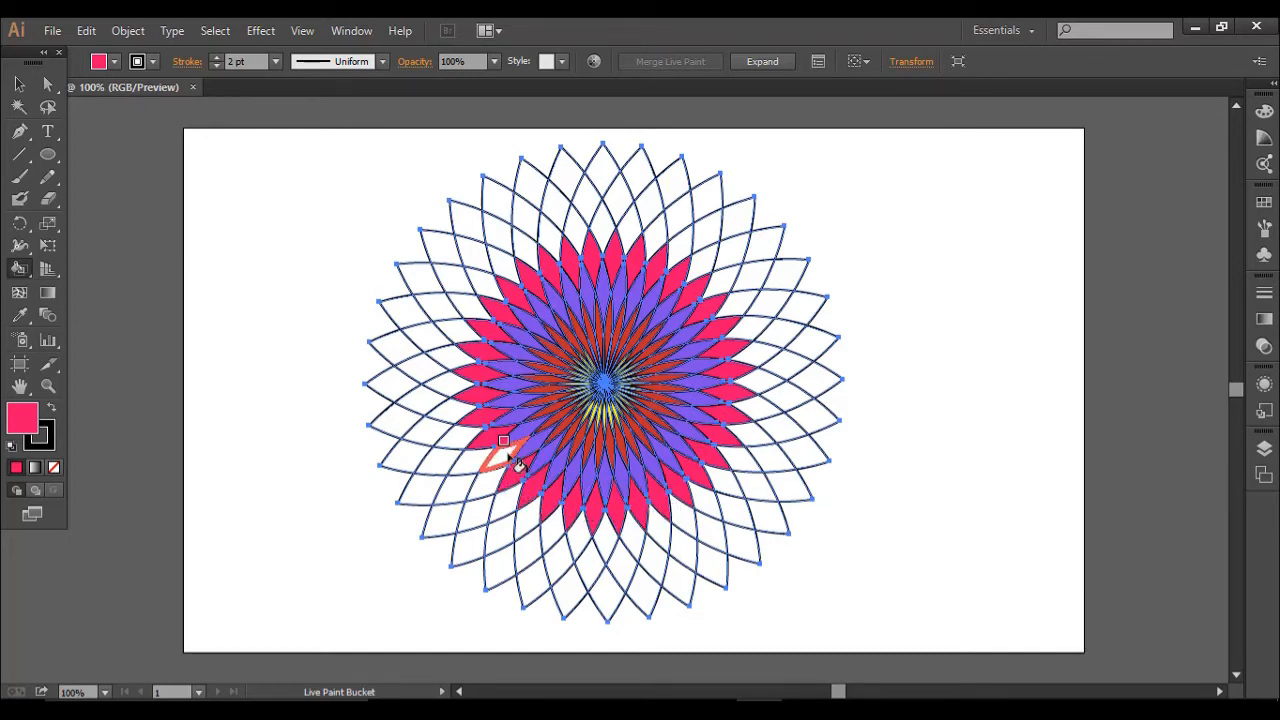
{"action": "left_click", "coordinate": [518, 463]}
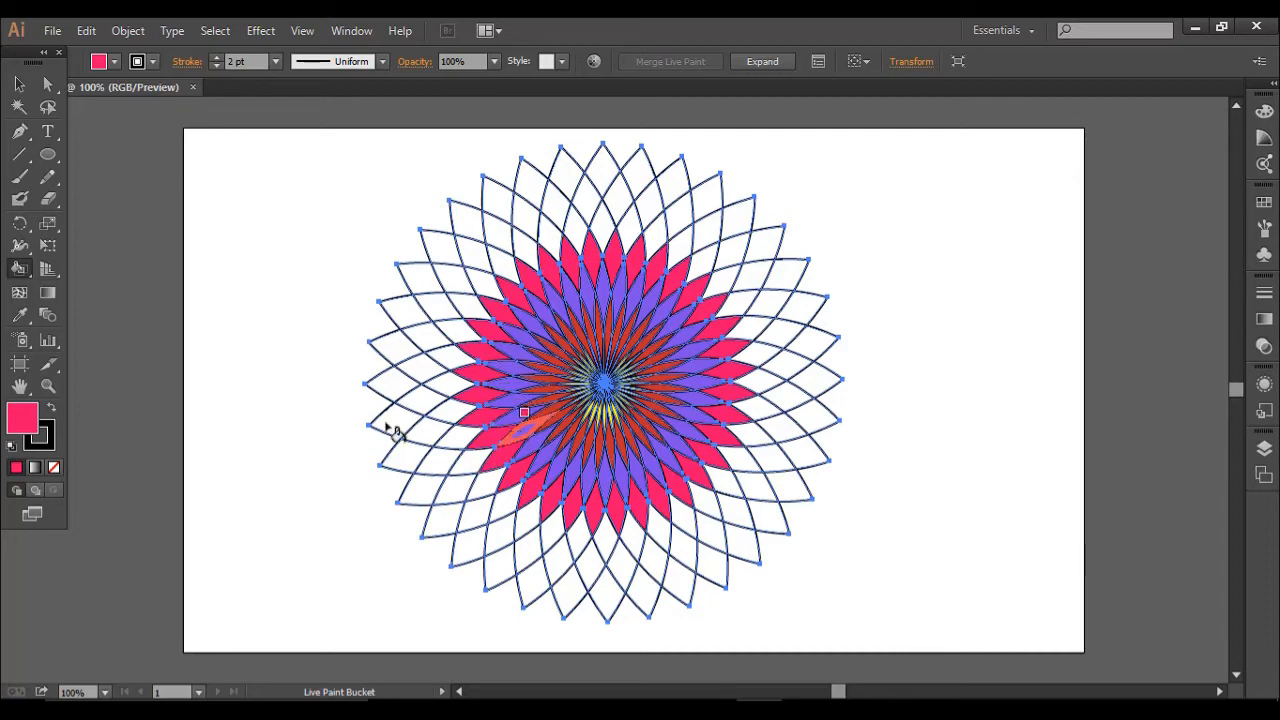
Change the Live Paint fill colour to a fully saturated yellow (#FFF200).
{"action": "double_click", "coordinate": [21, 416]}
{"action": "left_click", "coordinate": [658, 441]}
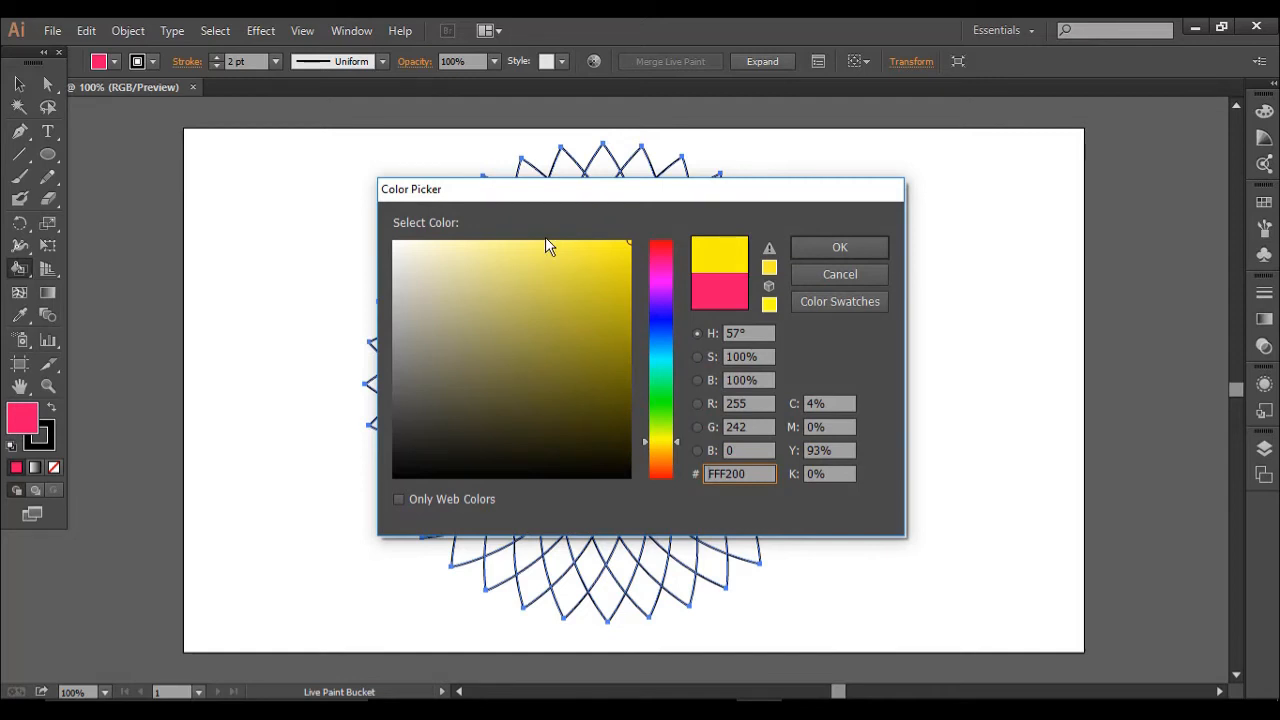
{"action": "left_click", "coordinate": [830, 250]}
Fill the segments just outside the pink ring yellow from the flower's lower left up to its left side.
{"action": "left_click", "coordinate": [527, 515]}
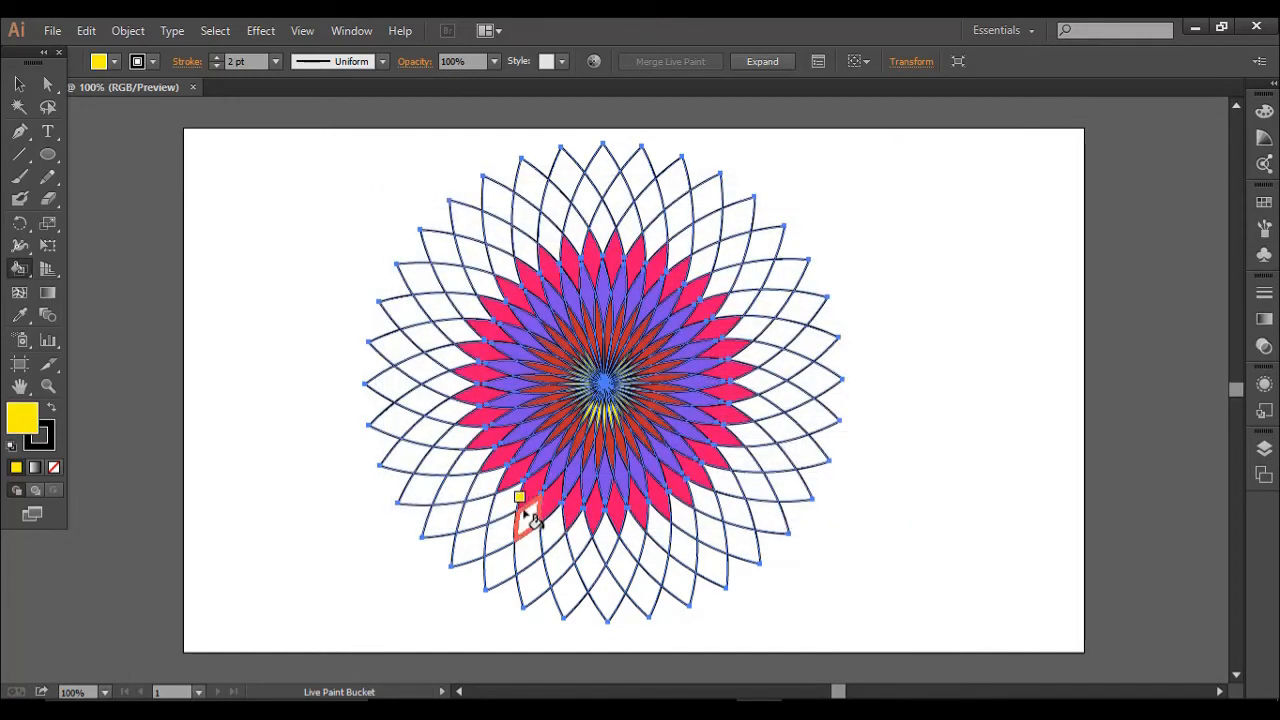
{"action": "left_click", "coordinate": [508, 503]}
{"action": "left_click", "coordinate": [482, 478]}
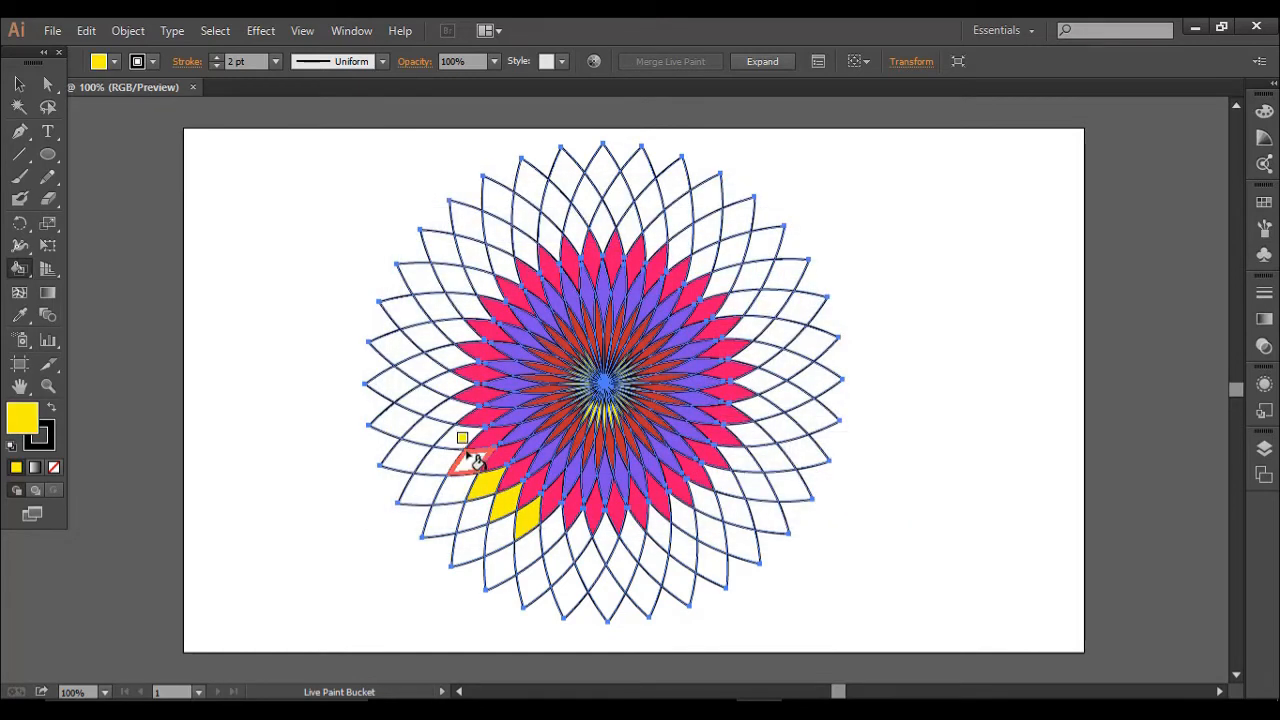
{"action": "left_click", "coordinate": [458, 443]}
{"action": "left_click", "coordinate": [456, 418]}
{"action": "left_click", "coordinate": [438, 378]}
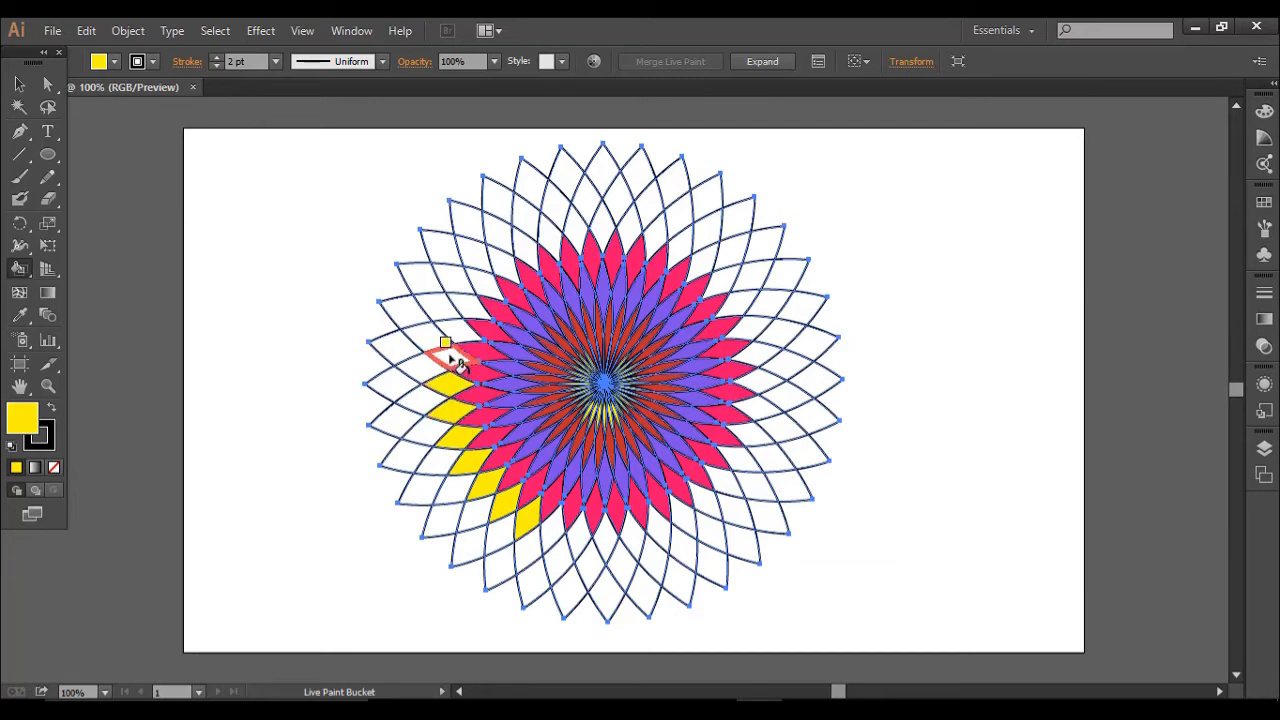
Continue the yellow ring outside the pink one from the left side up to the upper left.
{"action": "left_click", "coordinate": [443, 354]}
{"action": "left_click", "coordinate": [450, 328]}
{"action": "left_click", "coordinate": [470, 310]}
{"action": "left_click", "coordinate": [479, 314]}
{"action": "left_click", "coordinate": [492, 280]}
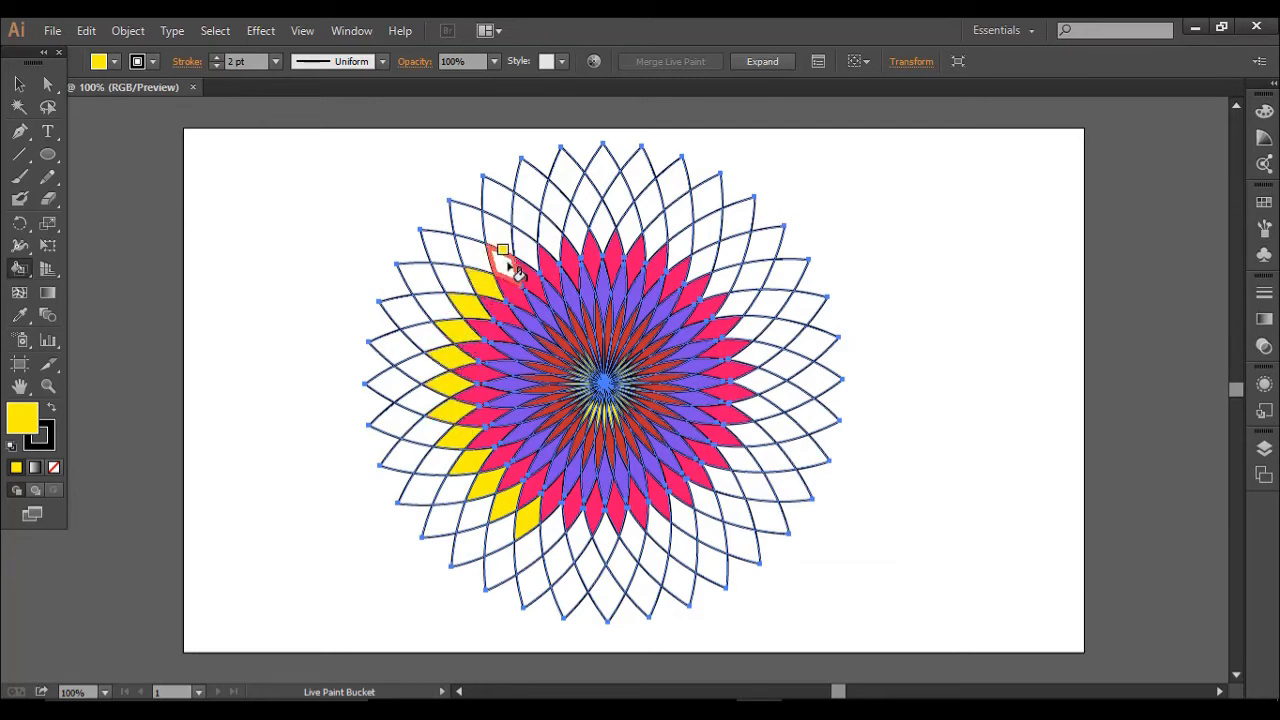
{"action": "left_click", "coordinate": [518, 246]}
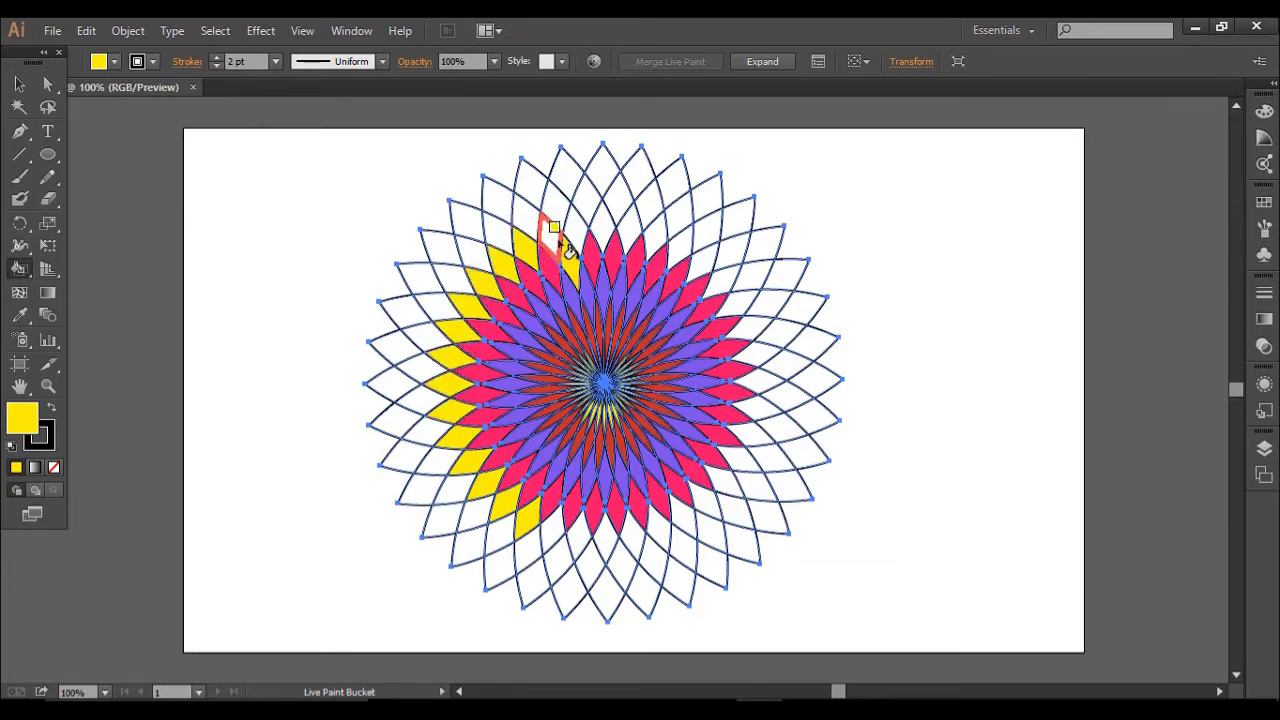
Continue the yellow ring outside the pink one across the flower's top to the upper right.
{"action": "left_click", "coordinate": [556, 248]}
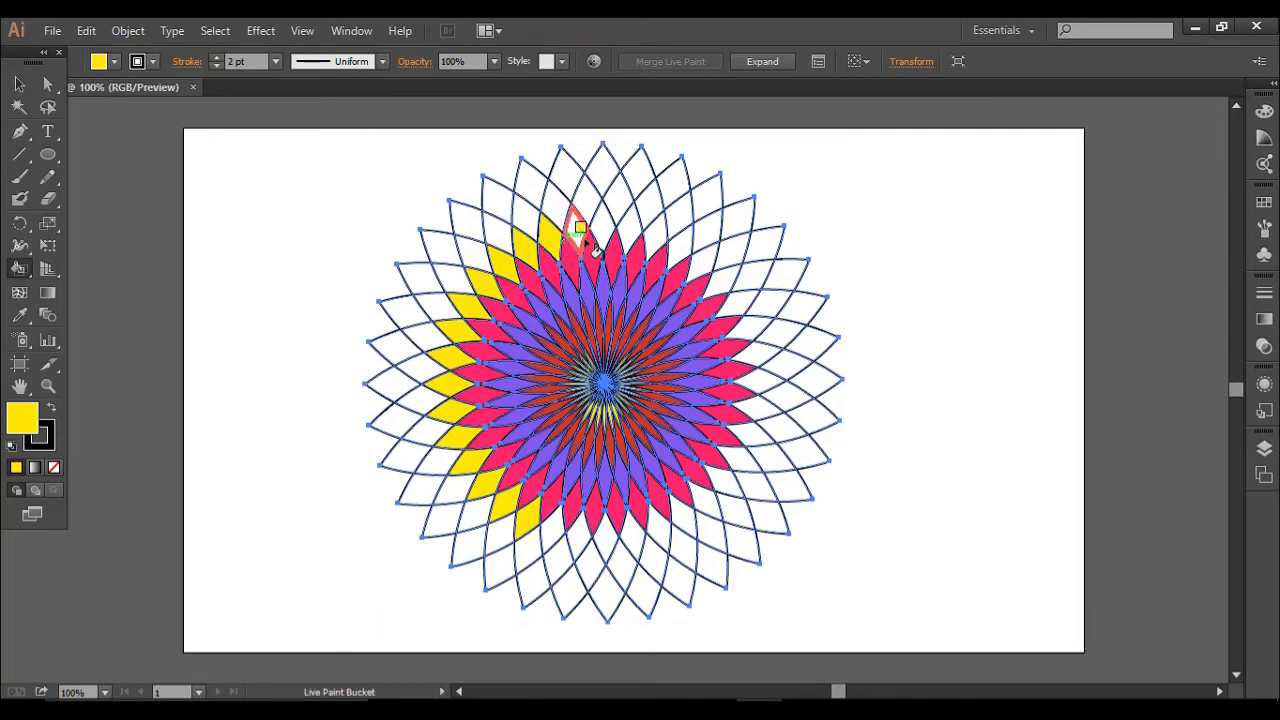
{"action": "left_click", "coordinate": [582, 242]}
{"action": "left_click", "coordinate": [608, 238]}
{"action": "left_click", "coordinate": [650, 240]}
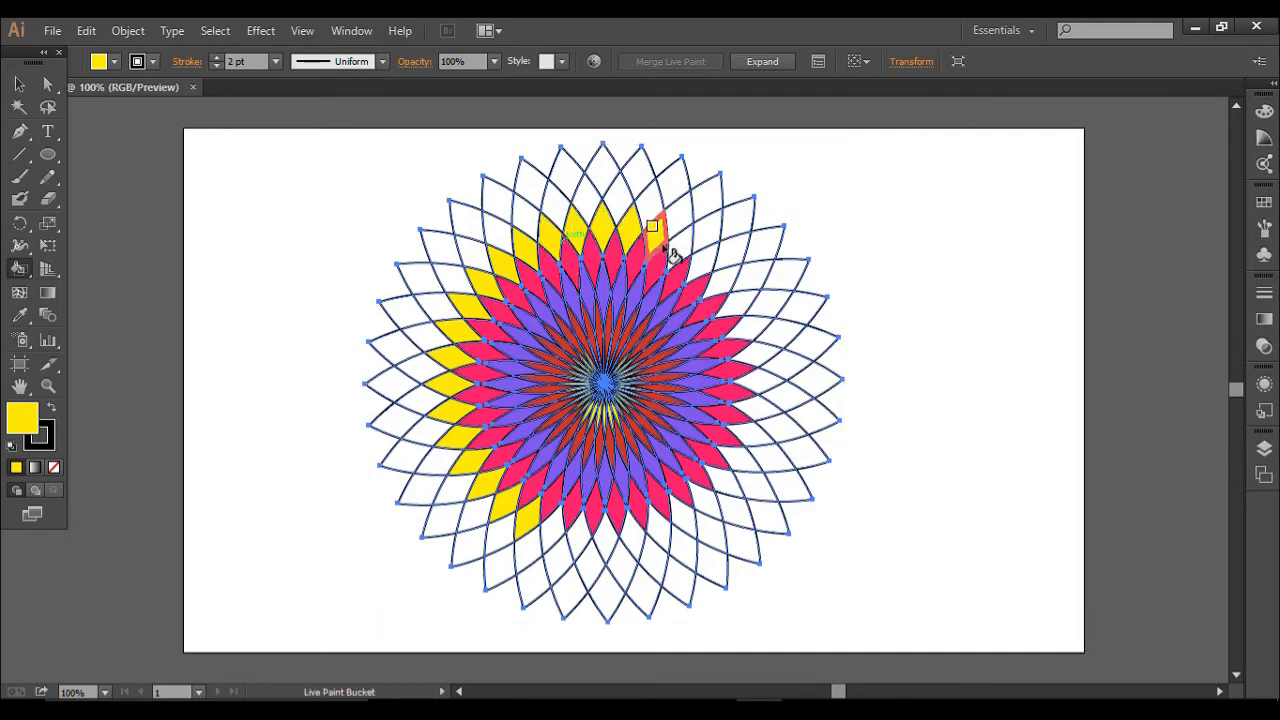
{"action": "left_click", "coordinate": [666, 242]}
{"action": "left_click", "coordinate": [718, 275]}
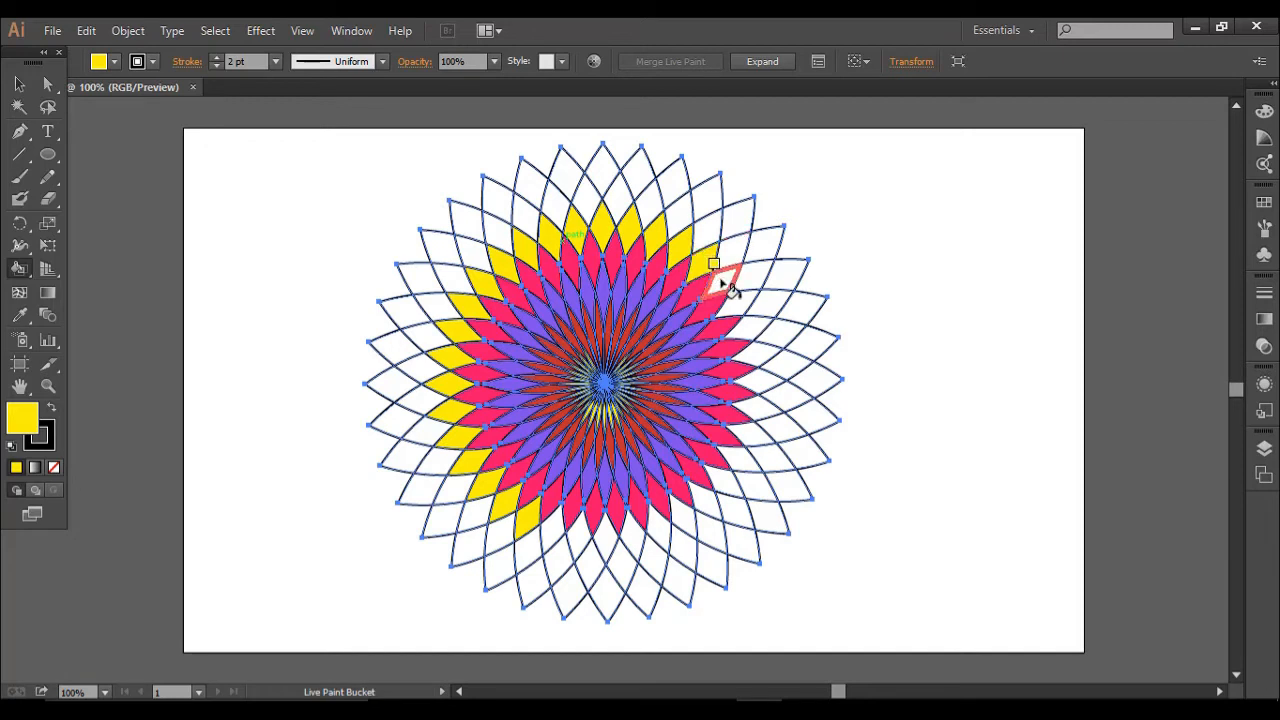
Fill the yellow ring's segments down the flower's right side, just outside the pink ring.
{"action": "left_click", "coordinate": [743, 303]}
{"action": "left_click", "coordinate": [757, 329]}
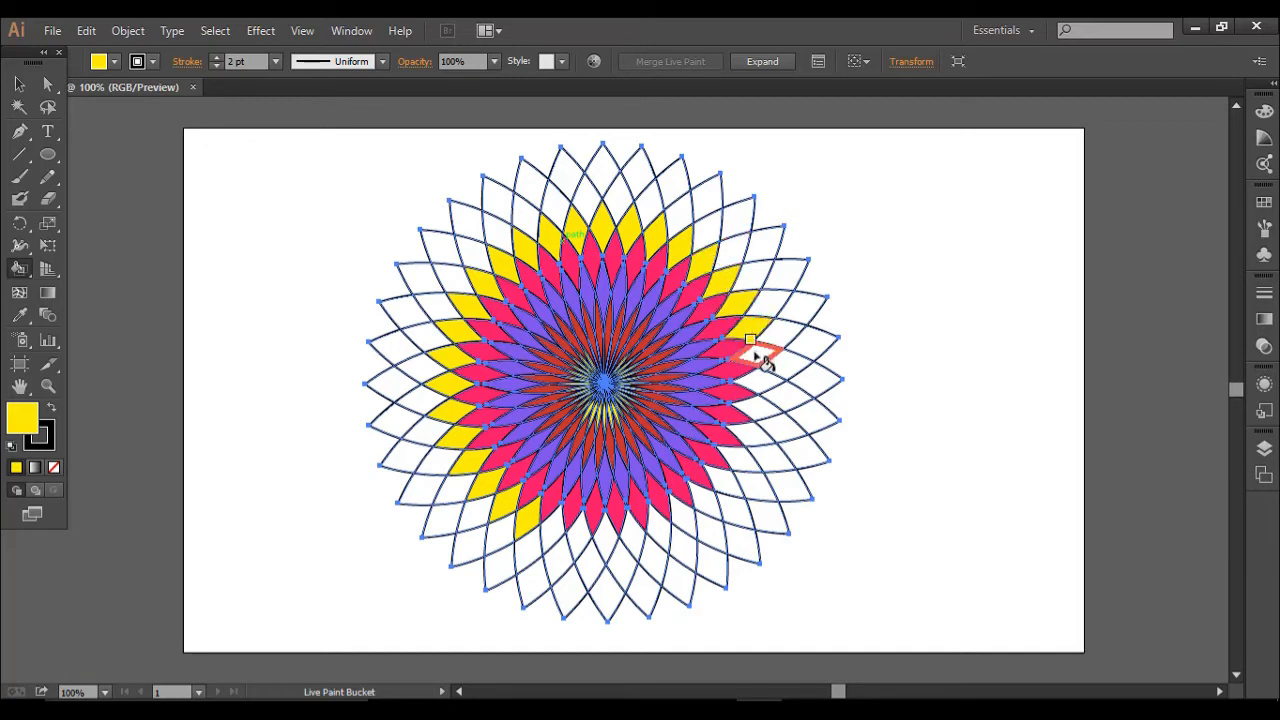
{"action": "left_click", "coordinate": [756, 352]}
{"action": "left_click", "coordinate": [757, 386]}
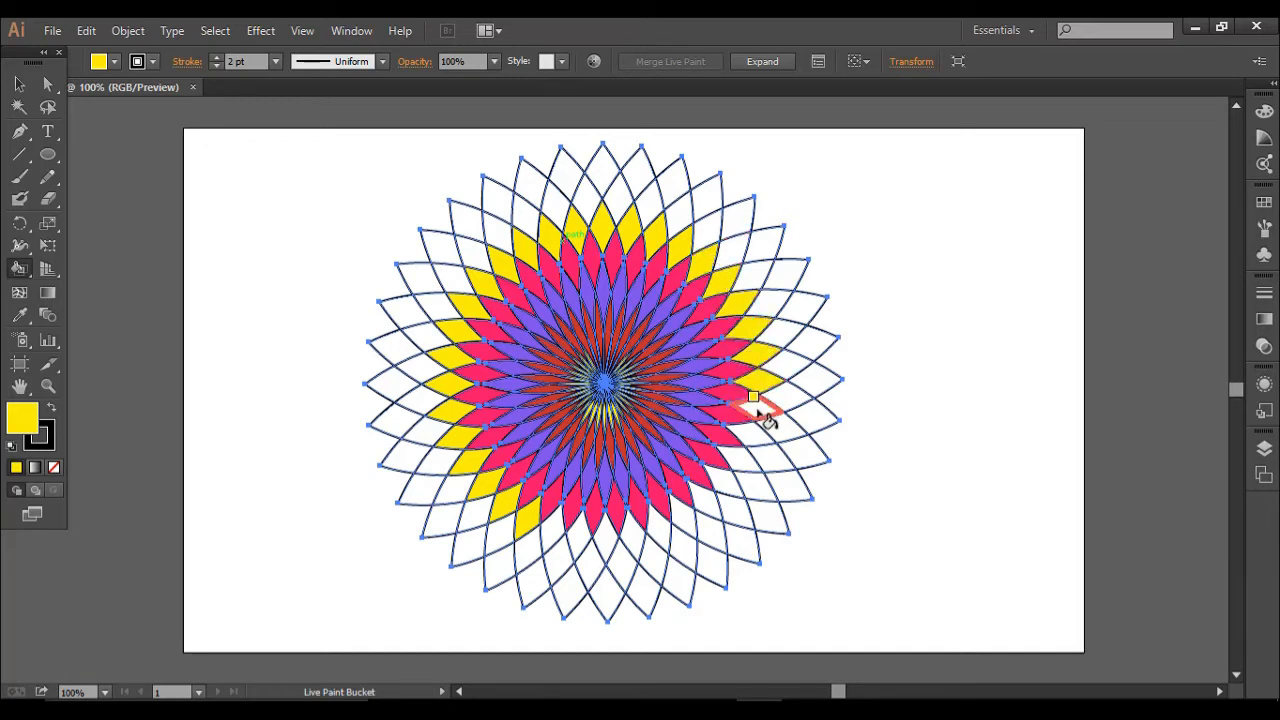
{"action": "left_click", "coordinate": [758, 410]}
{"action": "left_click", "coordinate": [756, 453]}
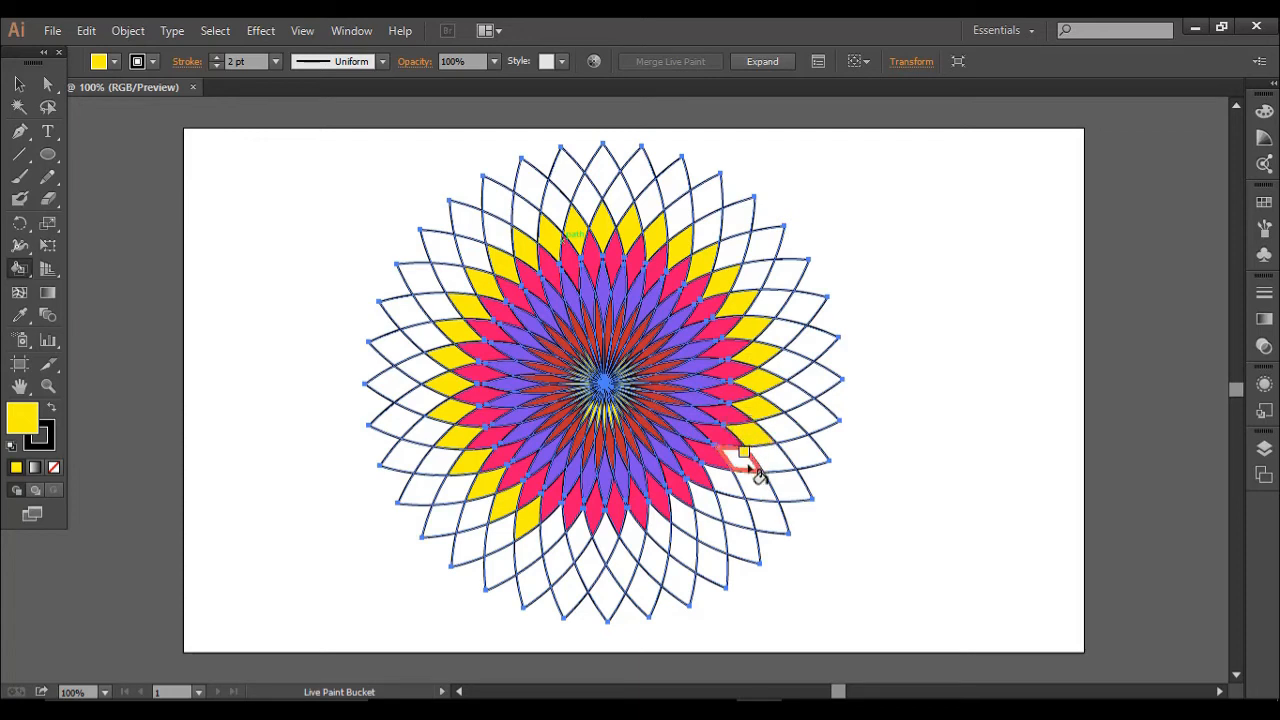
Fill the remaining yellow-ring segments from the lower right through the bottom, closing the ring.
{"action": "left_click", "coordinate": [752, 472]}
{"action": "left_click", "coordinate": [710, 505]}
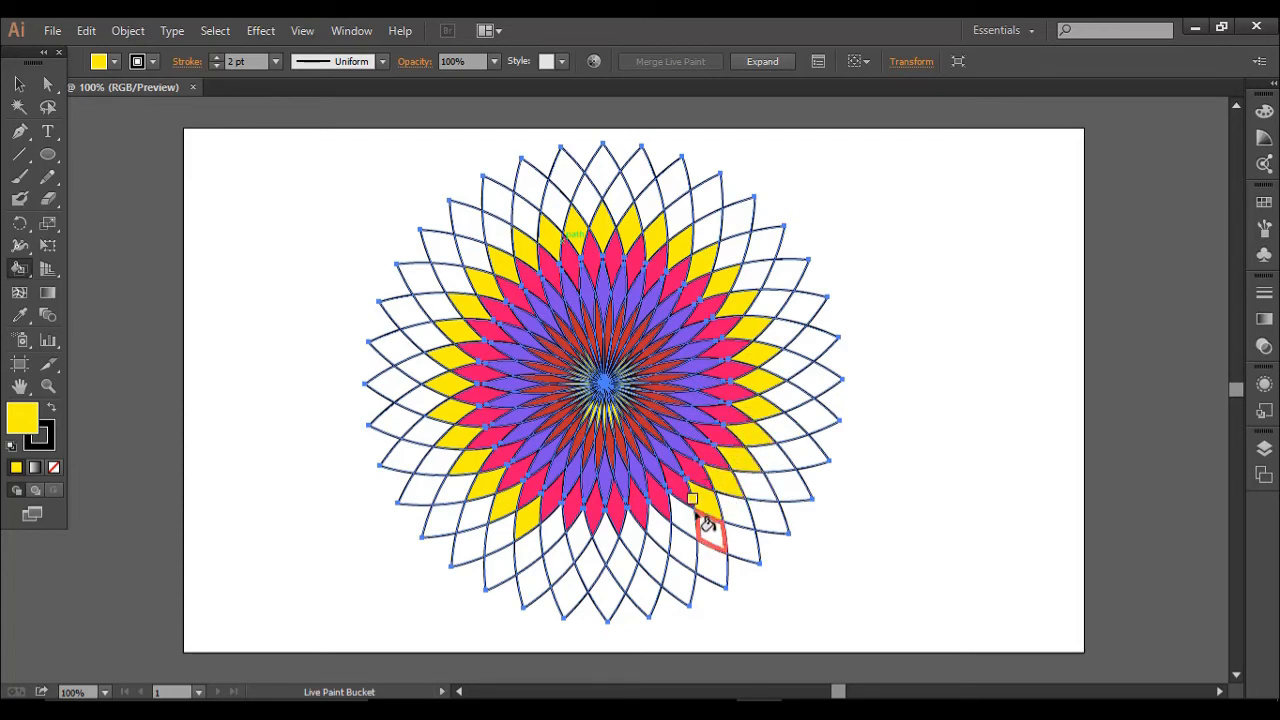
{"action": "left_click", "coordinate": [681, 505]}
{"action": "left_click", "coordinate": [645, 518]}
{"action": "left_click", "coordinate": [610, 530]}
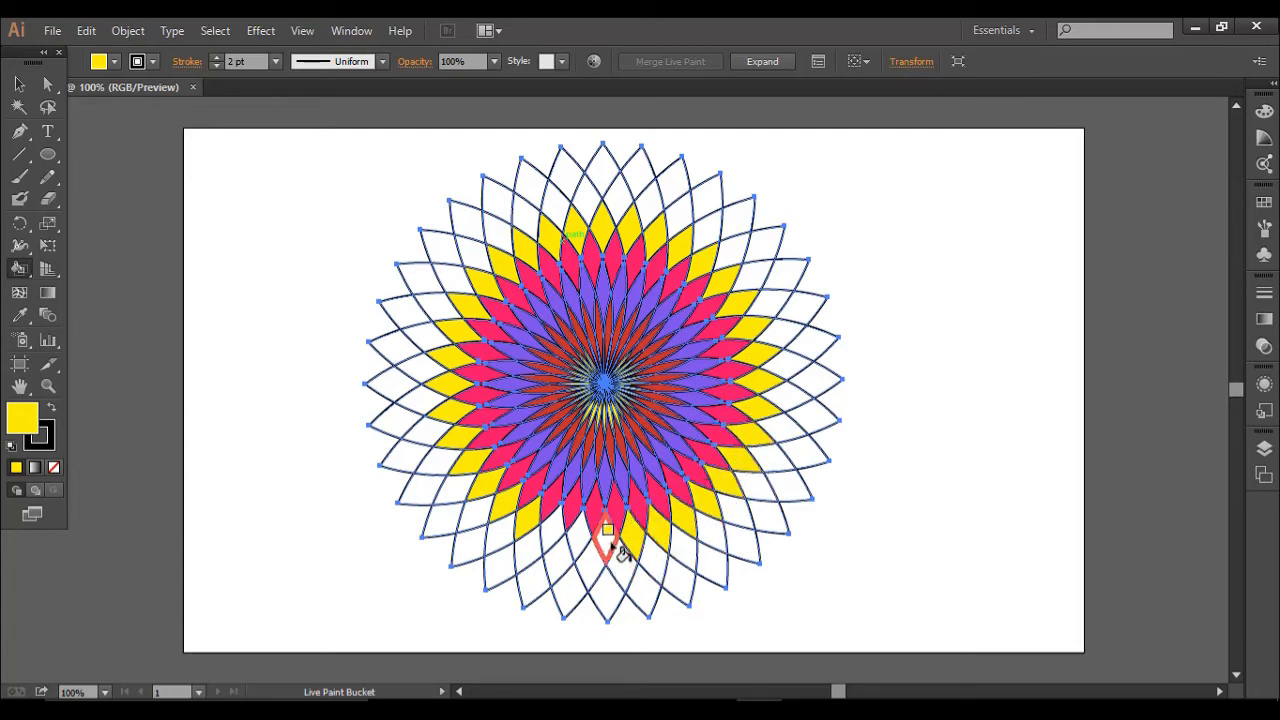
{"action": "left_click", "coordinate": [577, 543]}
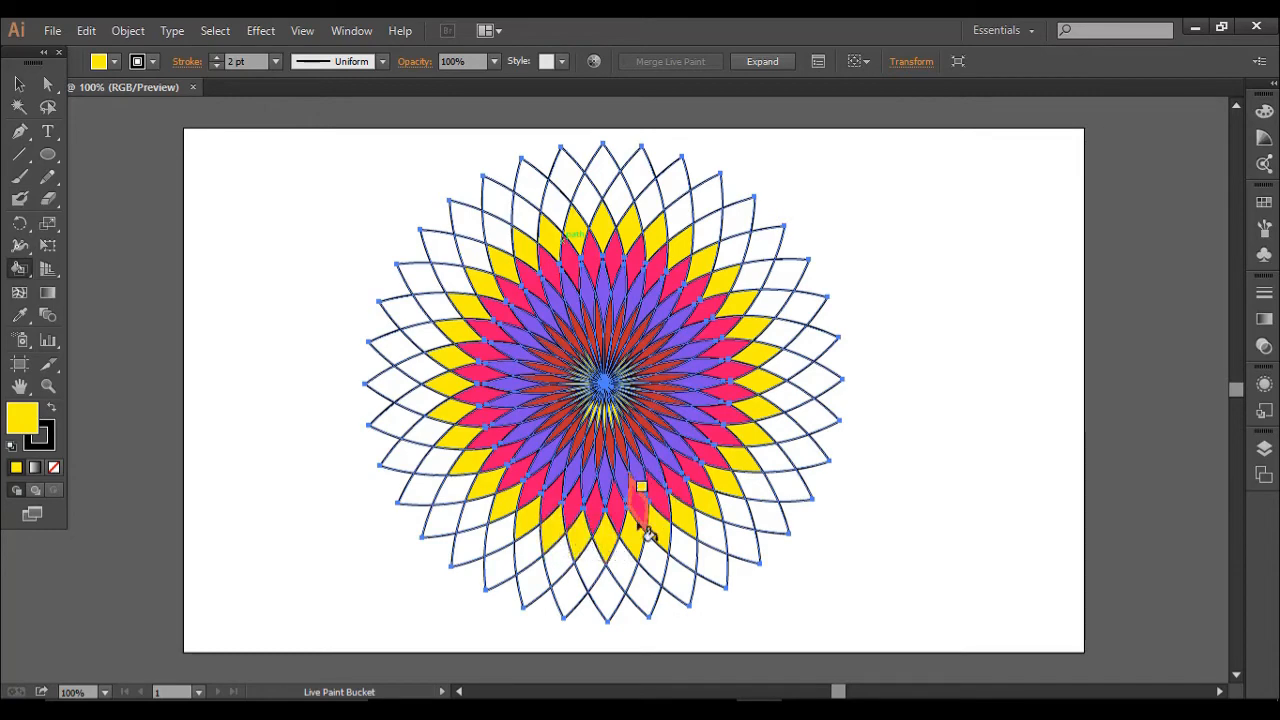
Change the Live Paint fill colour to a light green (#A8FF43).
{"action": "double_click", "coordinate": [20, 420]}
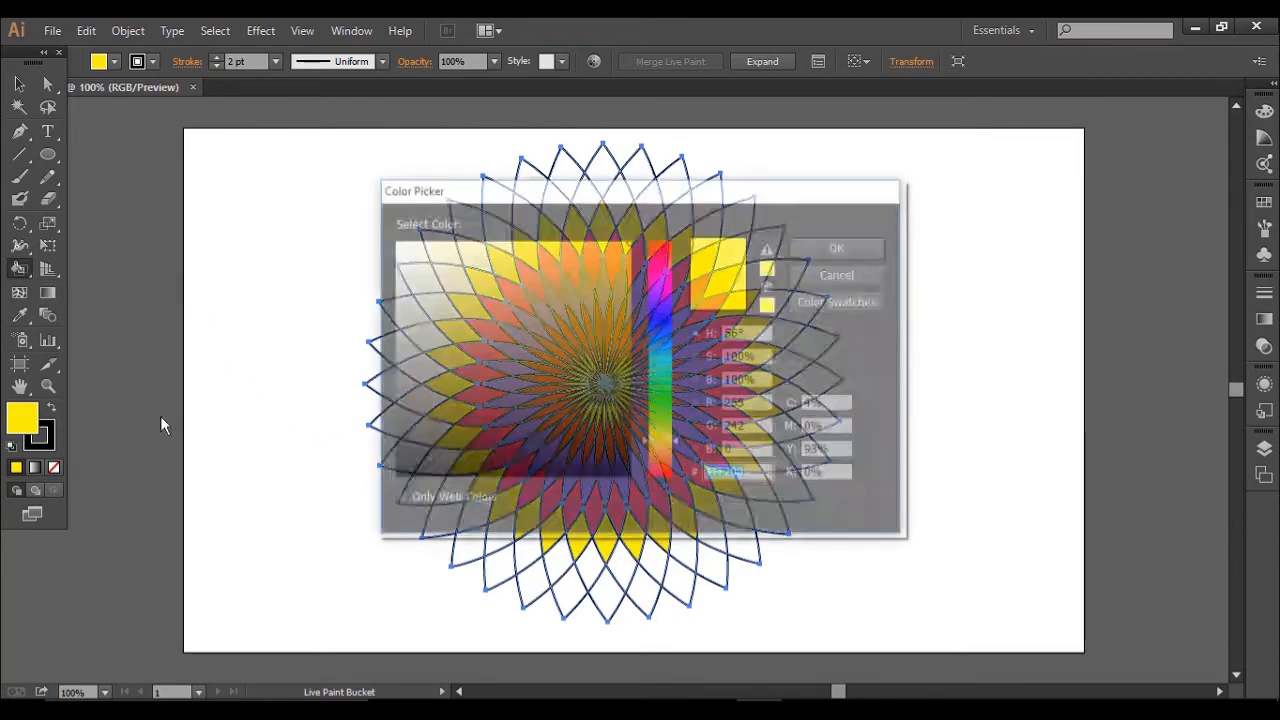
{"action": "left_click_drag", "start_coordinate": [675, 438], "coordinate": [665, 424]}
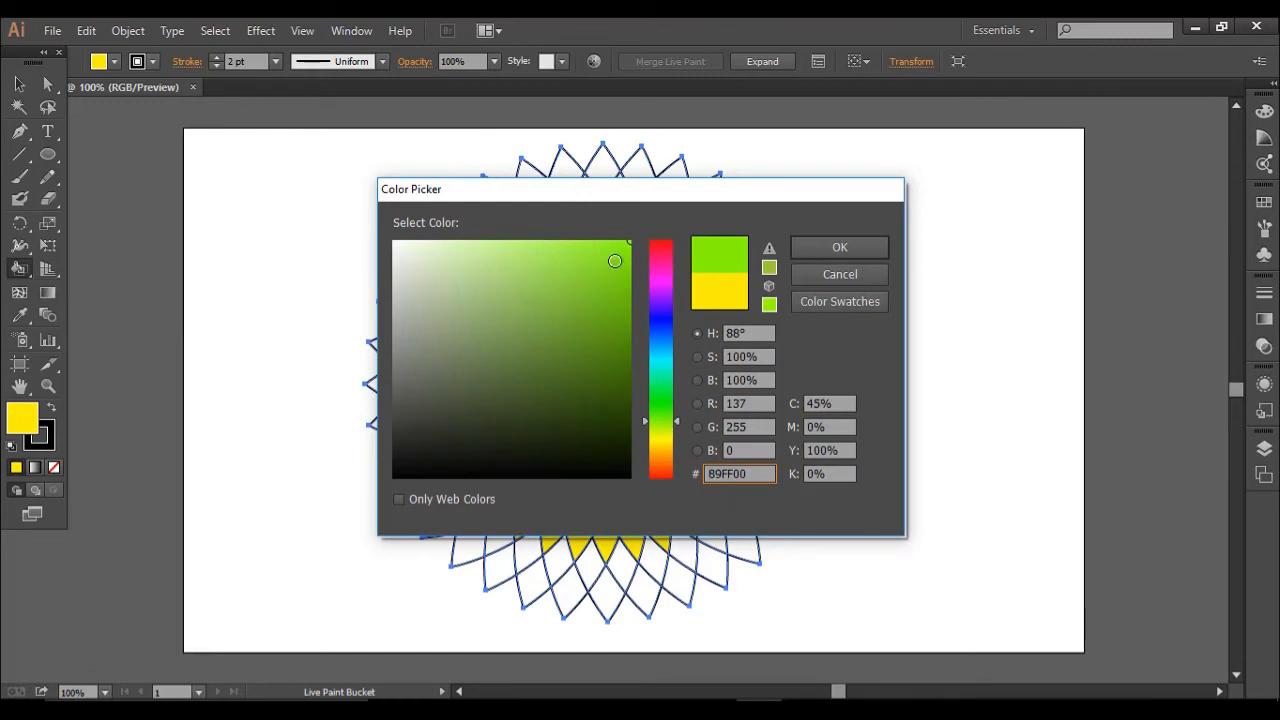
{"action": "left_click_drag", "start_coordinate": [615, 261], "coordinate": [569, 240]}
{"action": "left_click", "coordinate": [806, 248]}
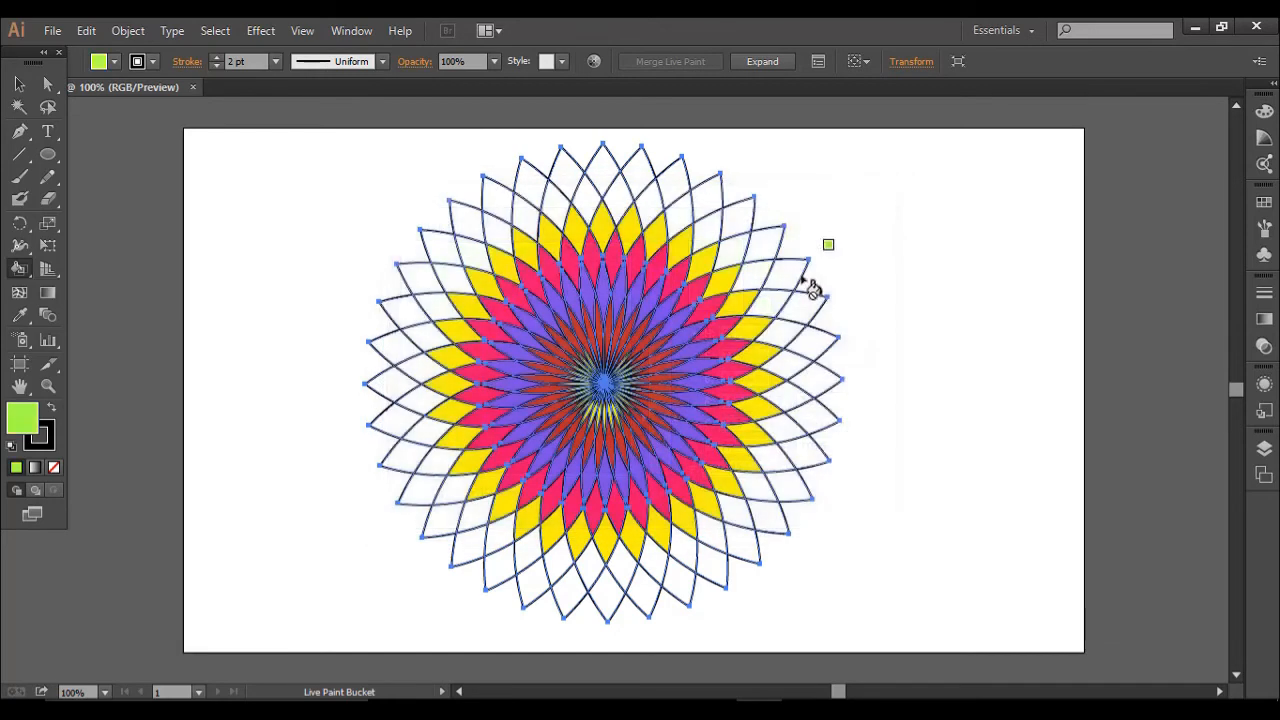
Fill the segments just outside the yellow ring light green from the flower's lower left up to its left side.
{"action": "left_click", "coordinate": [455, 490]}
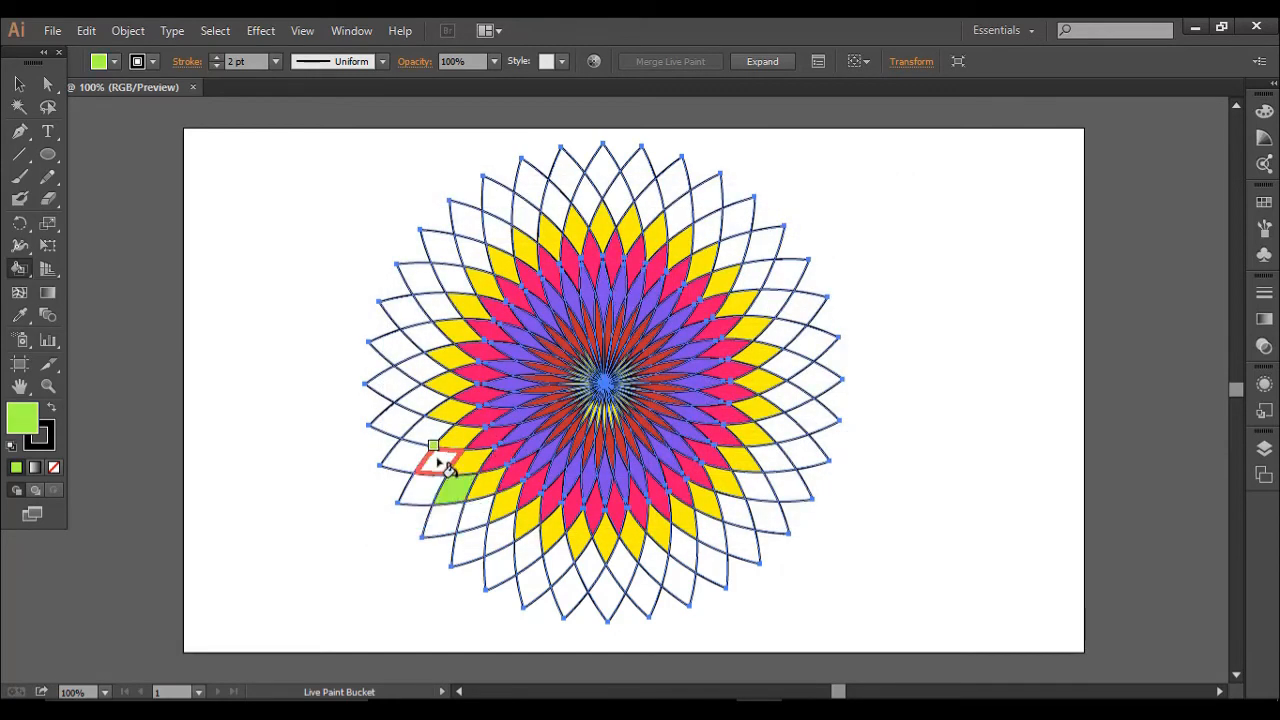
{"action": "left_click", "coordinate": [438, 460]}
{"action": "left_click", "coordinate": [426, 430]}
{"action": "left_click", "coordinate": [418, 400]}
{"action": "left_click", "coordinate": [424, 370]}
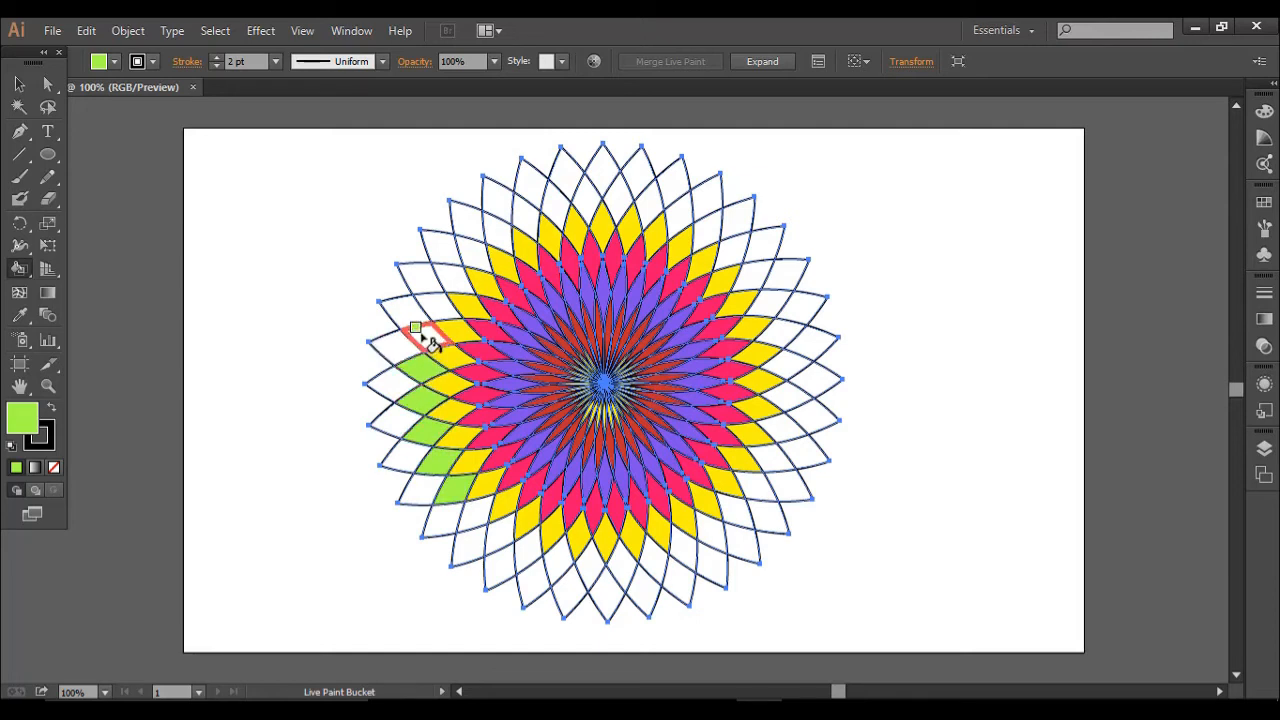
Continue the light green ring outside the yellow one from the left side up to the upper left.
{"action": "left_click", "coordinate": [423, 336]}
{"action": "left_click", "coordinate": [427, 305]}
{"action": "left_click", "coordinate": [450, 280]}
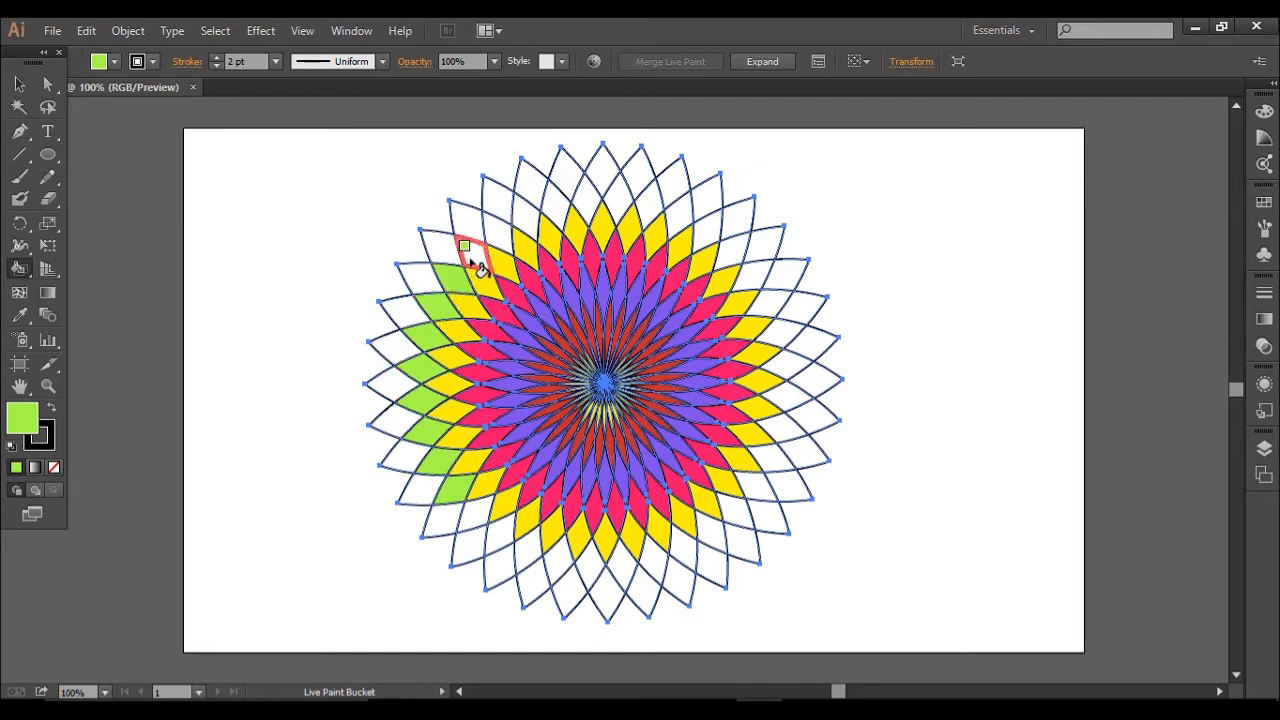
{"action": "left_click", "coordinate": [470, 248]}
{"action": "left_click", "coordinate": [498, 228]}
{"action": "left_click", "coordinate": [527, 215]}
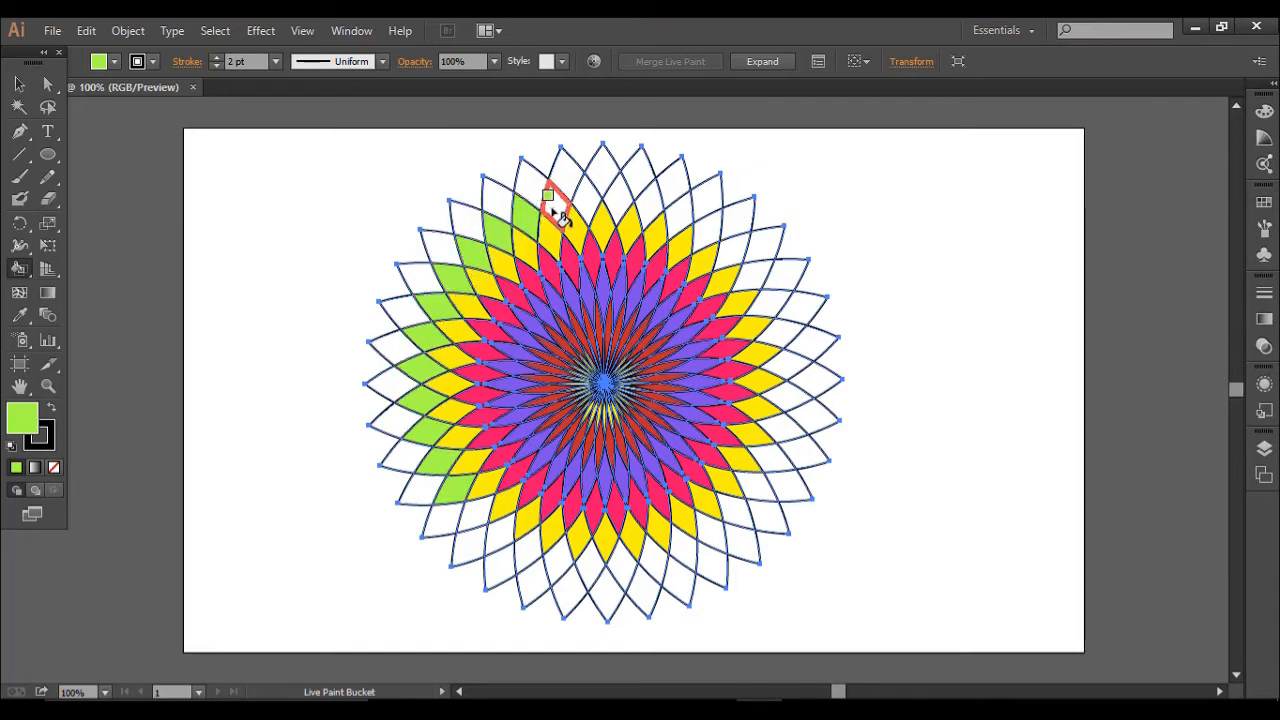
Fill the light green ring's segments across the flower's top to the upper right.
{"action": "left_click", "coordinate": [557, 203]}
{"action": "left_click", "coordinate": [588, 196]}
{"action": "left_click", "coordinate": [624, 200]}
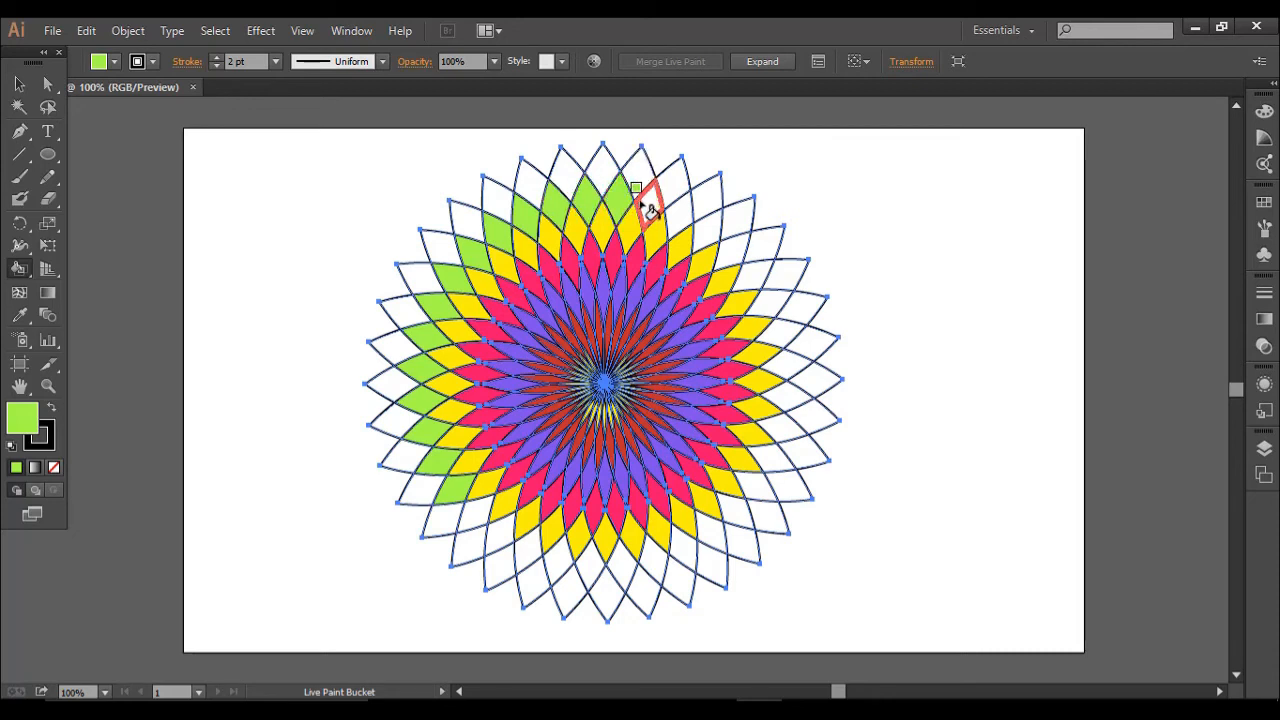
{"action": "left_click", "coordinate": [650, 210]}
{"action": "left_click", "coordinate": [680, 220]}
{"action": "left_click", "coordinate": [709, 236]}
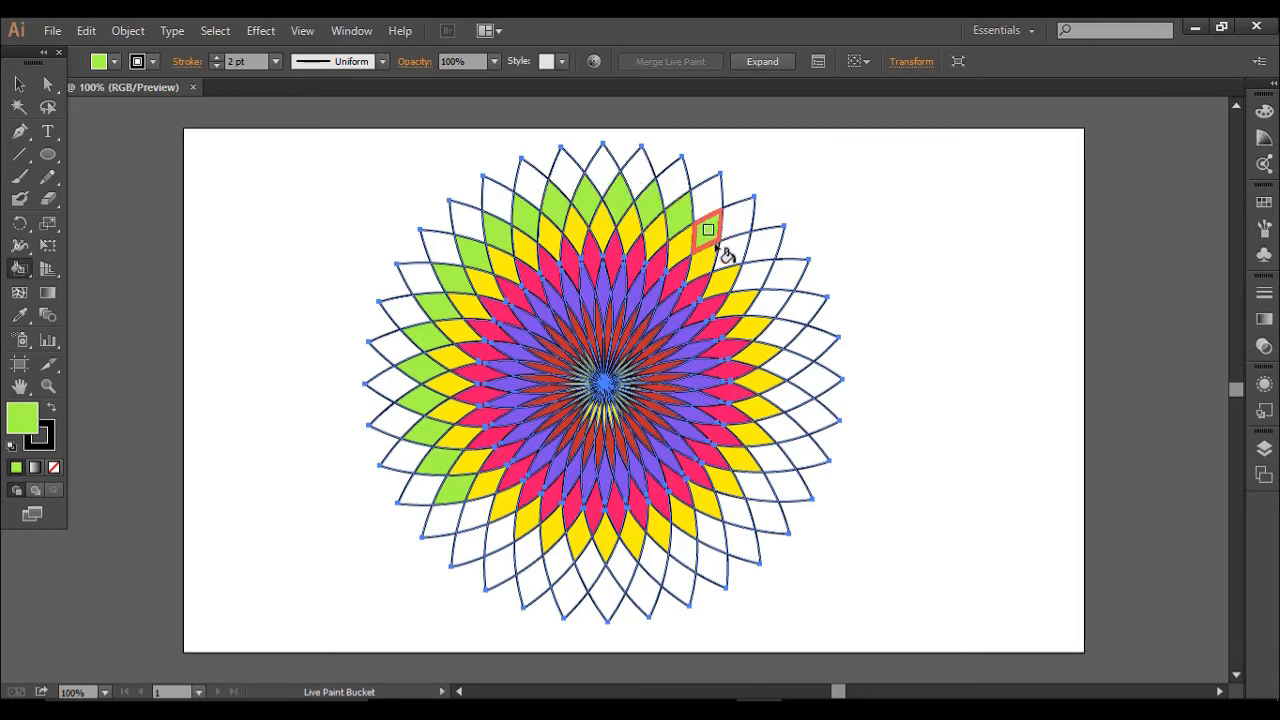
Continue the light green ring from the upper right down to the middle of the flower's right side.
{"action": "left_click", "coordinate": [733, 257]}
{"action": "left_click", "coordinate": [762, 280]}
{"action": "left_click", "coordinate": [776, 308]}
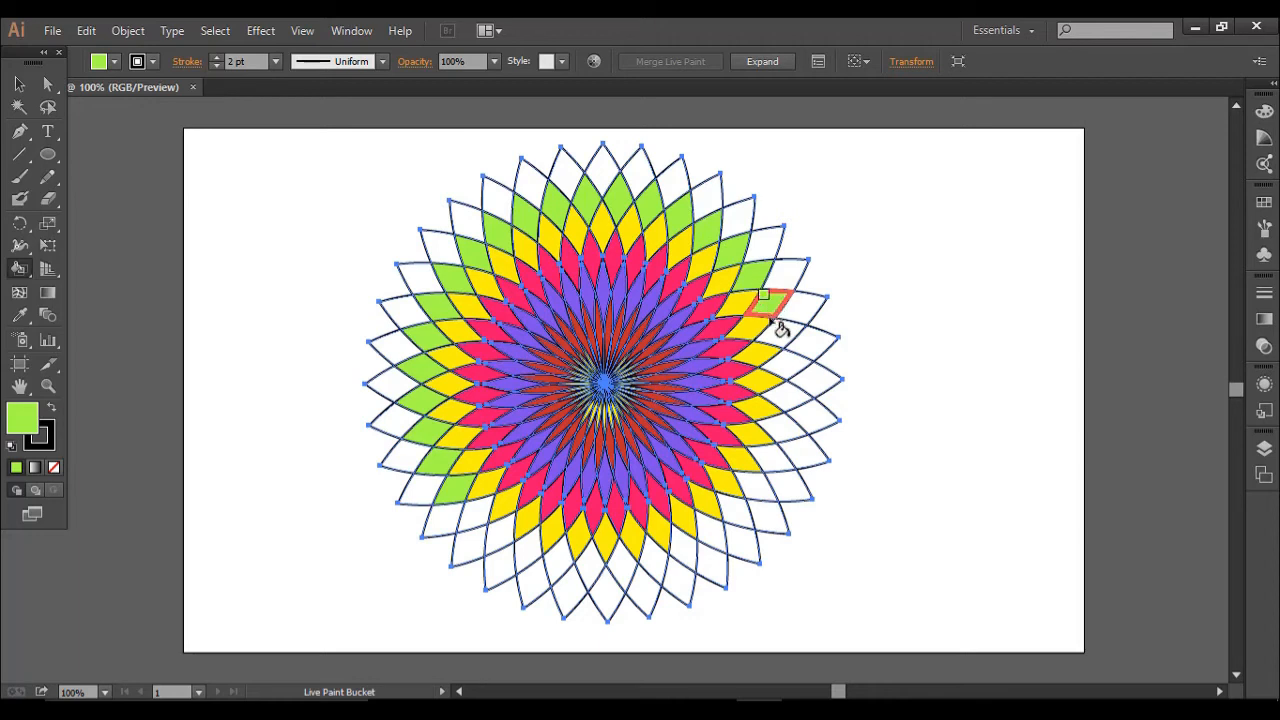
{"action": "left_click", "coordinate": [783, 338]}
{"action": "left_click", "coordinate": [787, 372]}
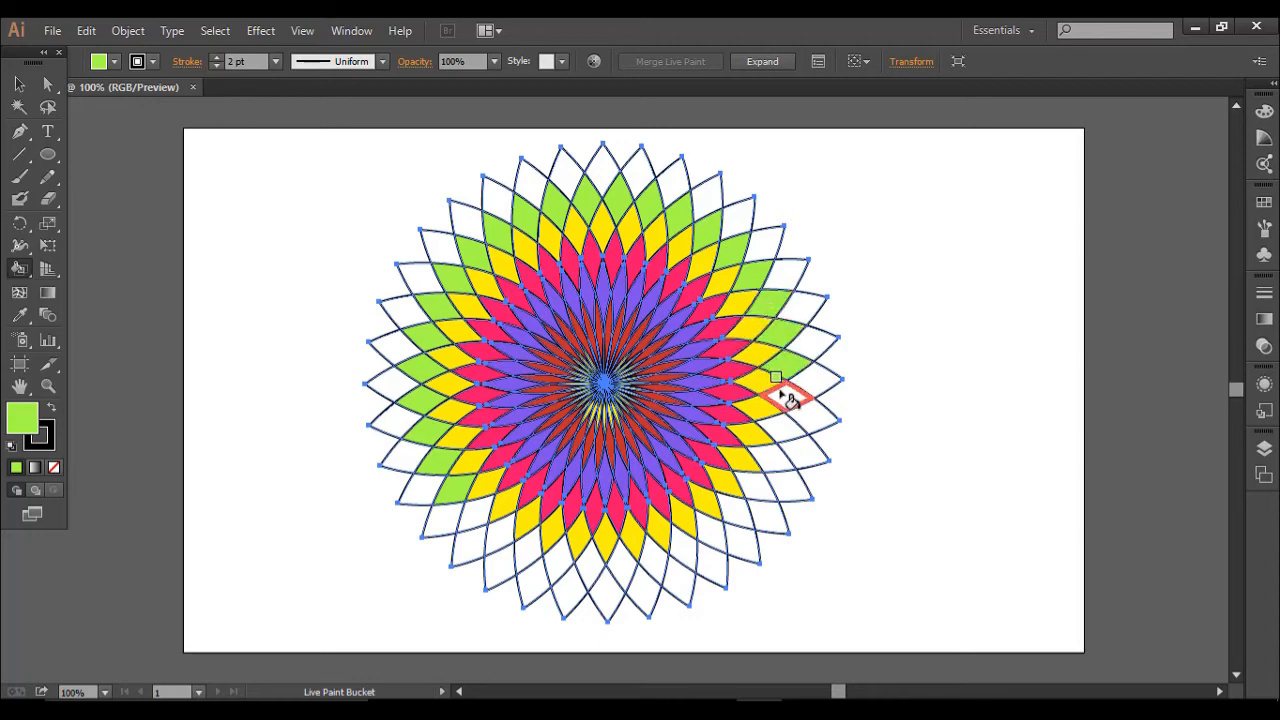
Fill the light green ring's segments from the right side around the lower right towards the bottom.
{"action": "left_click", "coordinate": [787, 426]}
{"action": "left_click", "coordinate": [772, 455]}
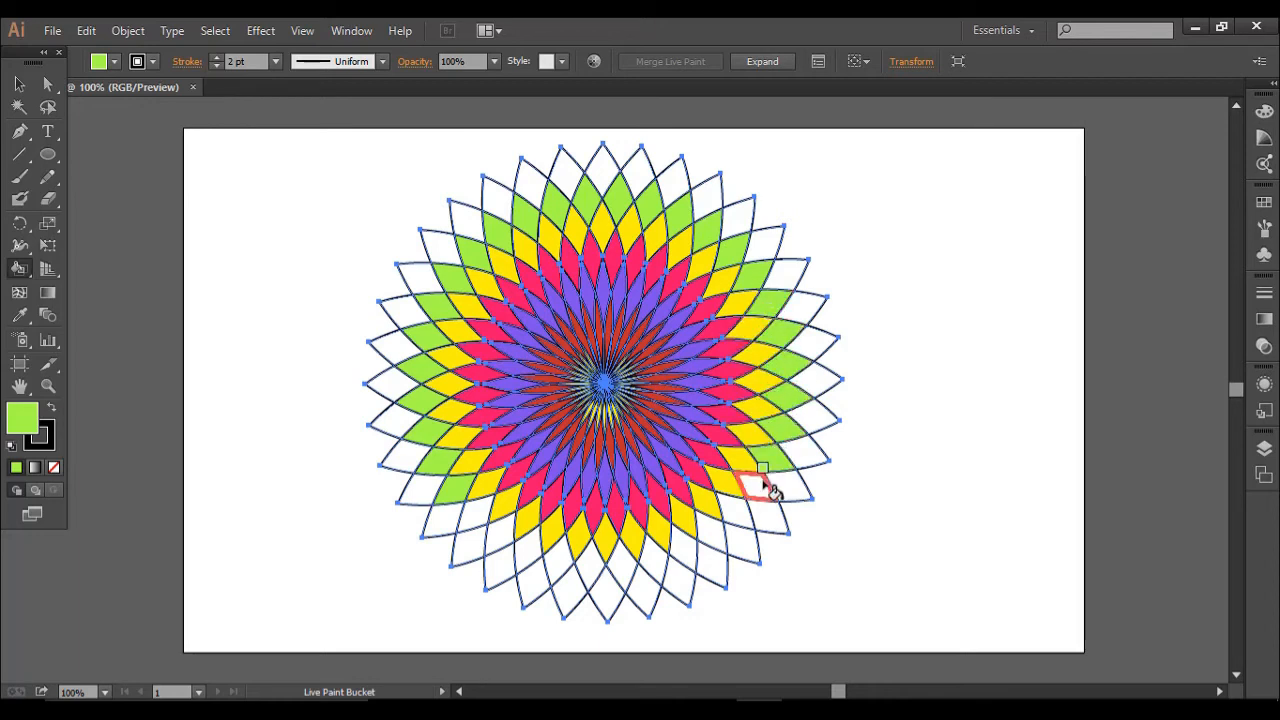
{"action": "left_click", "coordinate": [763, 515]}
{"action": "left_click", "coordinate": [718, 530]}
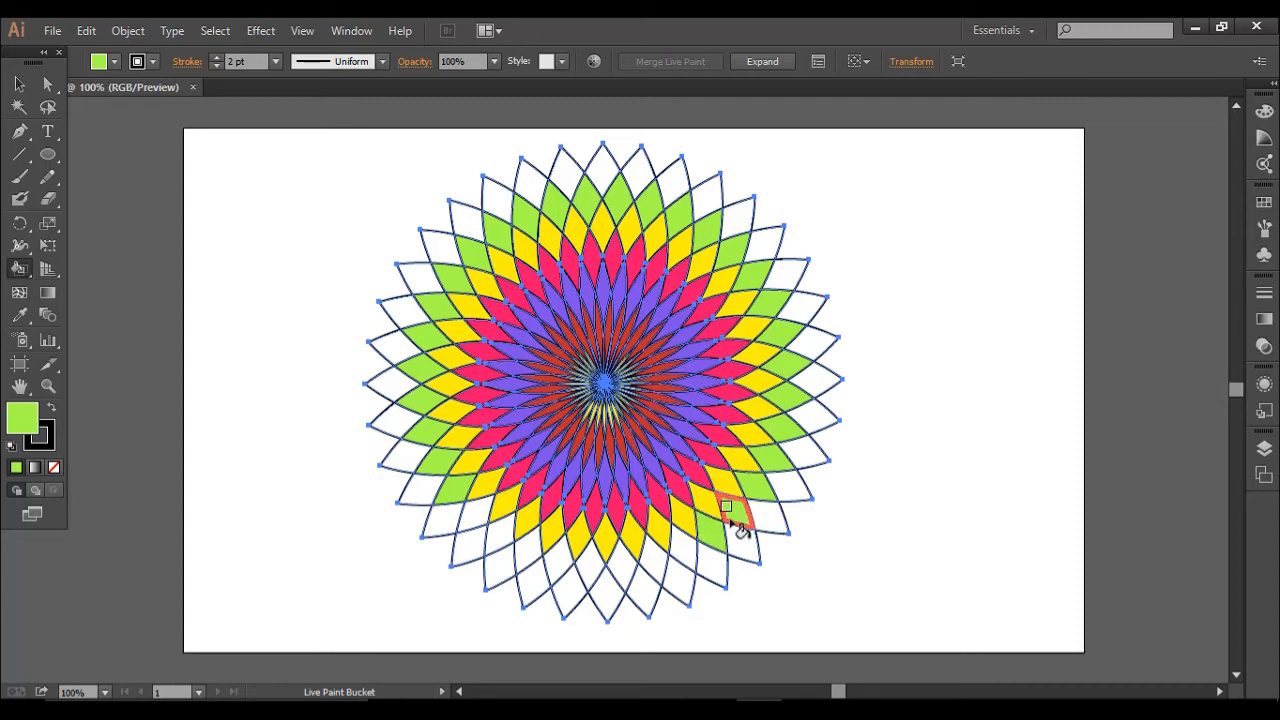
{"action": "left_click", "coordinate": [688, 558]}
{"action": "left_click", "coordinate": [651, 566]}
Fill the remaining light green ring segments from the bottom to the lower left, closing the ring.
{"action": "left_click", "coordinate": [621, 571]}
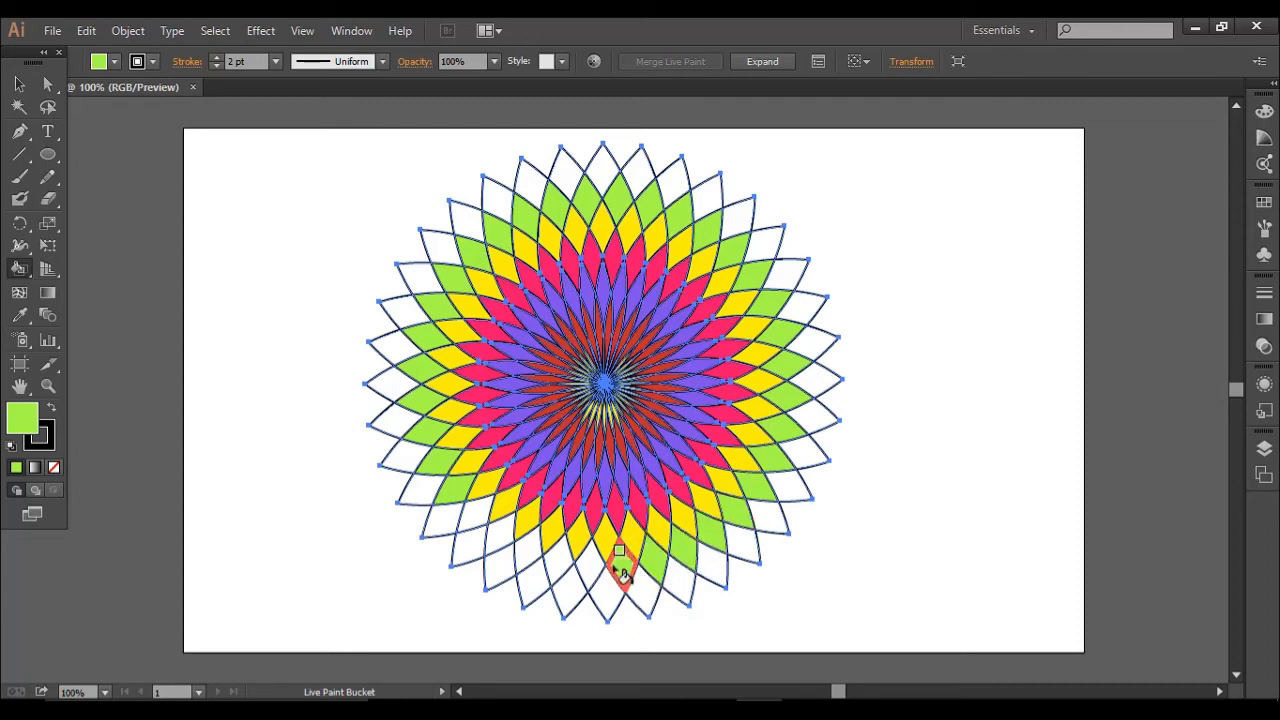
{"action": "left_click", "coordinate": [594, 571]}
{"action": "left_click", "coordinate": [560, 564]}
{"action": "left_click", "coordinate": [530, 550]}
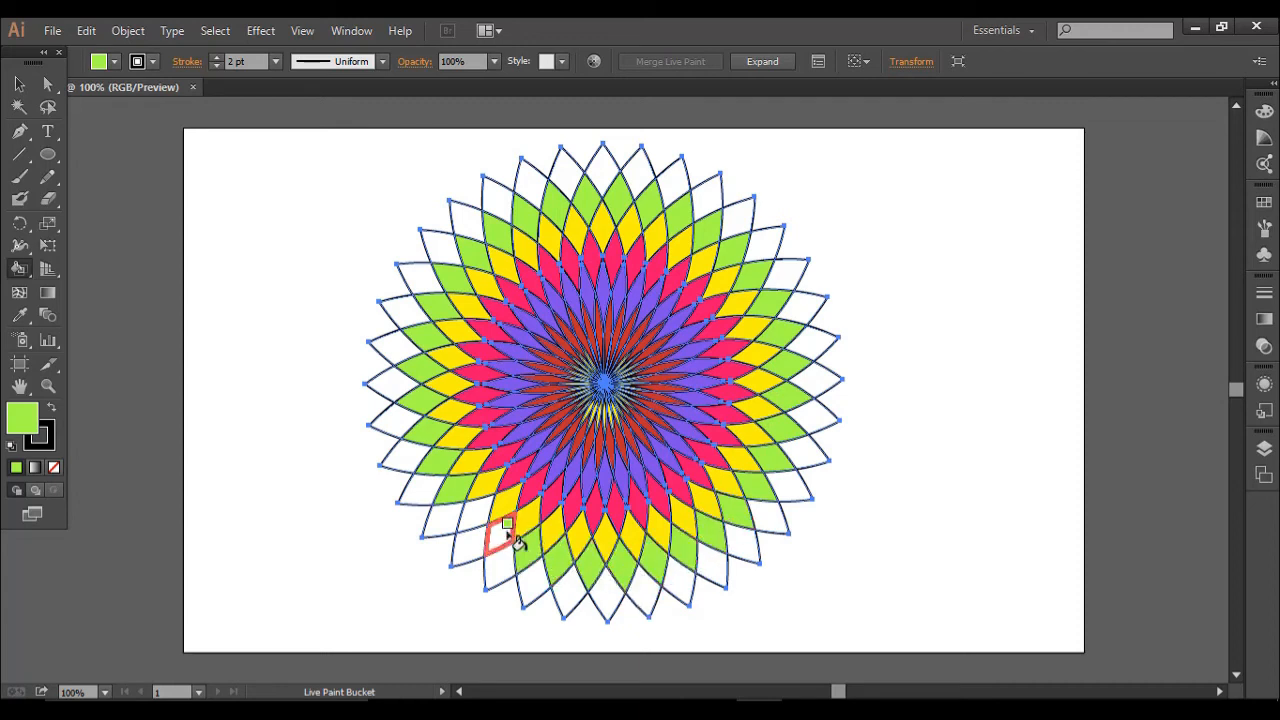
{"action": "left_click", "coordinate": [505, 534]}
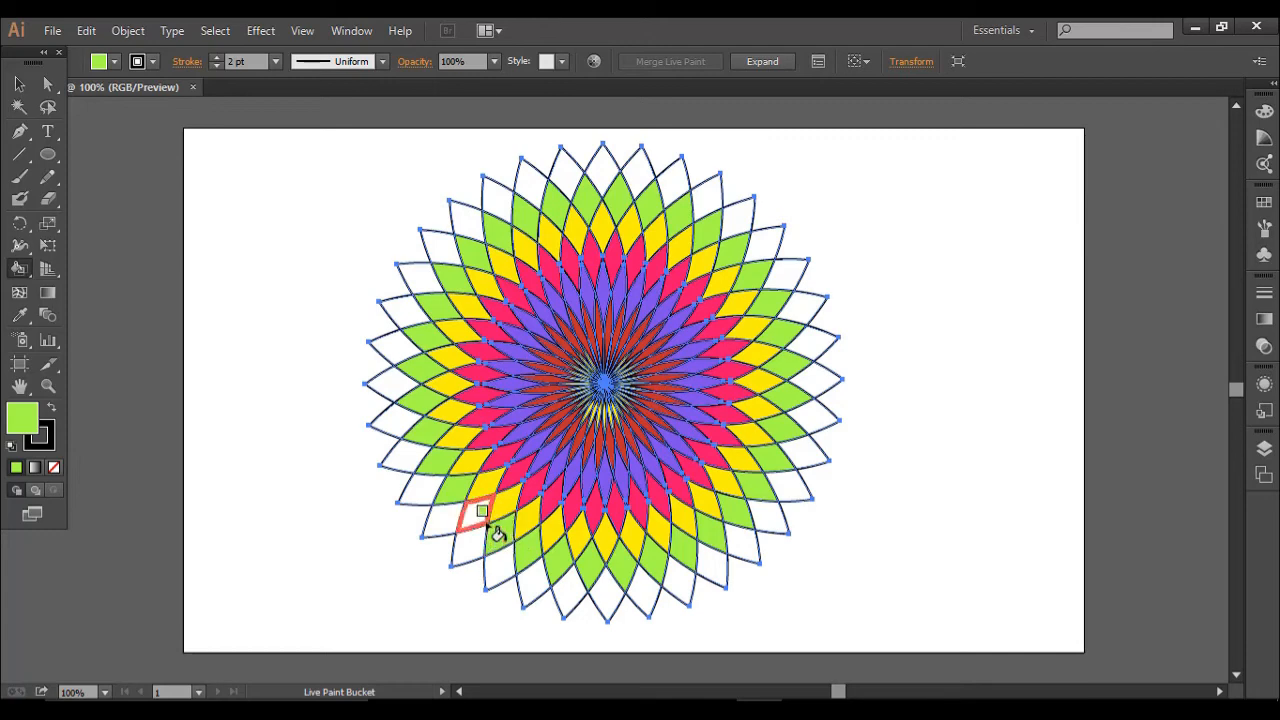
Change the Live Paint fill colour to a light cyan.
{"action": "double_click", "coordinate": [19, 419]}
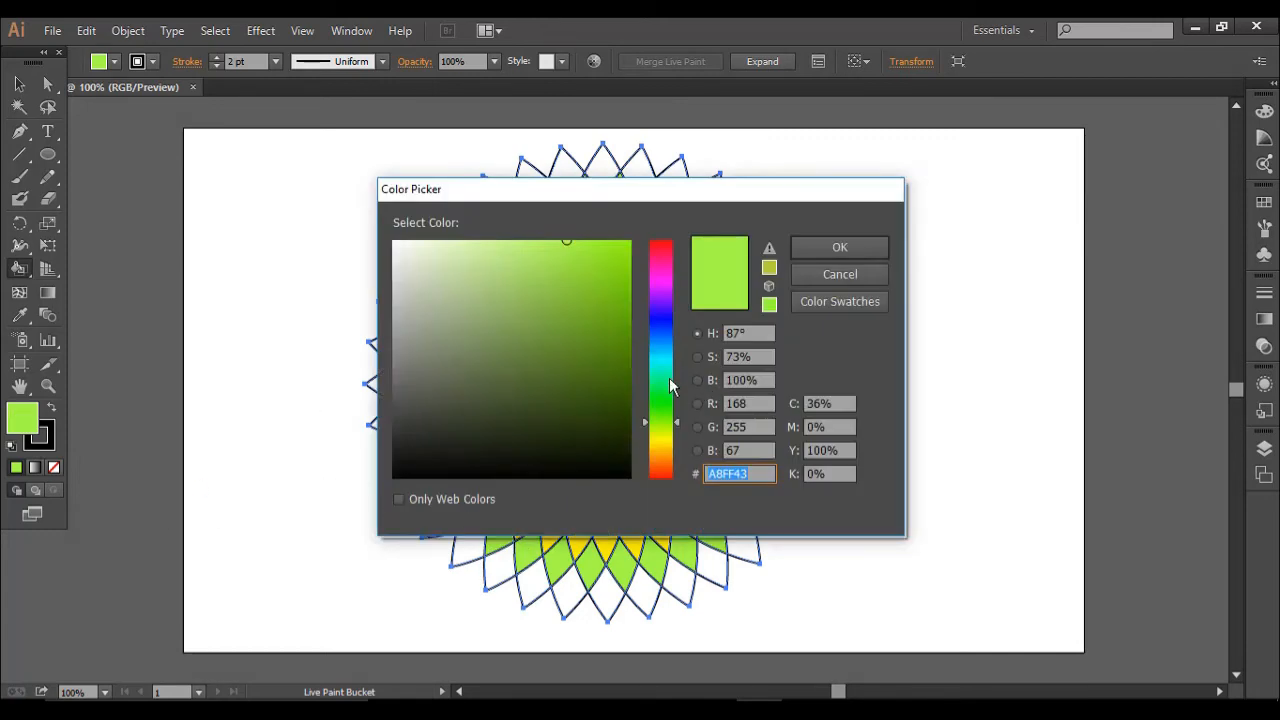
{"action": "left_click", "coordinate": [664, 360]}
{"action": "mouse_move", "coordinate": [615, 271]}
{"action": "left_mouse_down"}
{"action": "mouse_move", "coordinate": [611, 246]}
{"action": "mouse_move", "coordinate": [502, 230]}
{"action": "left_mouse_up"}
{"action": "left_click", "coordinate": [840, 247]}
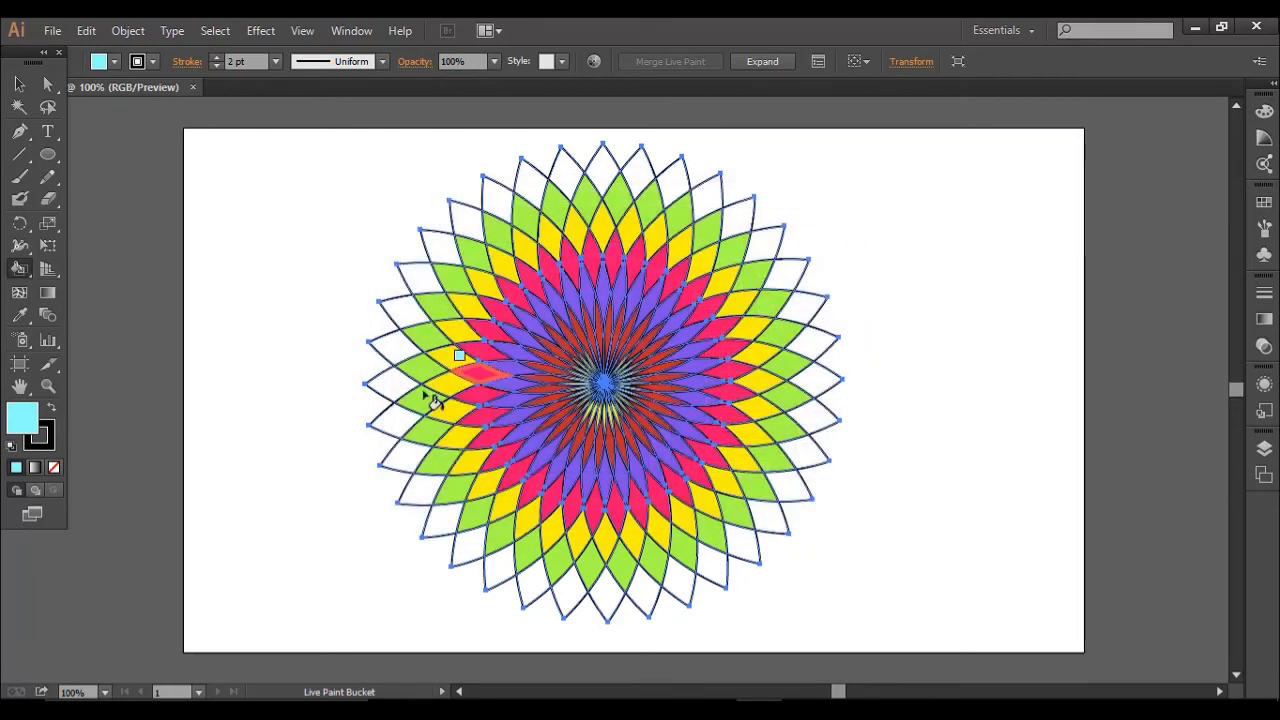
Fill the outermost petal-tip segments light cyan from the flower's lower left up its left side.
{"action": "left_click", "coordinate": [422, 488]}
{"action": "left_click", "coordinate": [400, 451]}
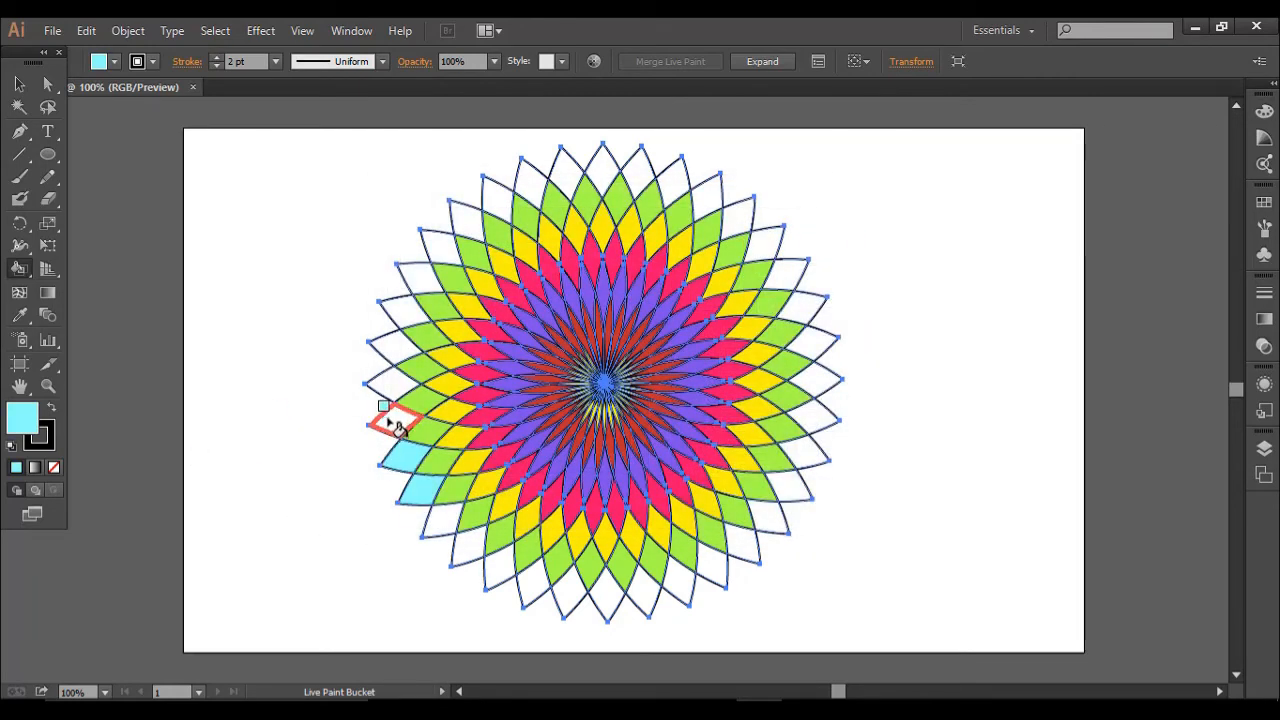
{"action": "left_click", "coordinate": [391, 419]}
{"action": "left_click", "coordinate": [391, 378]}
{"action": "left_click", "coordinate": [397, 345]}
{"action": "left_click", "coordinate": [400, 310]}
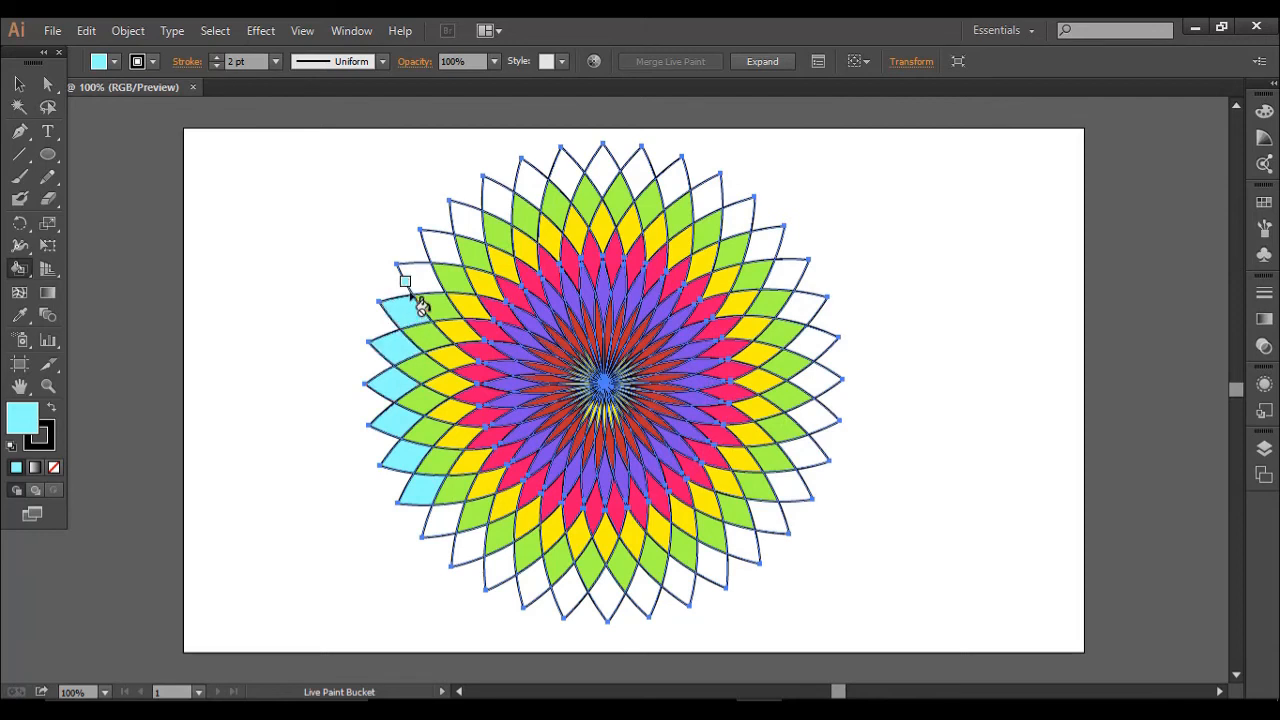
Continue the light cyan petal tips from the upper left to the flower's top.
{"action": "left_click", "coordinate": [412, 277]}
{"action": "left_click", "coordinate": [441, 250]}
{"action": "left_click", "coordinate": [466, 218]}
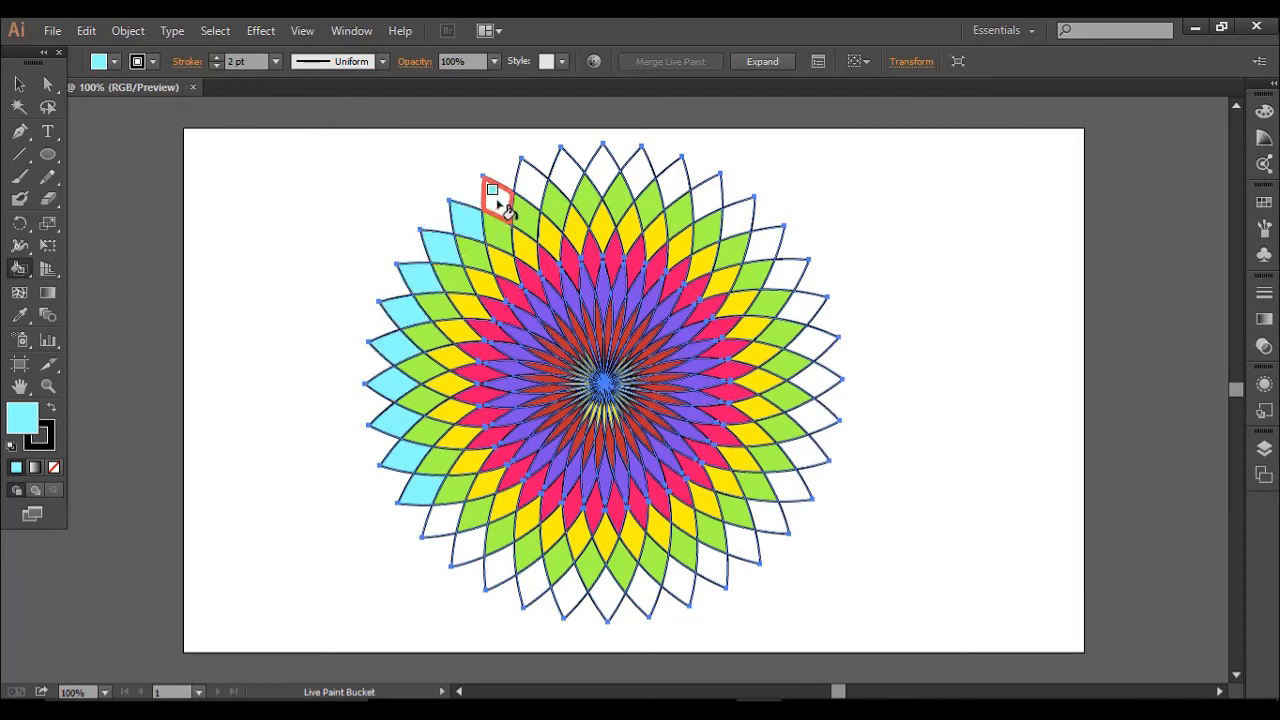
{"action": "left_click", "coordinate": [497, 194]}
{"action": "left_click", "coordinate": [568, 172]}
{"action": "left_click", "coordinate": [604, 166]}
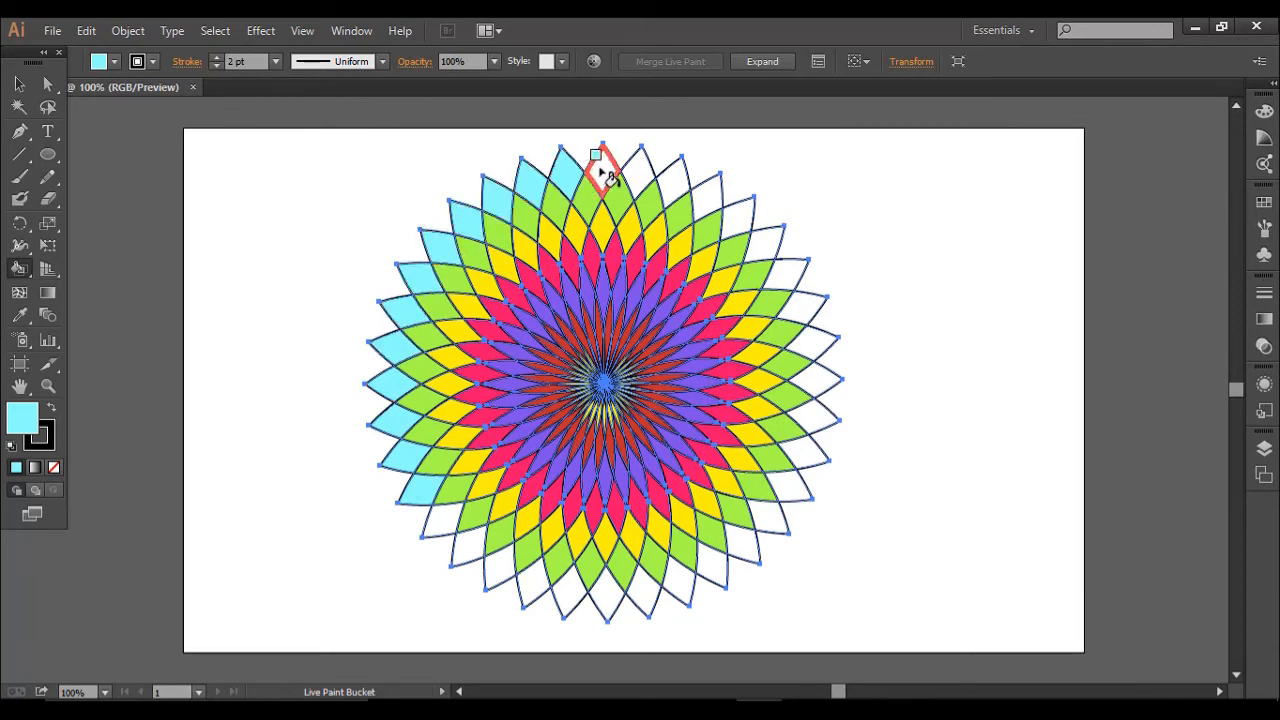
Fill the petal-tip segments light cyan from the top around to the upper right.
{"action": "left_click", "coordinate": [641, 170]}
{"action": "left_click", "coordinate": [673, 181]}
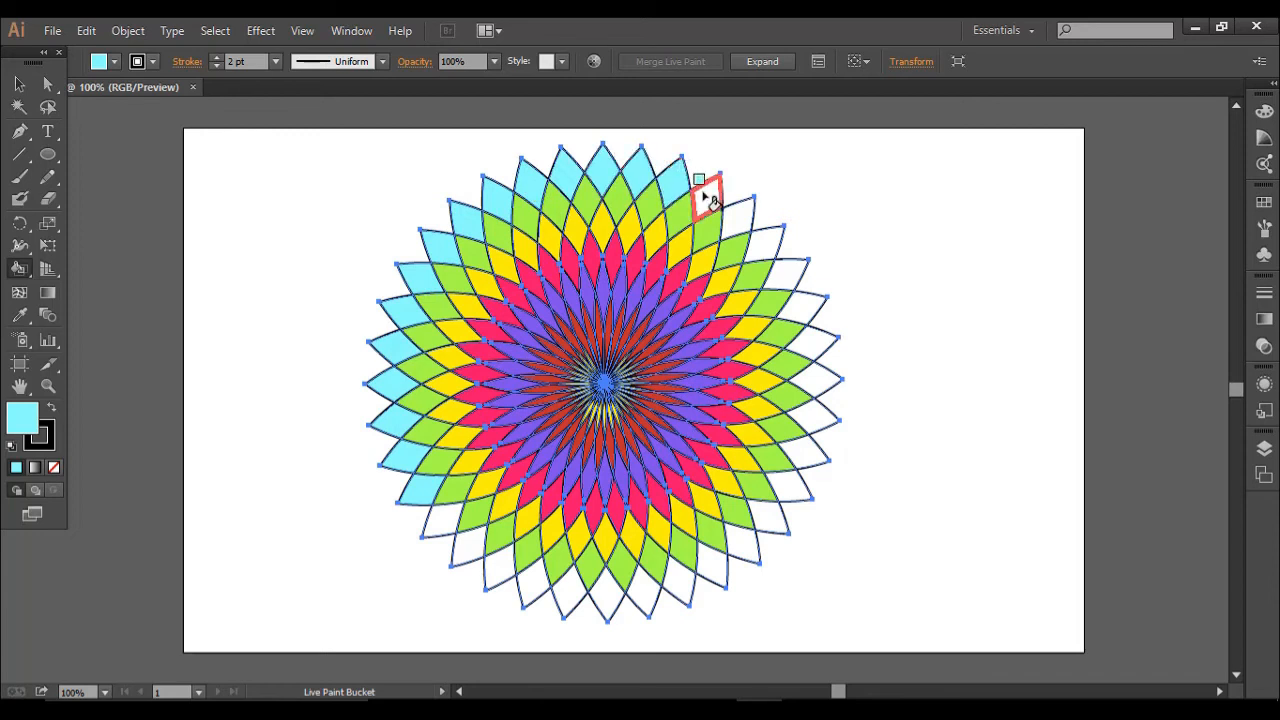
{"action": "left_click", "coordinate": [707, 199]}
{"action": "left_click", "coordinate": [738, 218]}
{"action": "left_click", "coordinate": [771, 245]}
{"action": "left_click", "coordinate": [791, 276]}
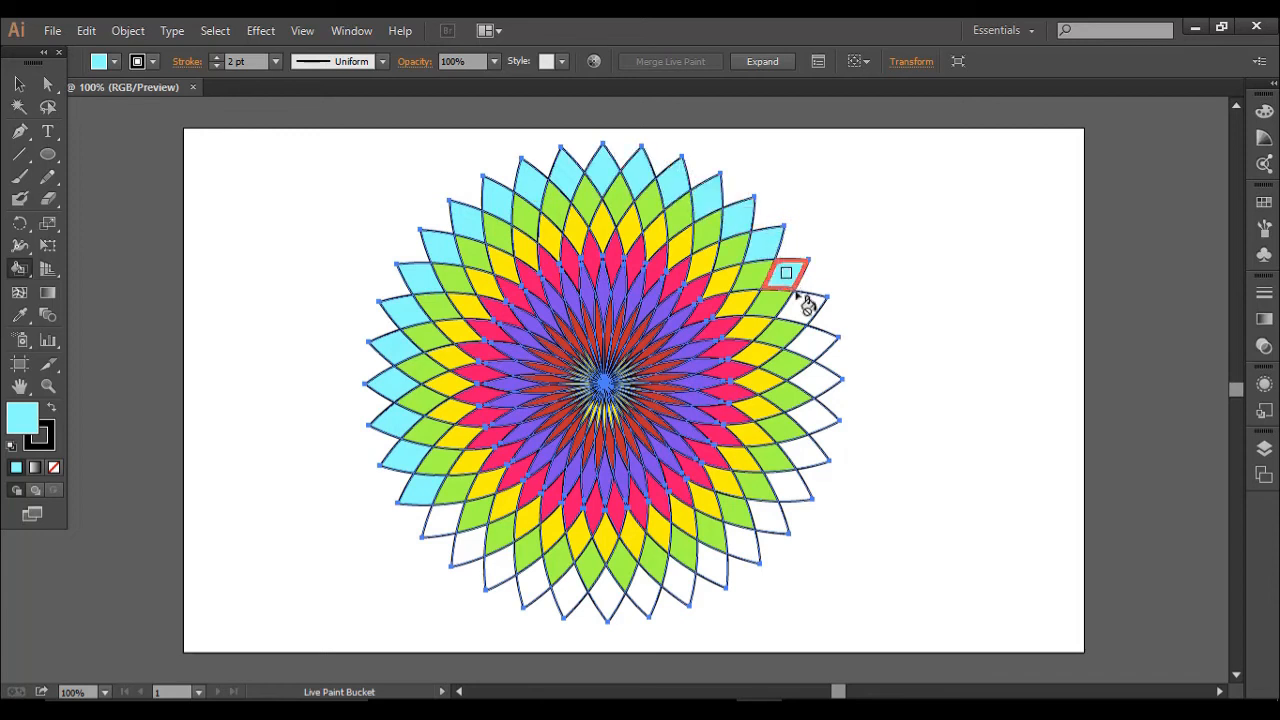
Continue the light cyan petal tips down the flower's right side to the lower right.
{"action": "left_click", "coordinate": [810, 306]}
{"action": "left_click", "coordinate": [816, 344]}
{"action": "left_click", "coordinate": [820, 377]}
{"action": "left_click", "coordinate": [814, 413]}
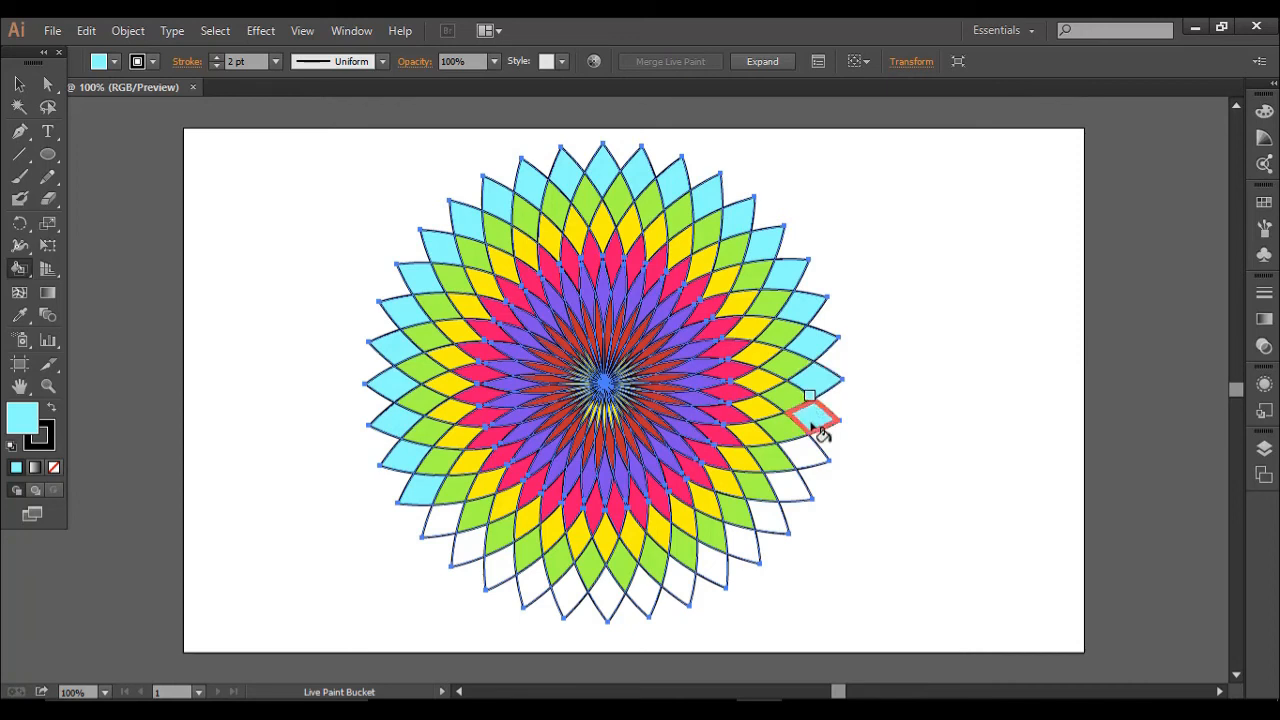
{"action": "left_click", "coordinate": [808, 444]}
{"action": "left_click", "coordinate": [803, 498]}
{"action": "left_click", "coordinate": [770, 530]}
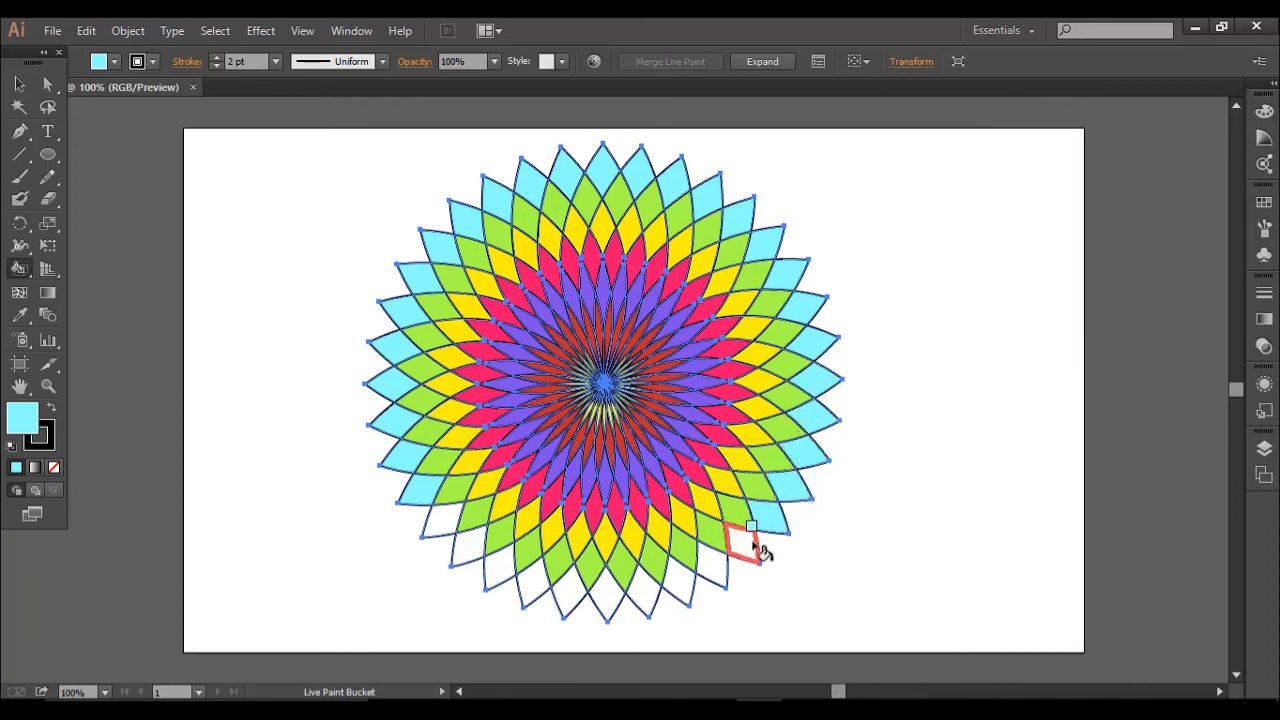
Fill the remaining white petal-tip segments light cyan from the flower's lower right around the bottom to its lower left.
{"action": "left_click", "coordinate": [745, 550]}
{"action": "left_click", "coordinate": [714, 567]}
{"action": "left_click", "coordinate": [684, 588]}
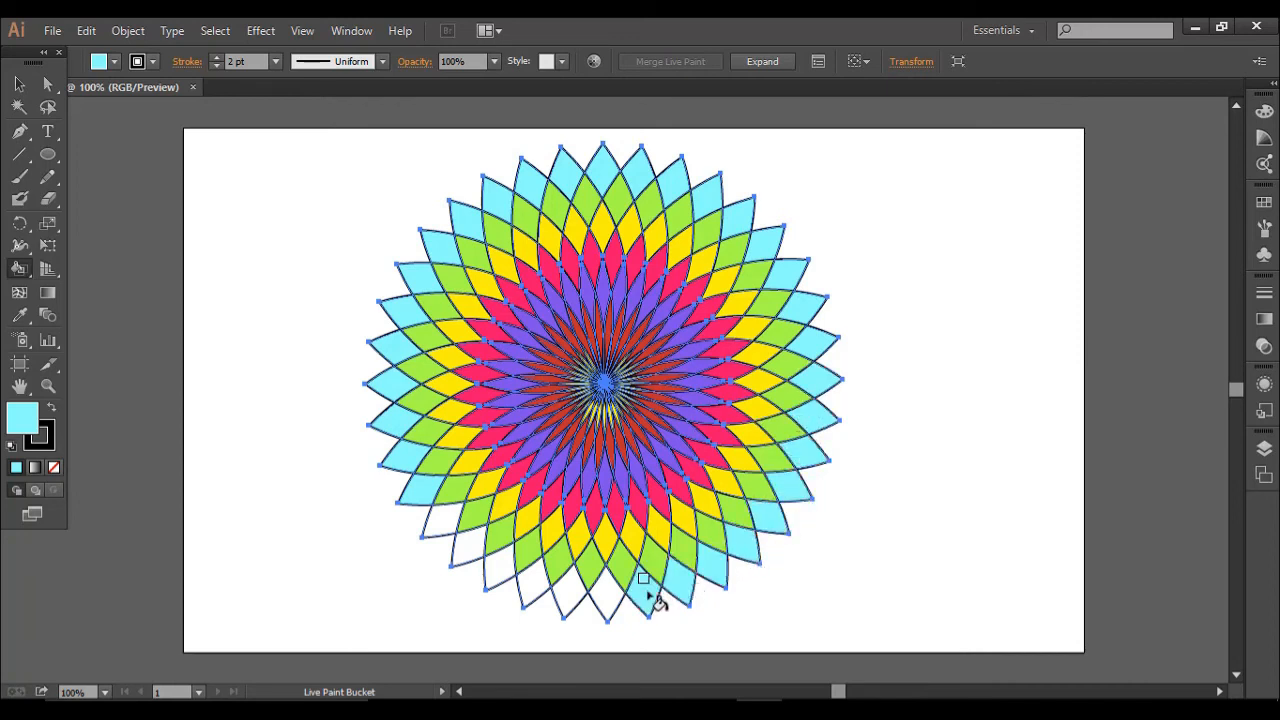
{"action": "left_click", "coordinate": [646, 596]}
{"action": "left_click", "coordinate": [608, 597]}
{"action": "left_click", "coordinate": [568, 598]}
{"action": "left_click", "coordinate": [524, 586]}
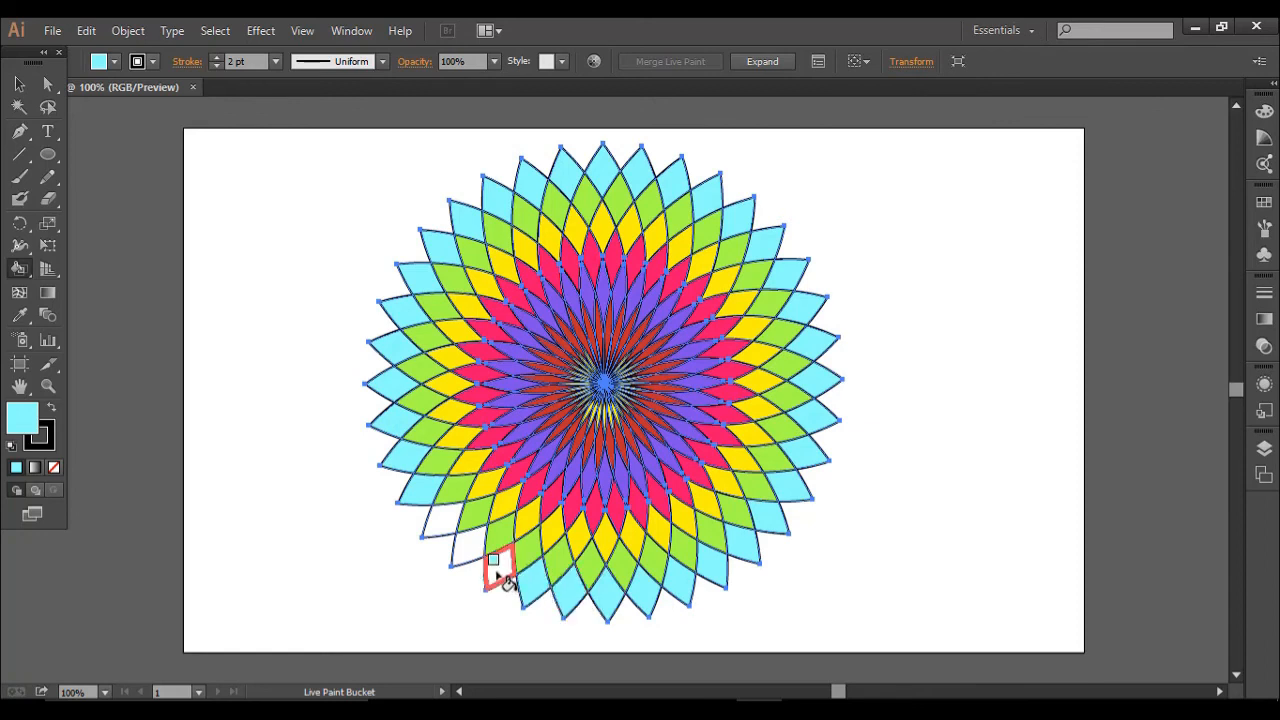
{"action": "left_click", "coordinate": [490, 567]}
{"action": "left_click", "coordinate": [458, 545]}
{"action": "left_click", "coordinate": [450, 535]}
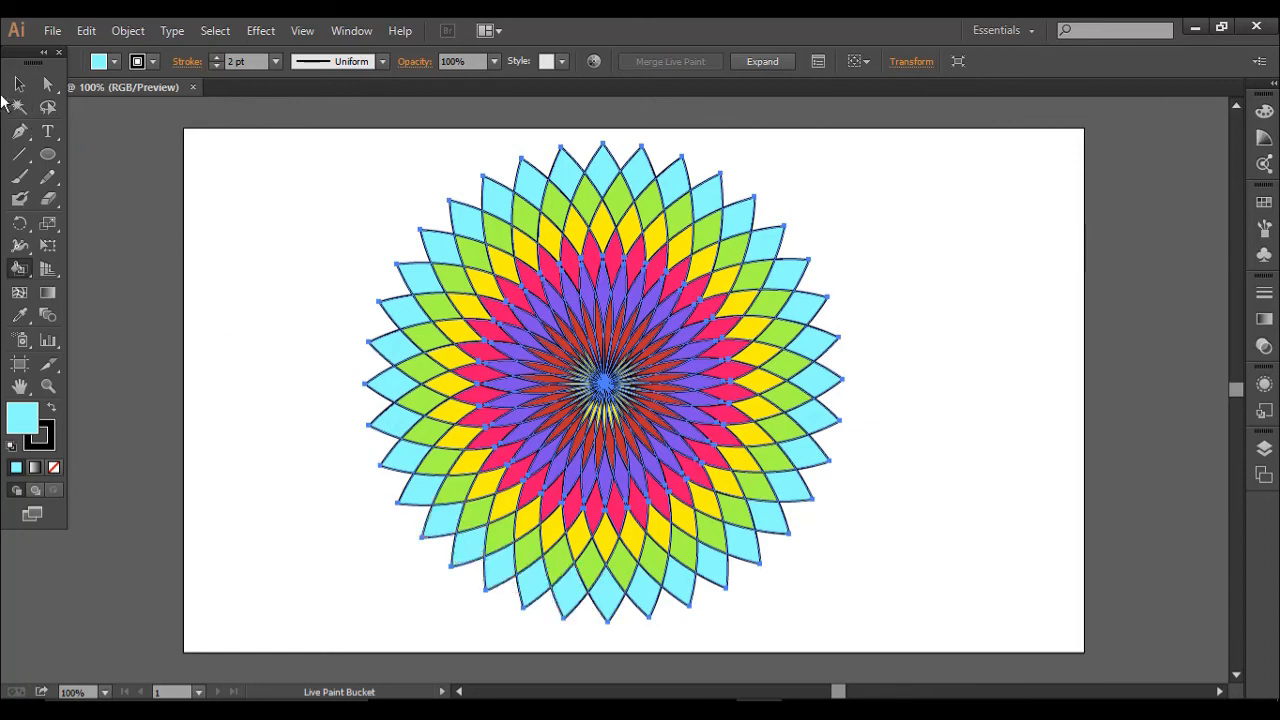
Scale the whole flower down slightly from its lower-right corner, stretch its right side slightly outward, and deselect it.
{"action": "left_click", "coordinate": [20, 85]}
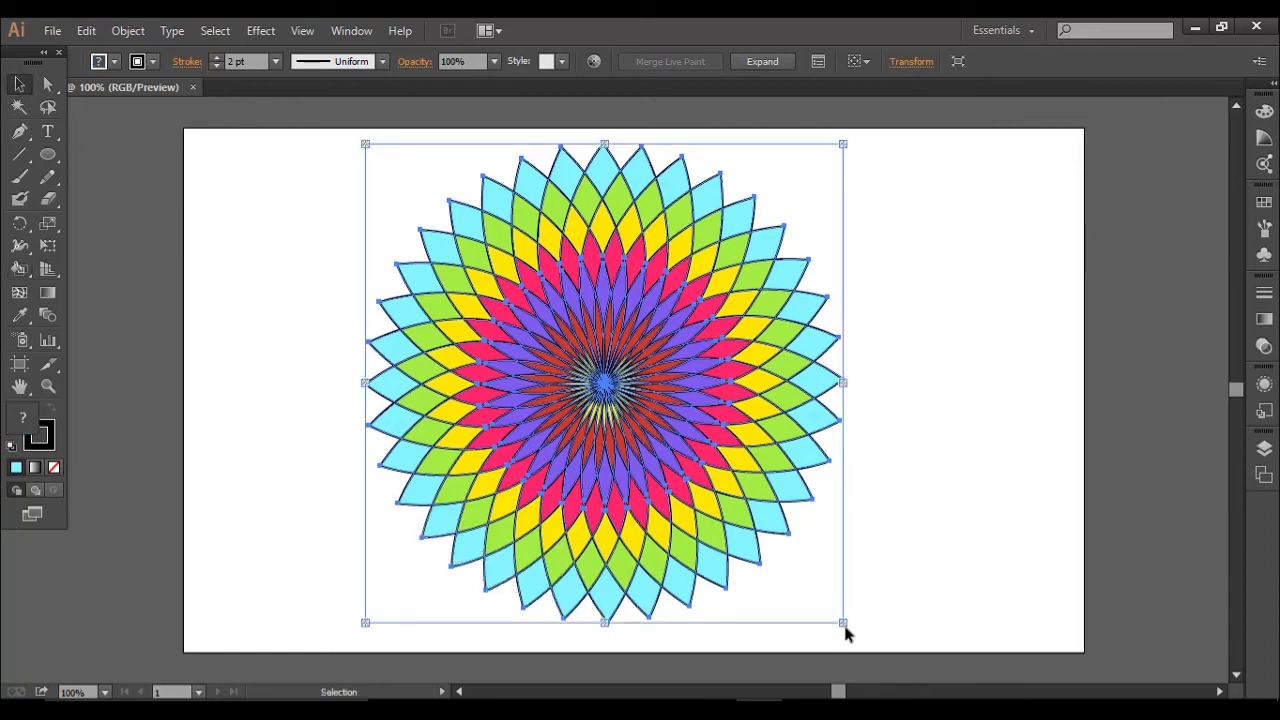
{"action": "left_click_drag", "start_coordinate": [843, 622], "coordinate": [820, 605]}
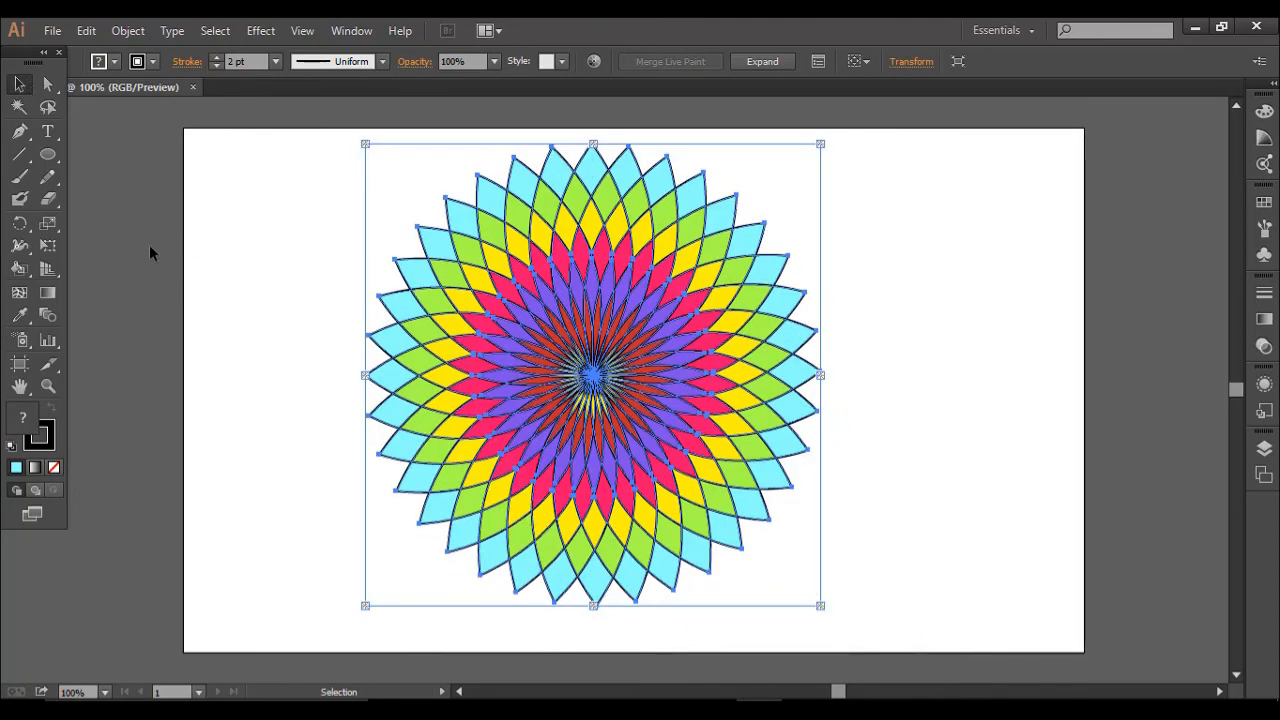
{"action": "left_click", "coordinate": [246, 284]}
{"action": "left_click_drag", "start_coordinate": [820, 375], "coordinate": [835, 375]}
{"action": "left_click", "coordinate": [864, 414]}
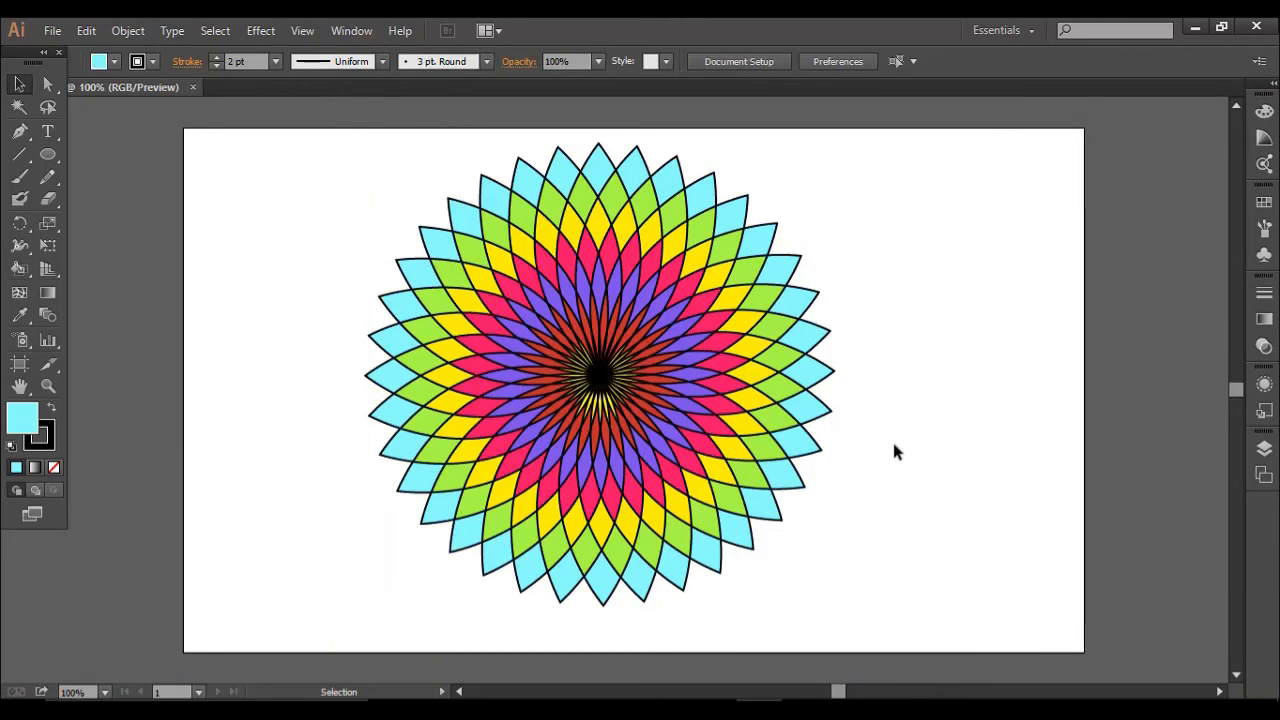